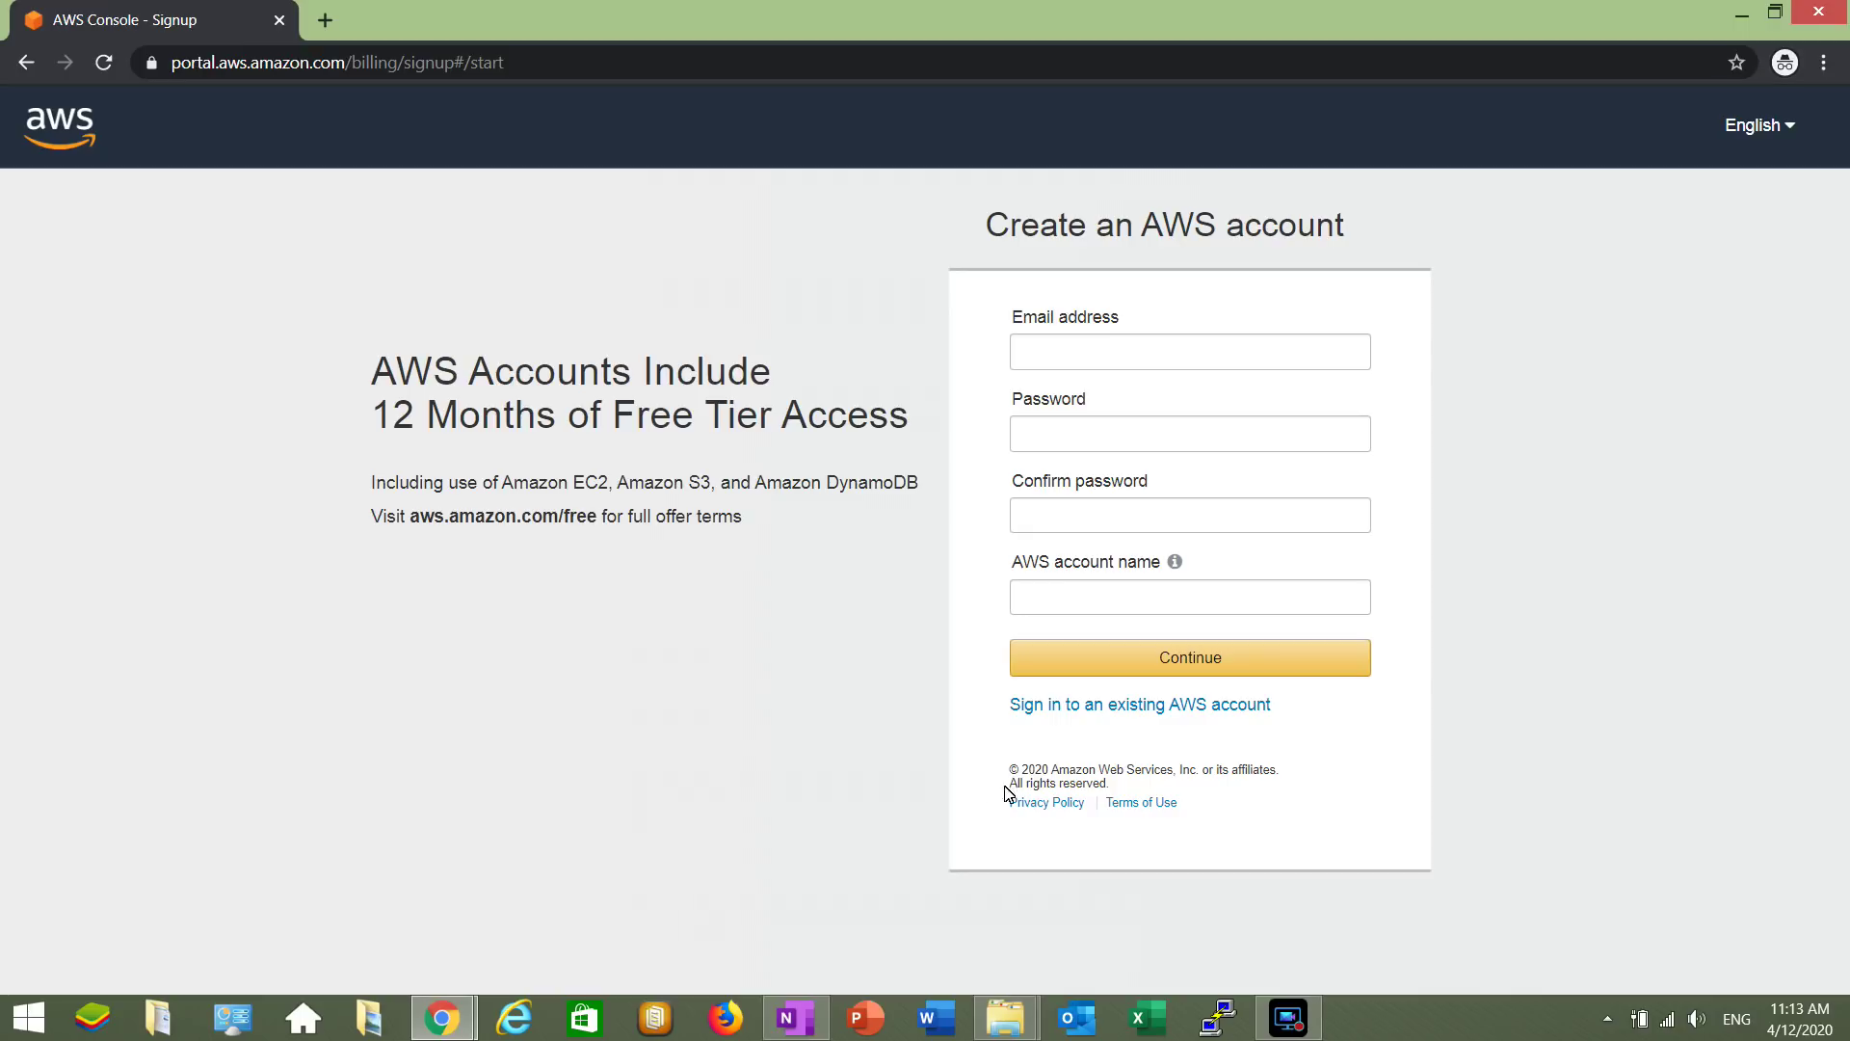
Switch to the other browser window and read the "Launching an instance" section of aws.pdf
click(443, 1017)
click(421, 955)
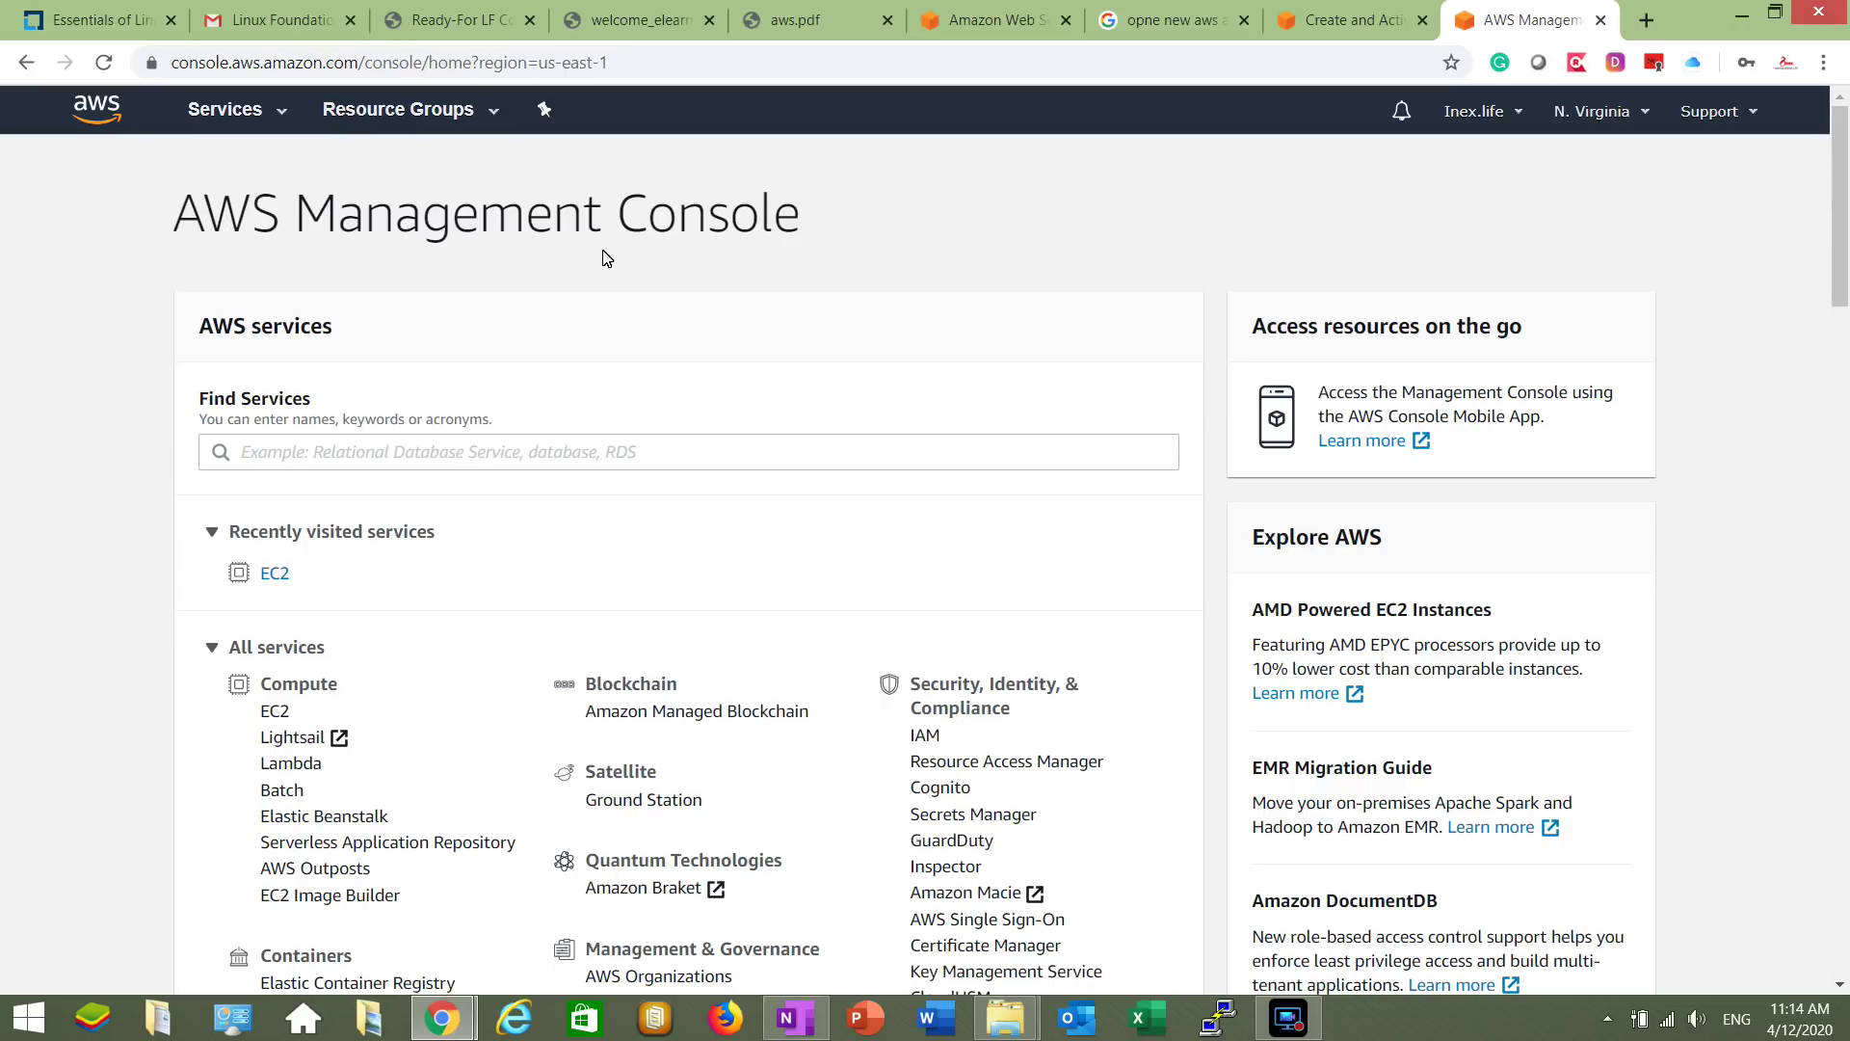
click(820, 17)
scroll(661, 572, down, 5)
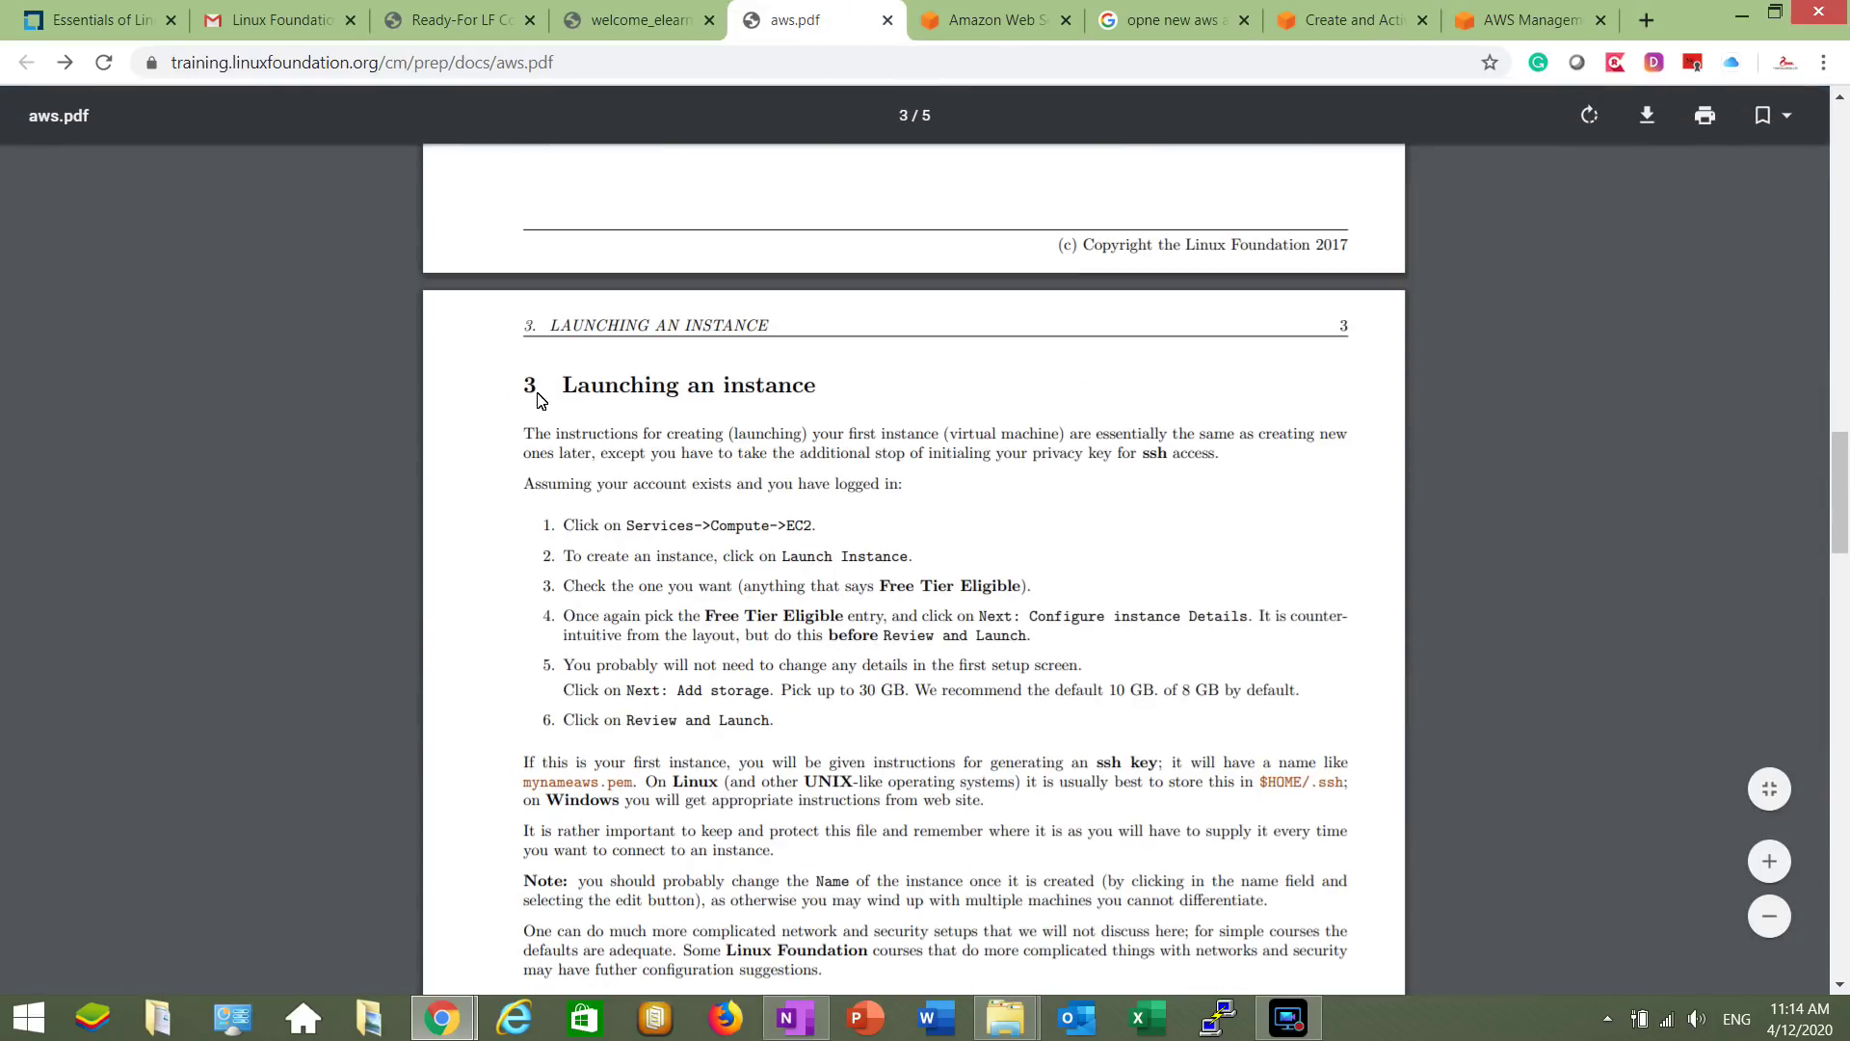
scroll(848, 521, down, 1)
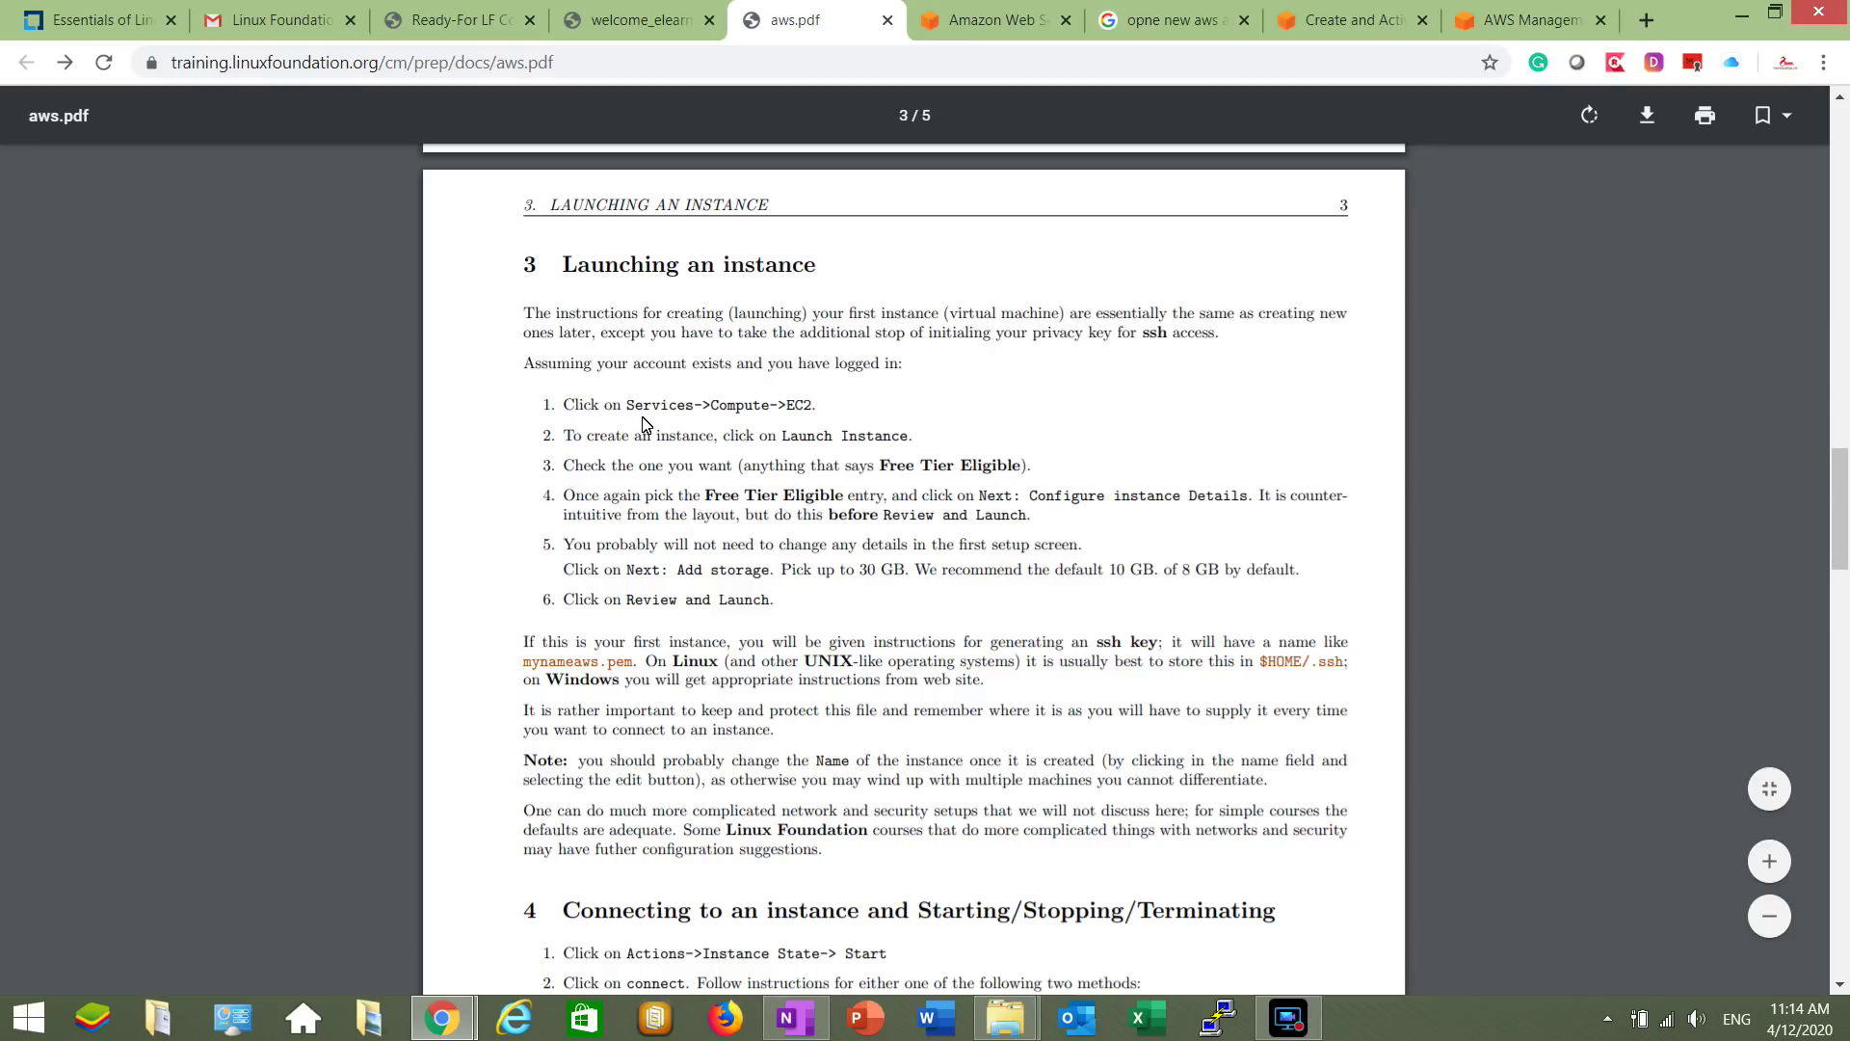
Open the EC2 dashboard from the AWS Management Console and view the list of available regions
click(1492, 25)
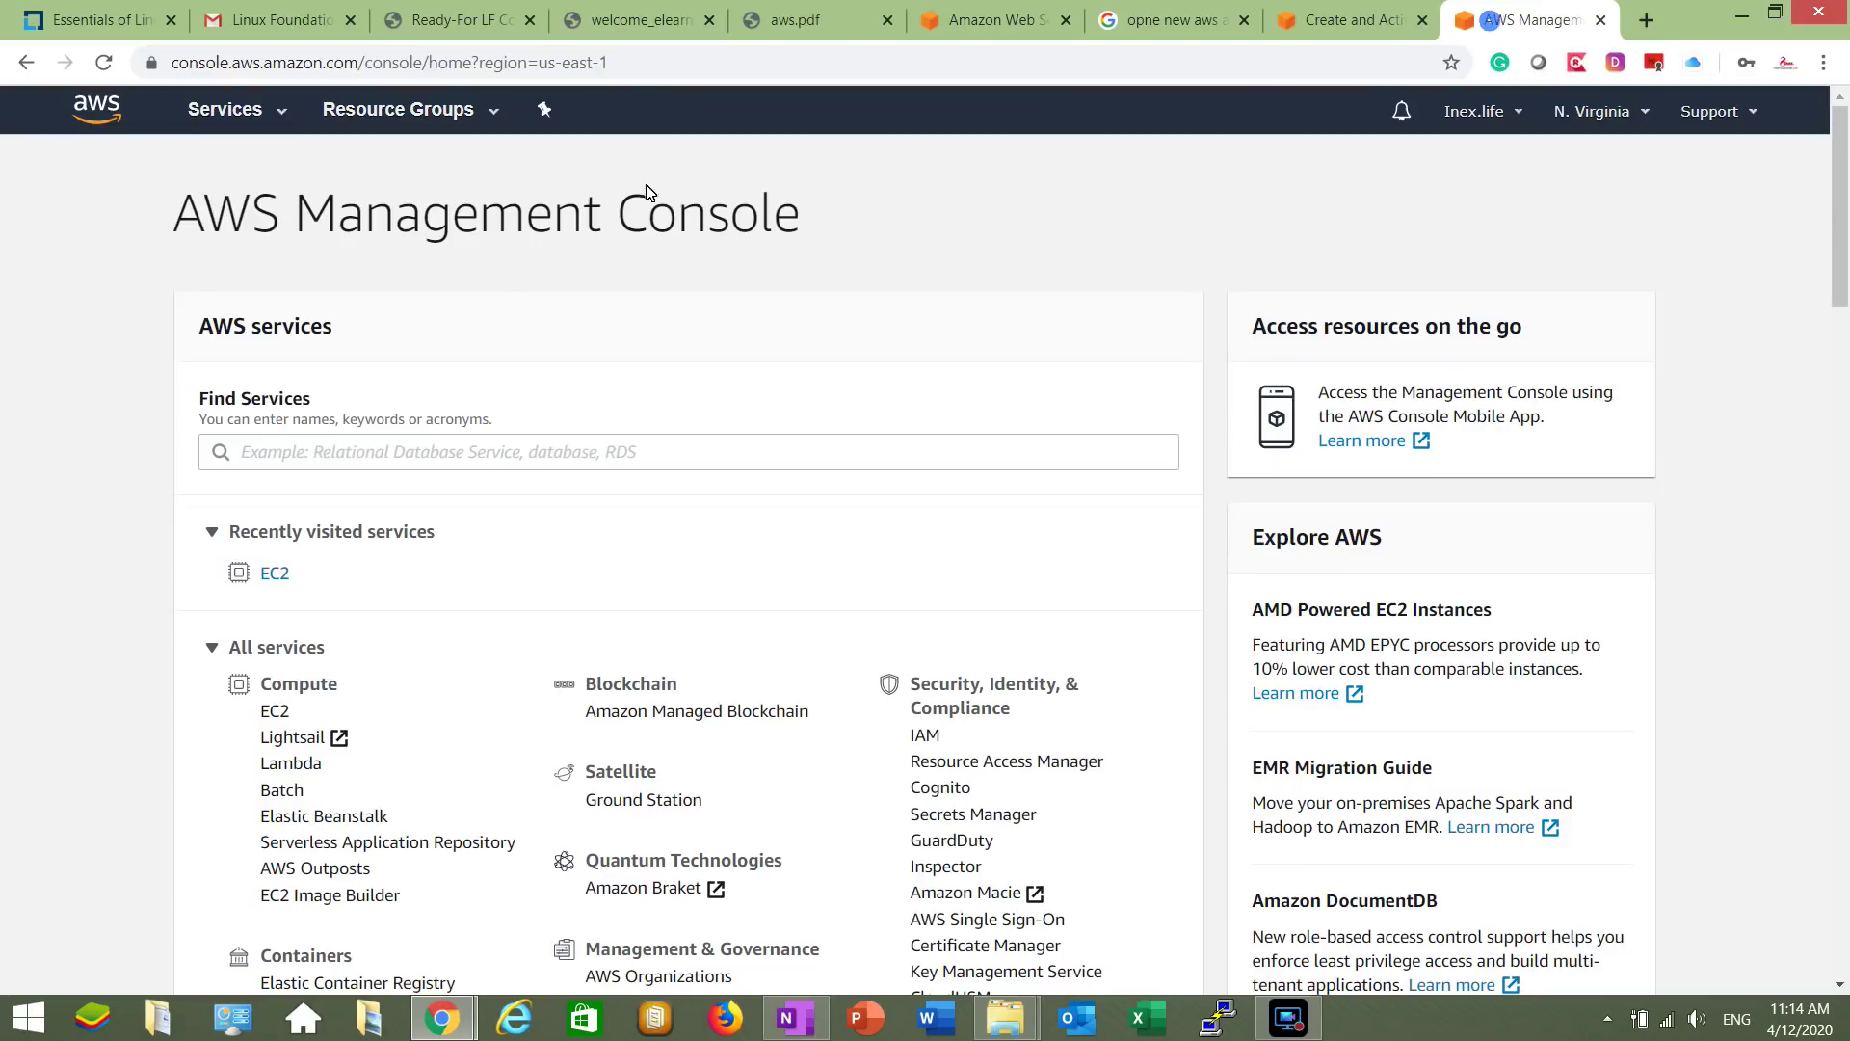
click(258, 111)
click(371, 305)
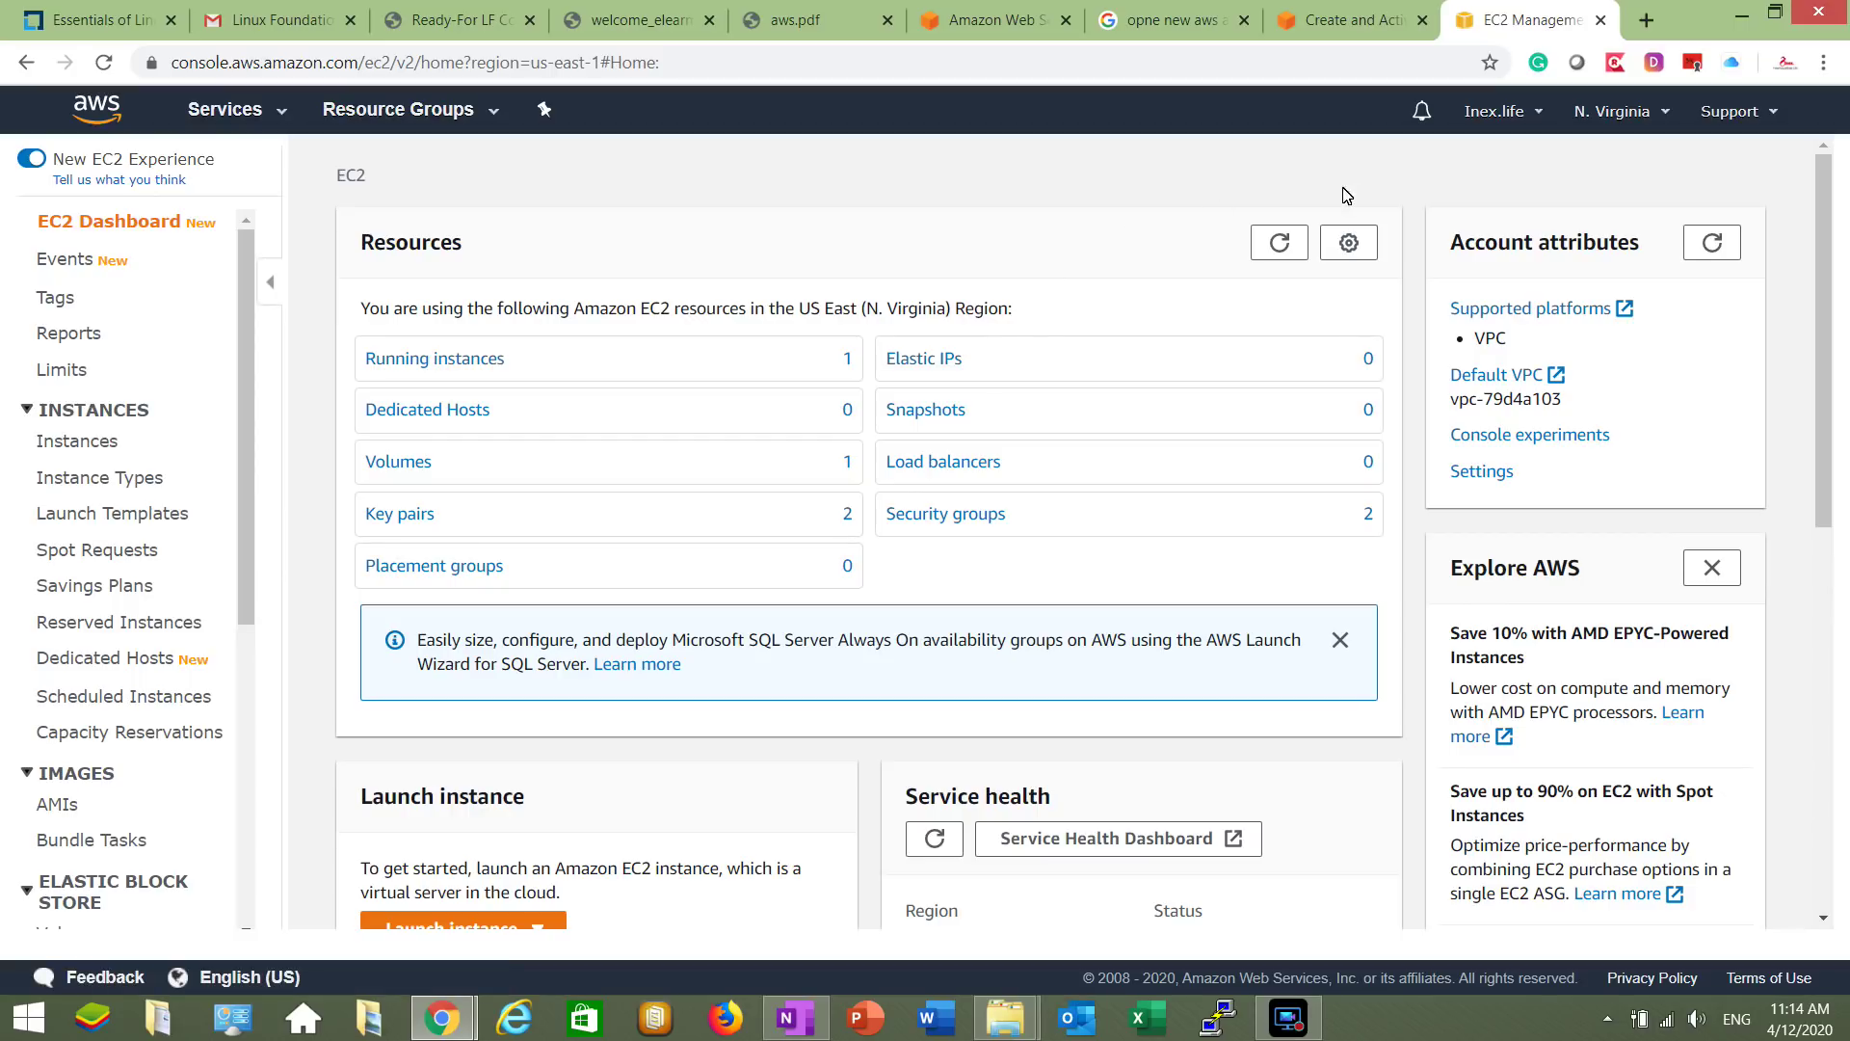
click(1637, 112)
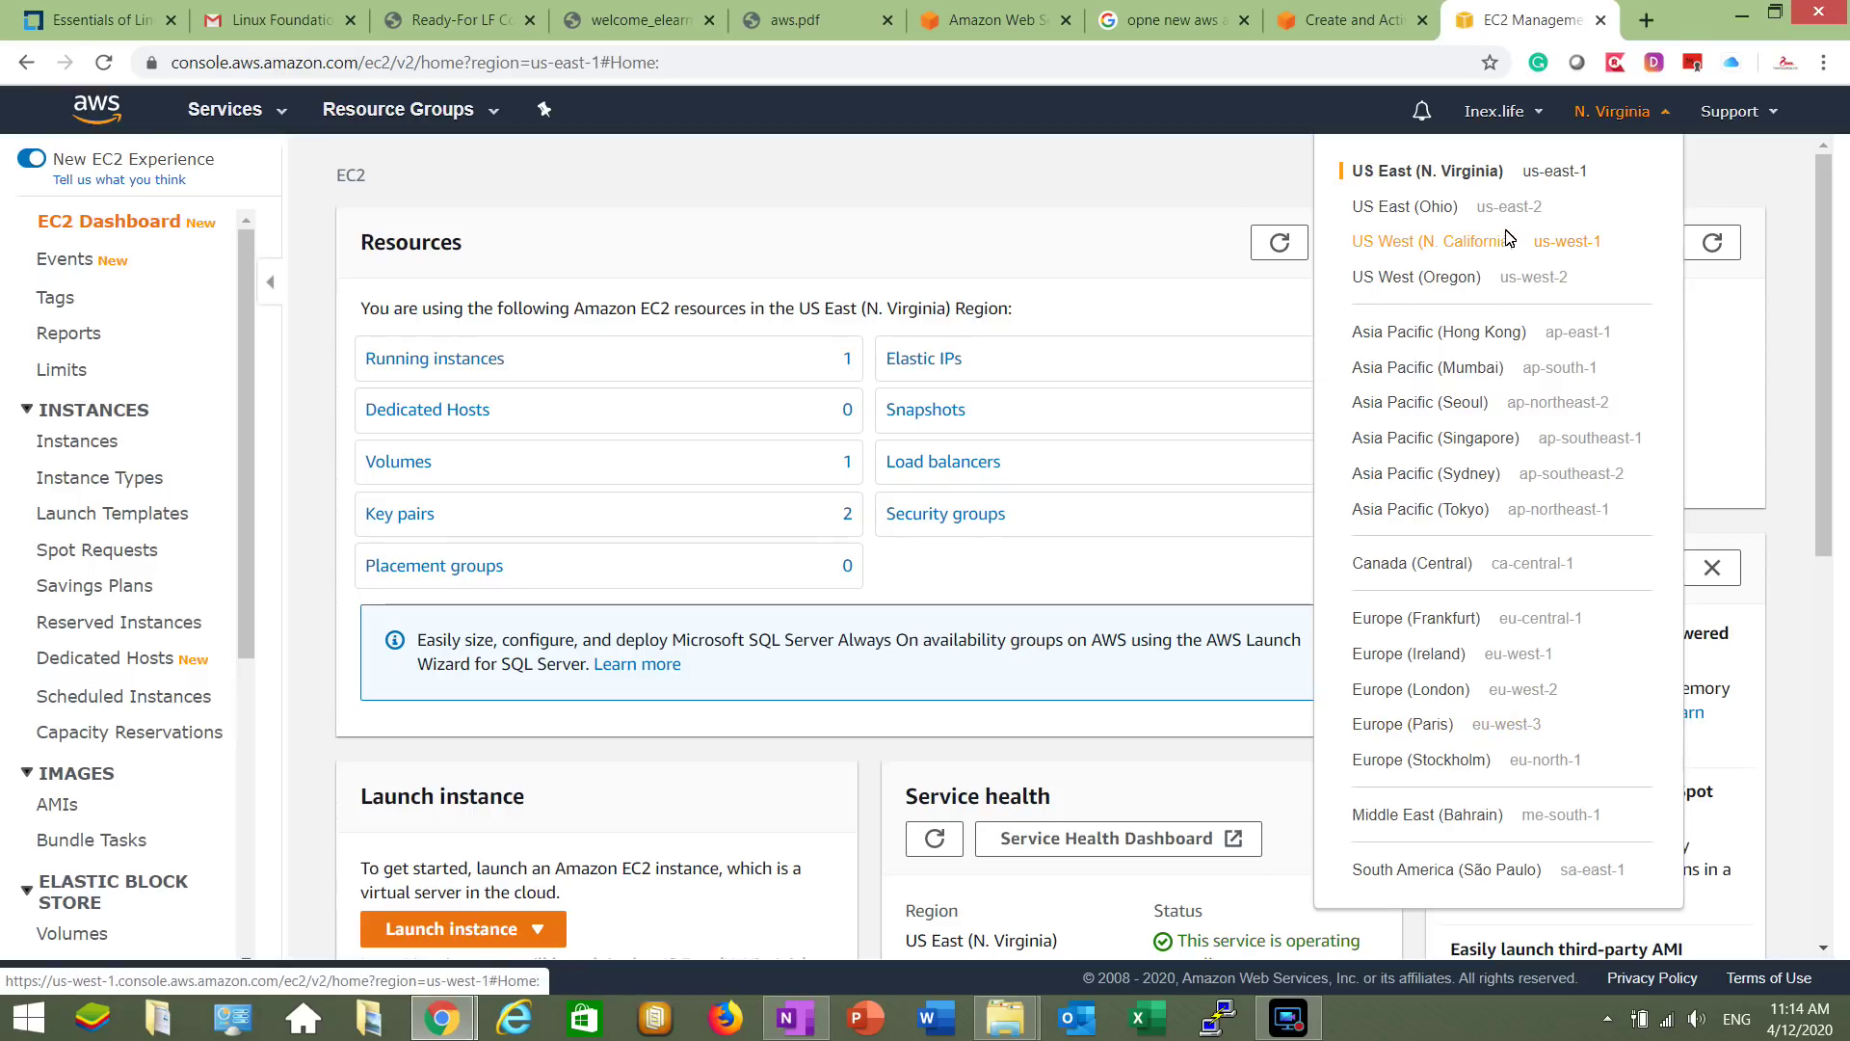
click(1166, 166)
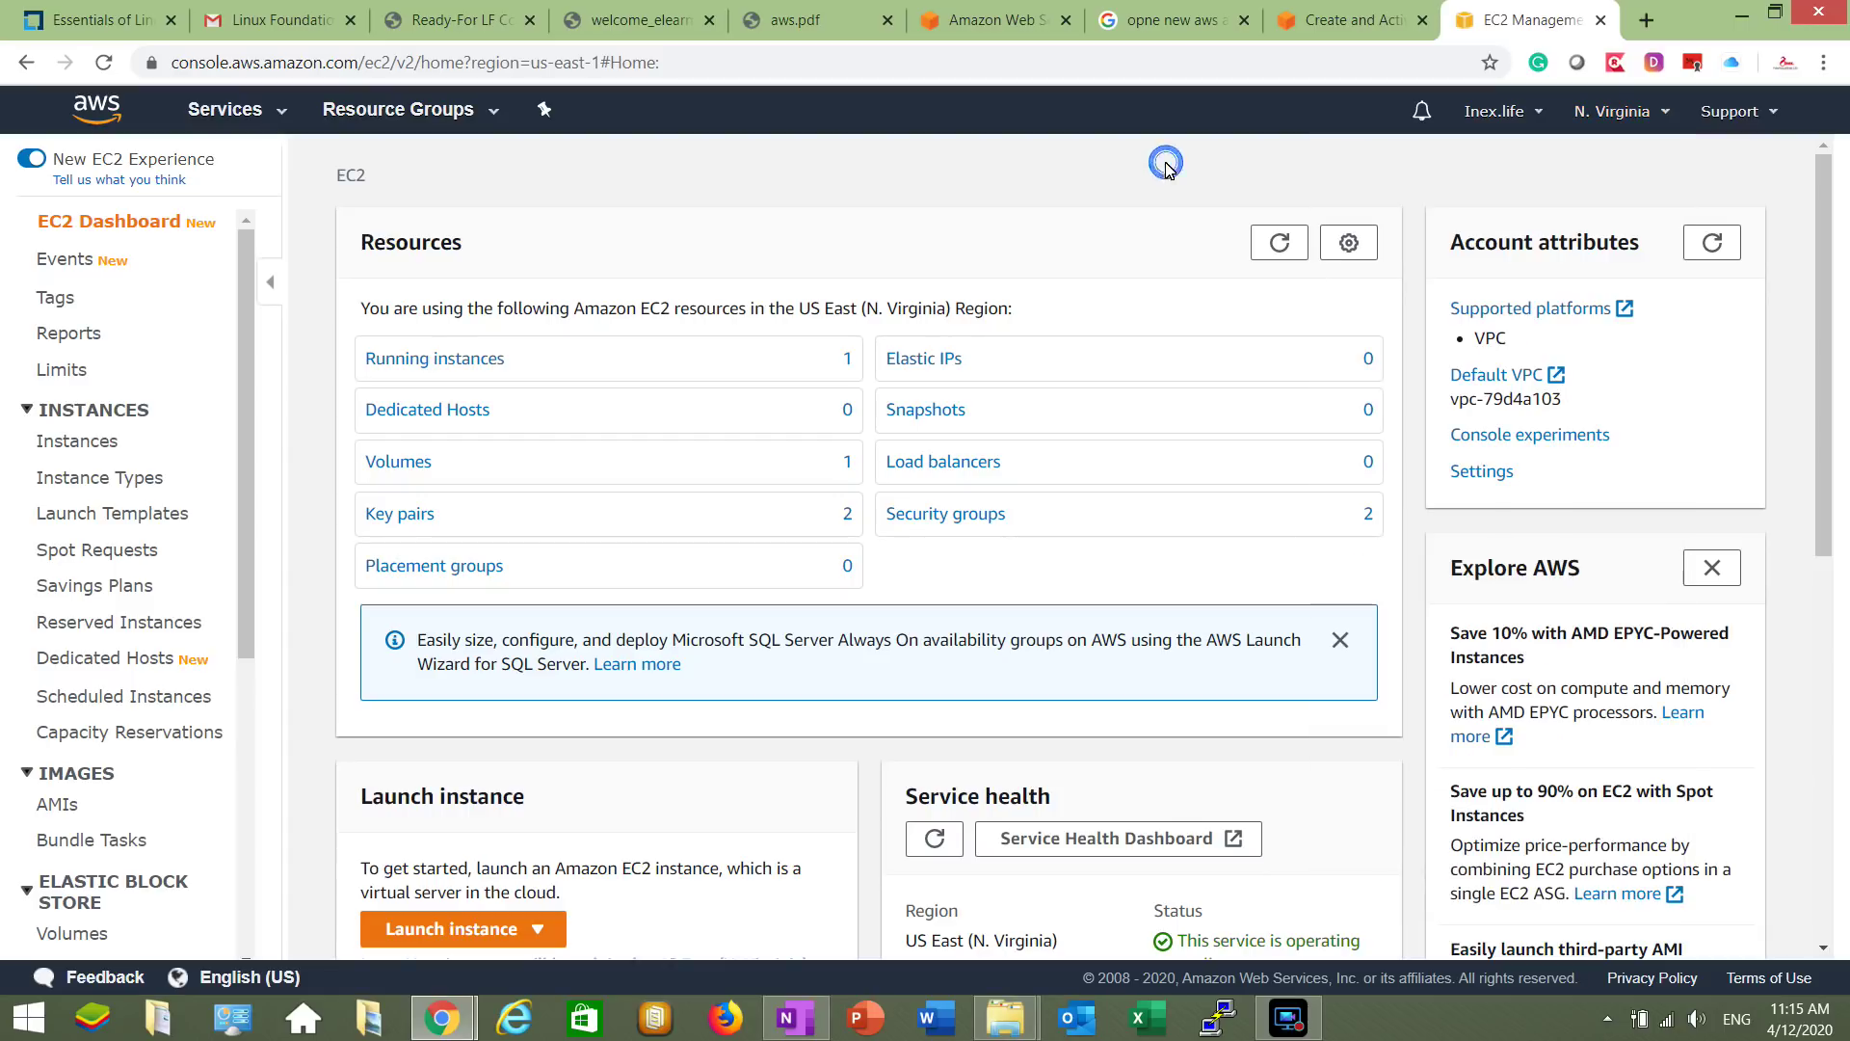
Start the wizard for launching a new EC2 instance in the N. Virginia region
scroll(759, 707, down, 1)
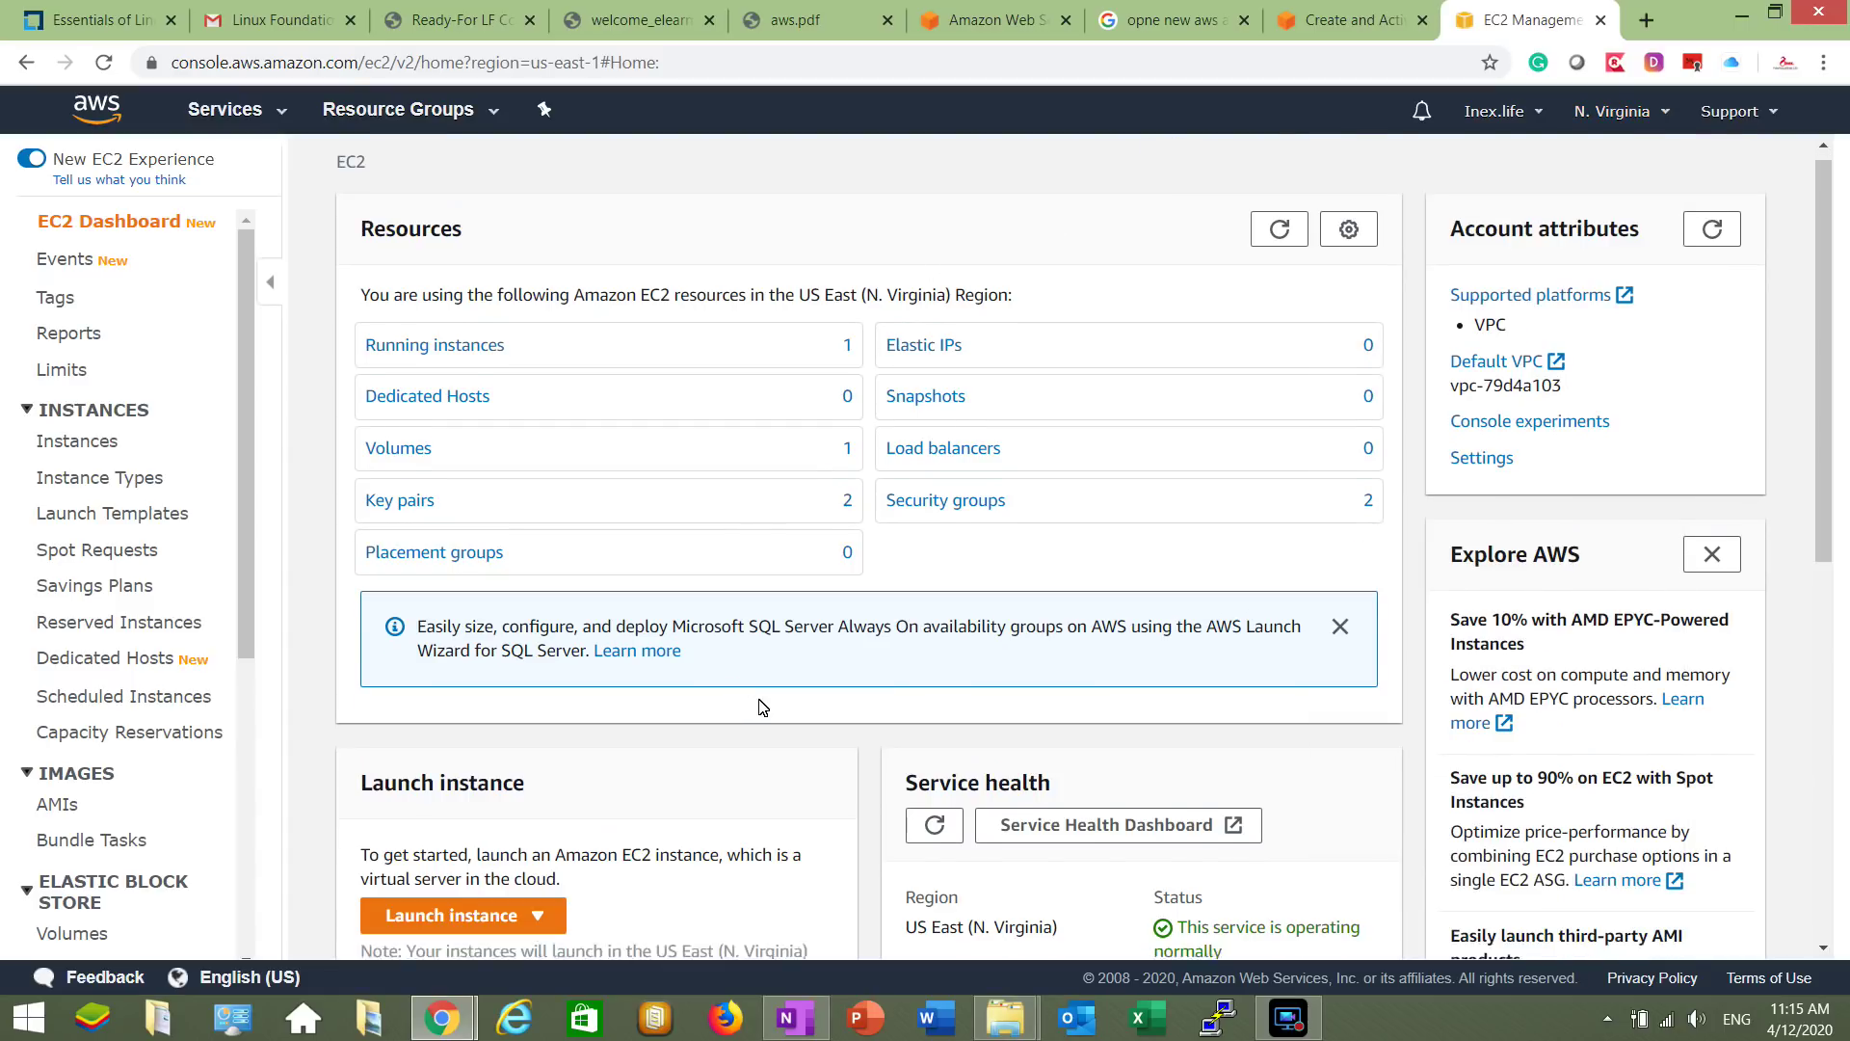
scroll(760, 707, down, 4)
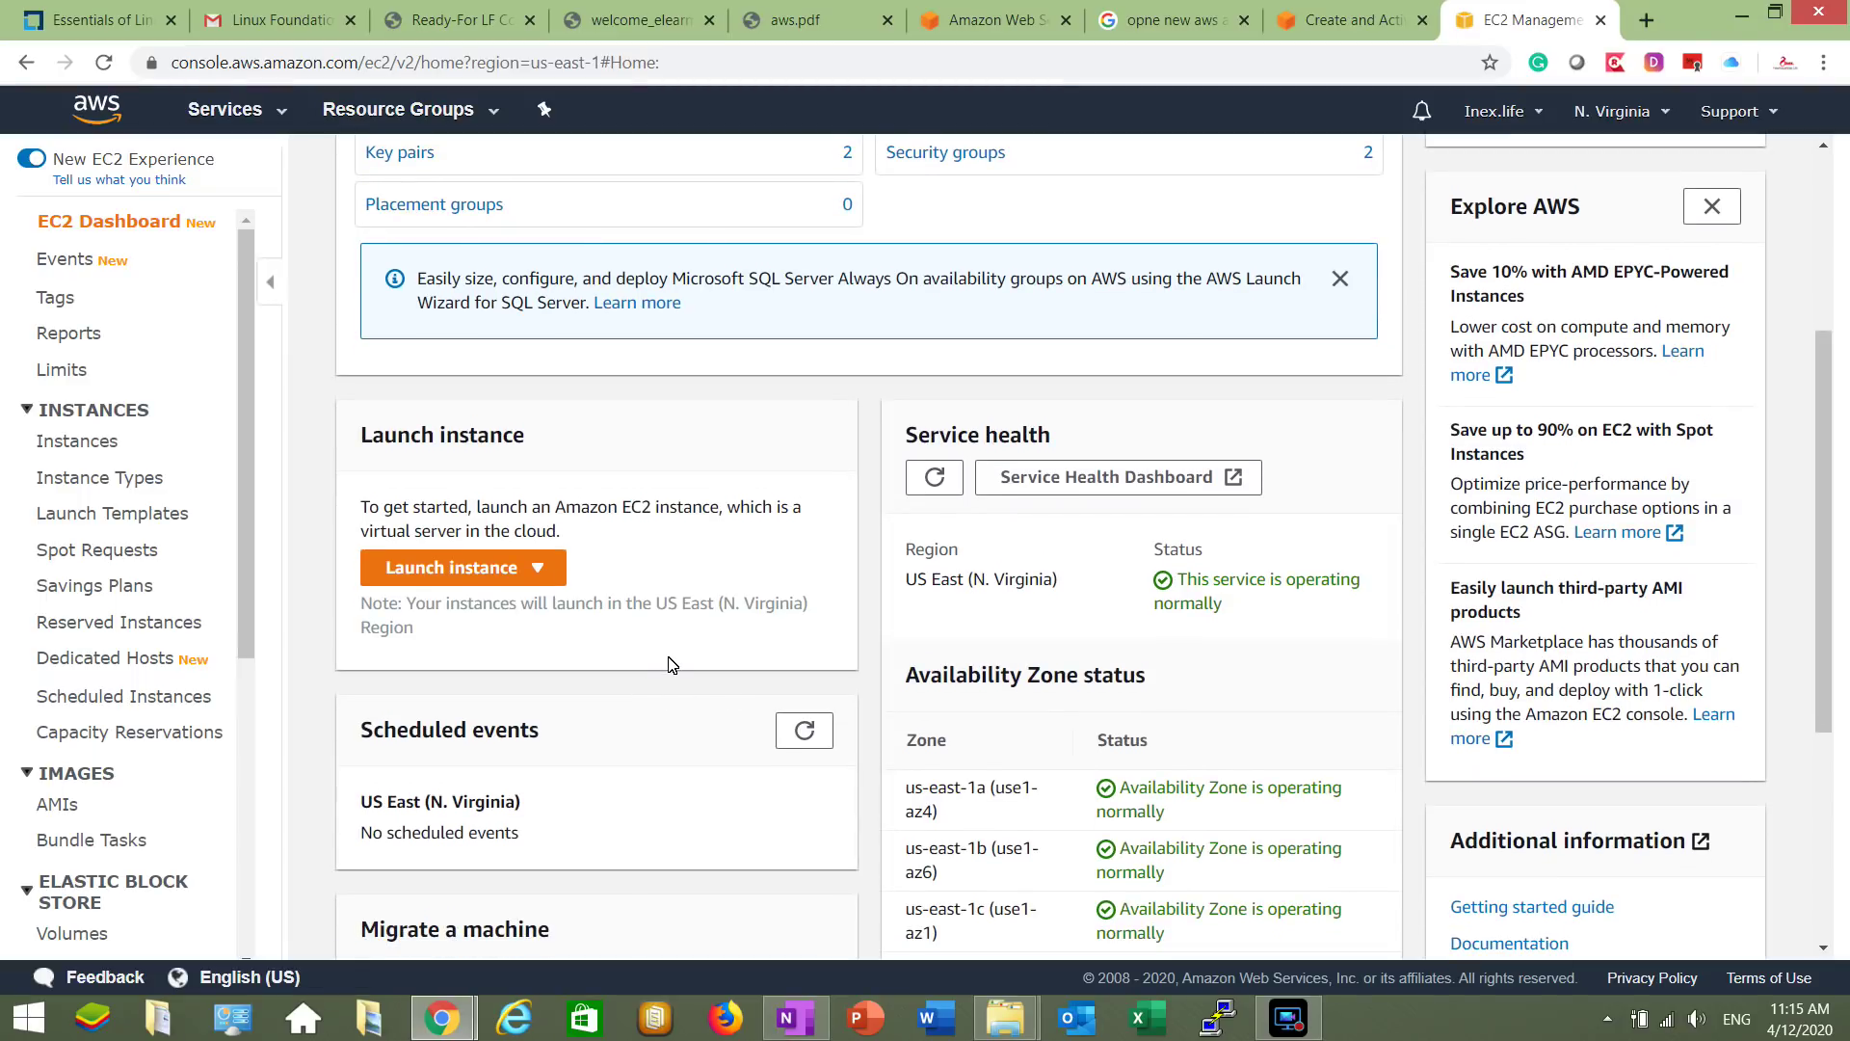
scroll(671, 665, up, 1)
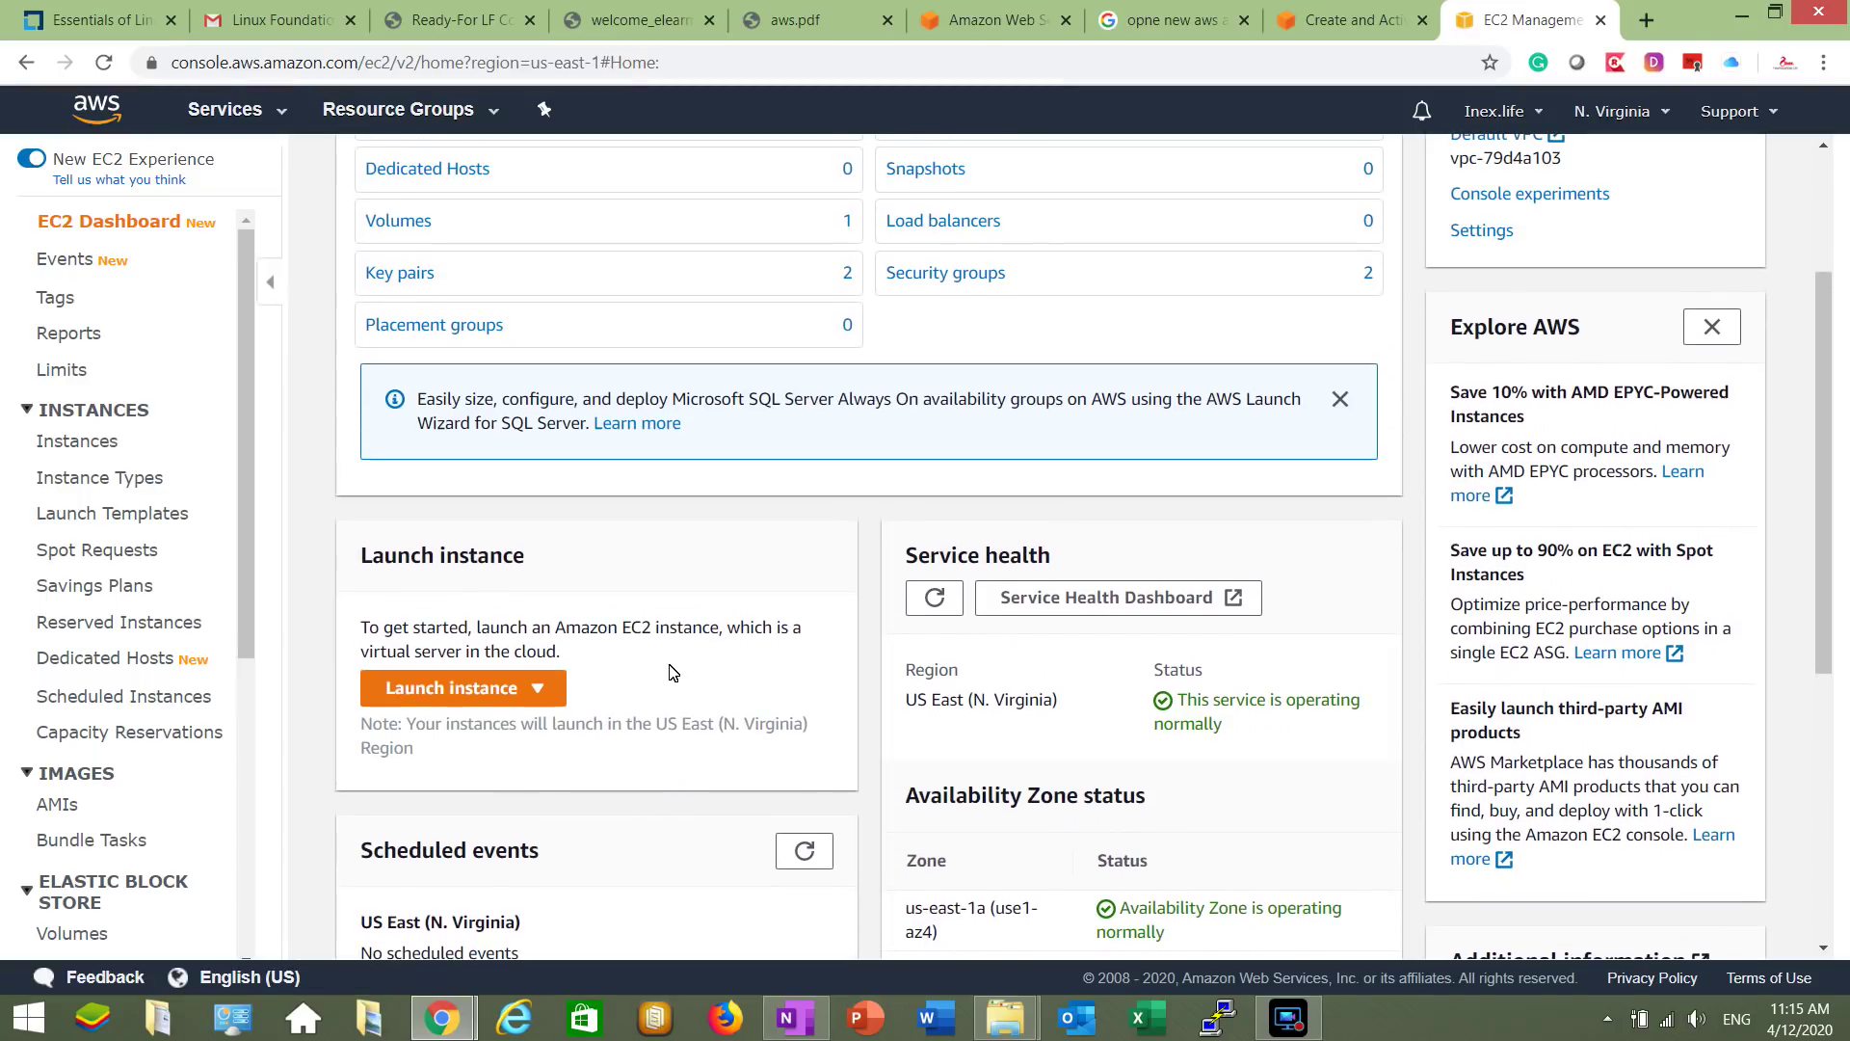
click(533, 695)
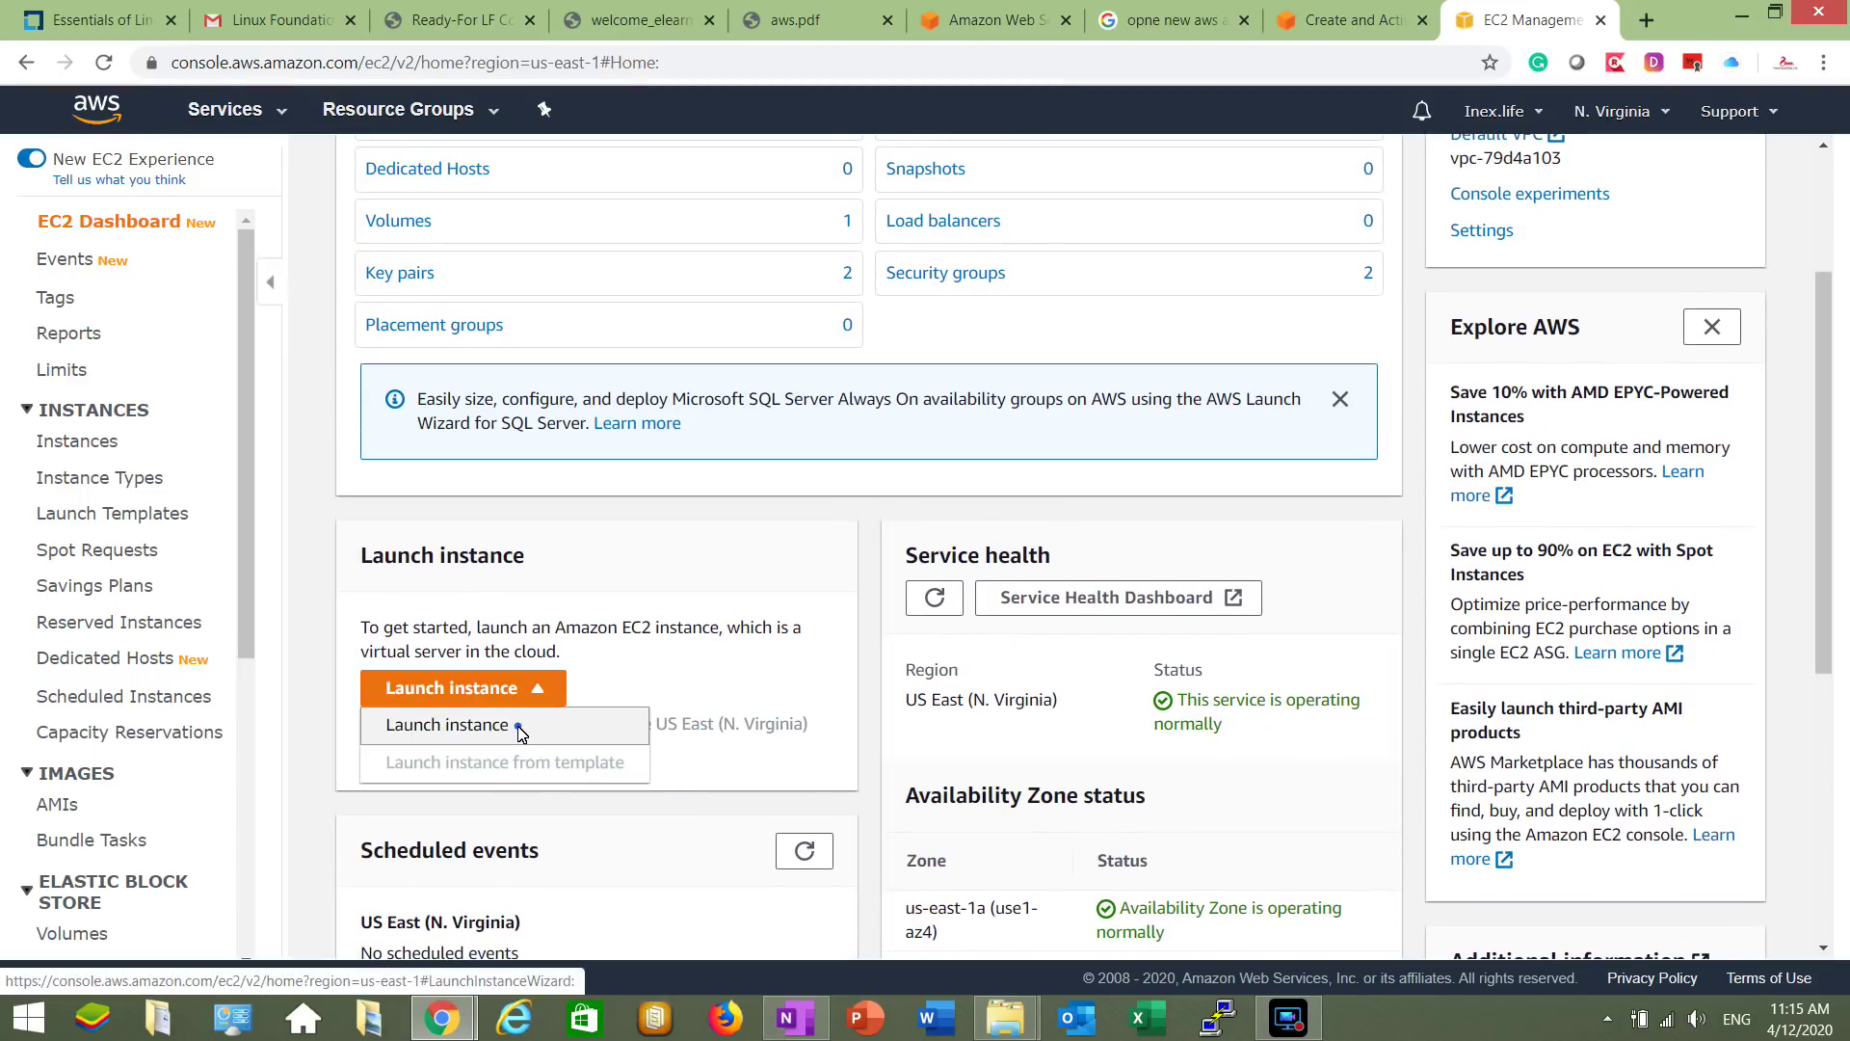
click(521, 734)
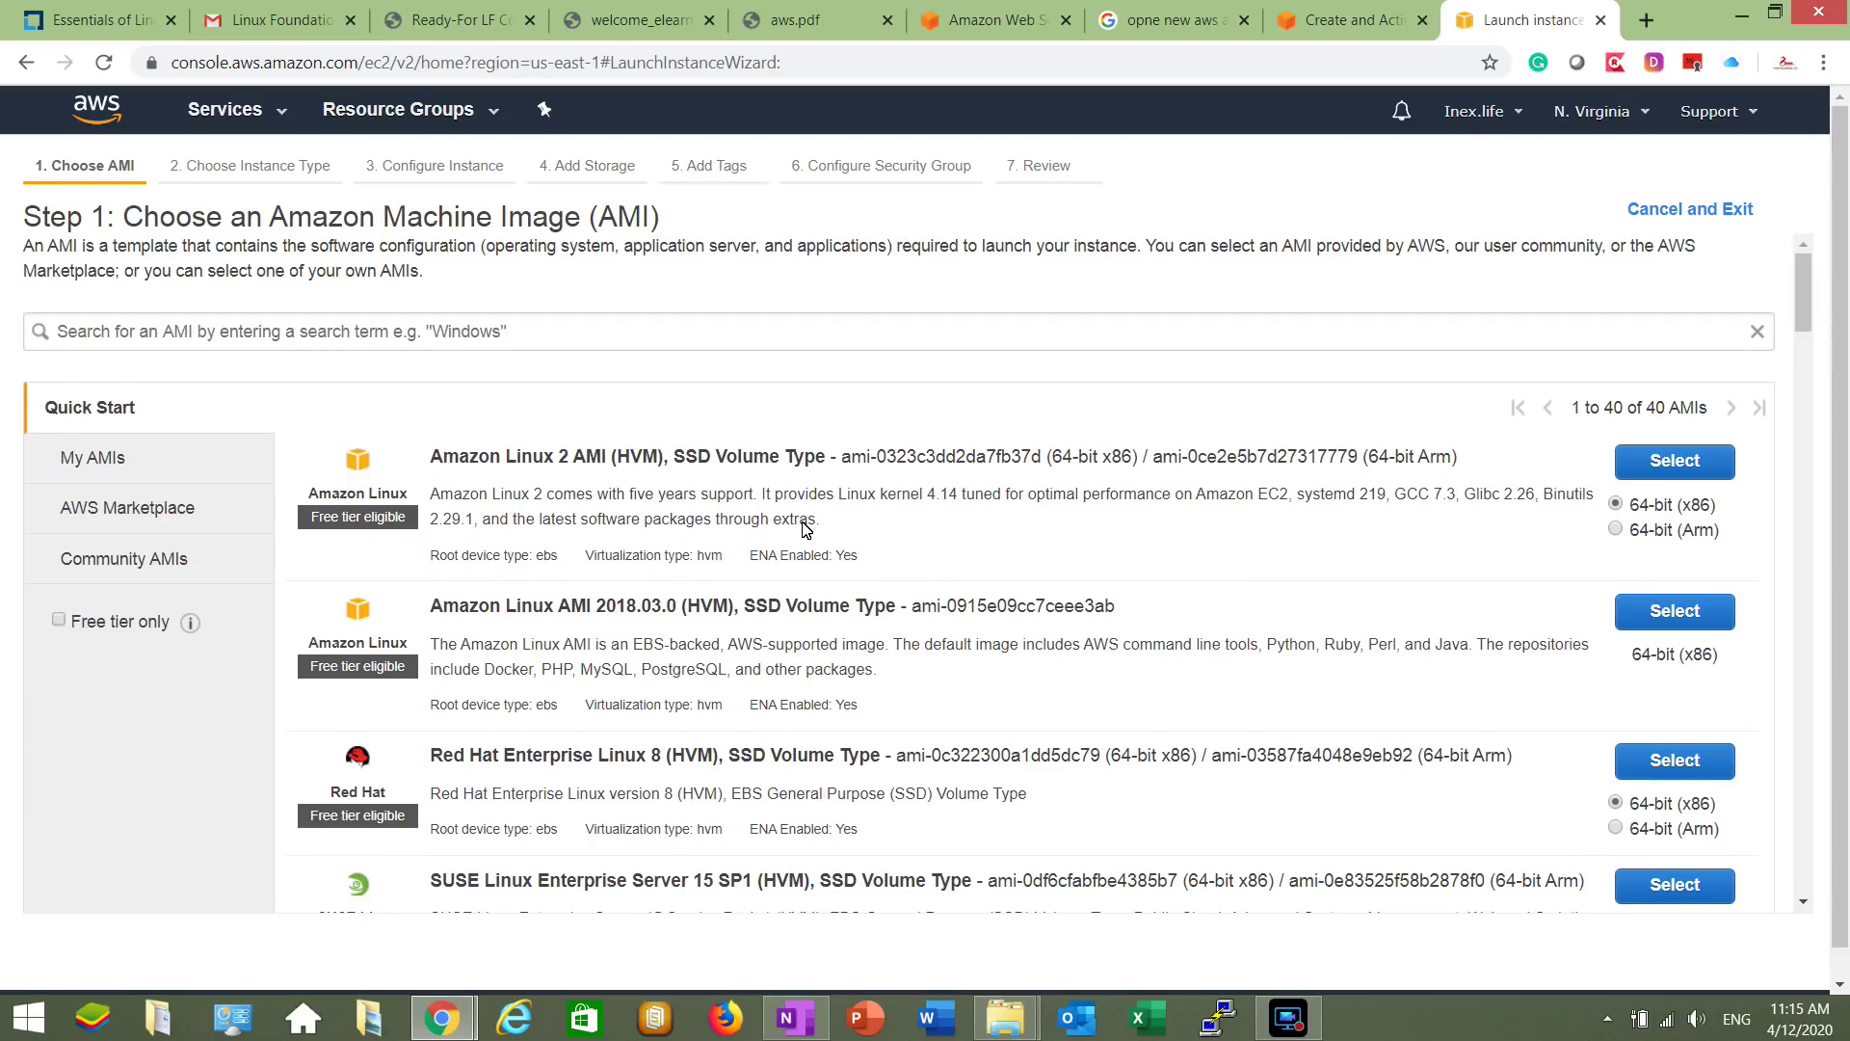
Look through the Quick Start machine images and check which ones are free tier eligible
scroll(806, 530, down, 1)
scroll(806, 530, down, 2)
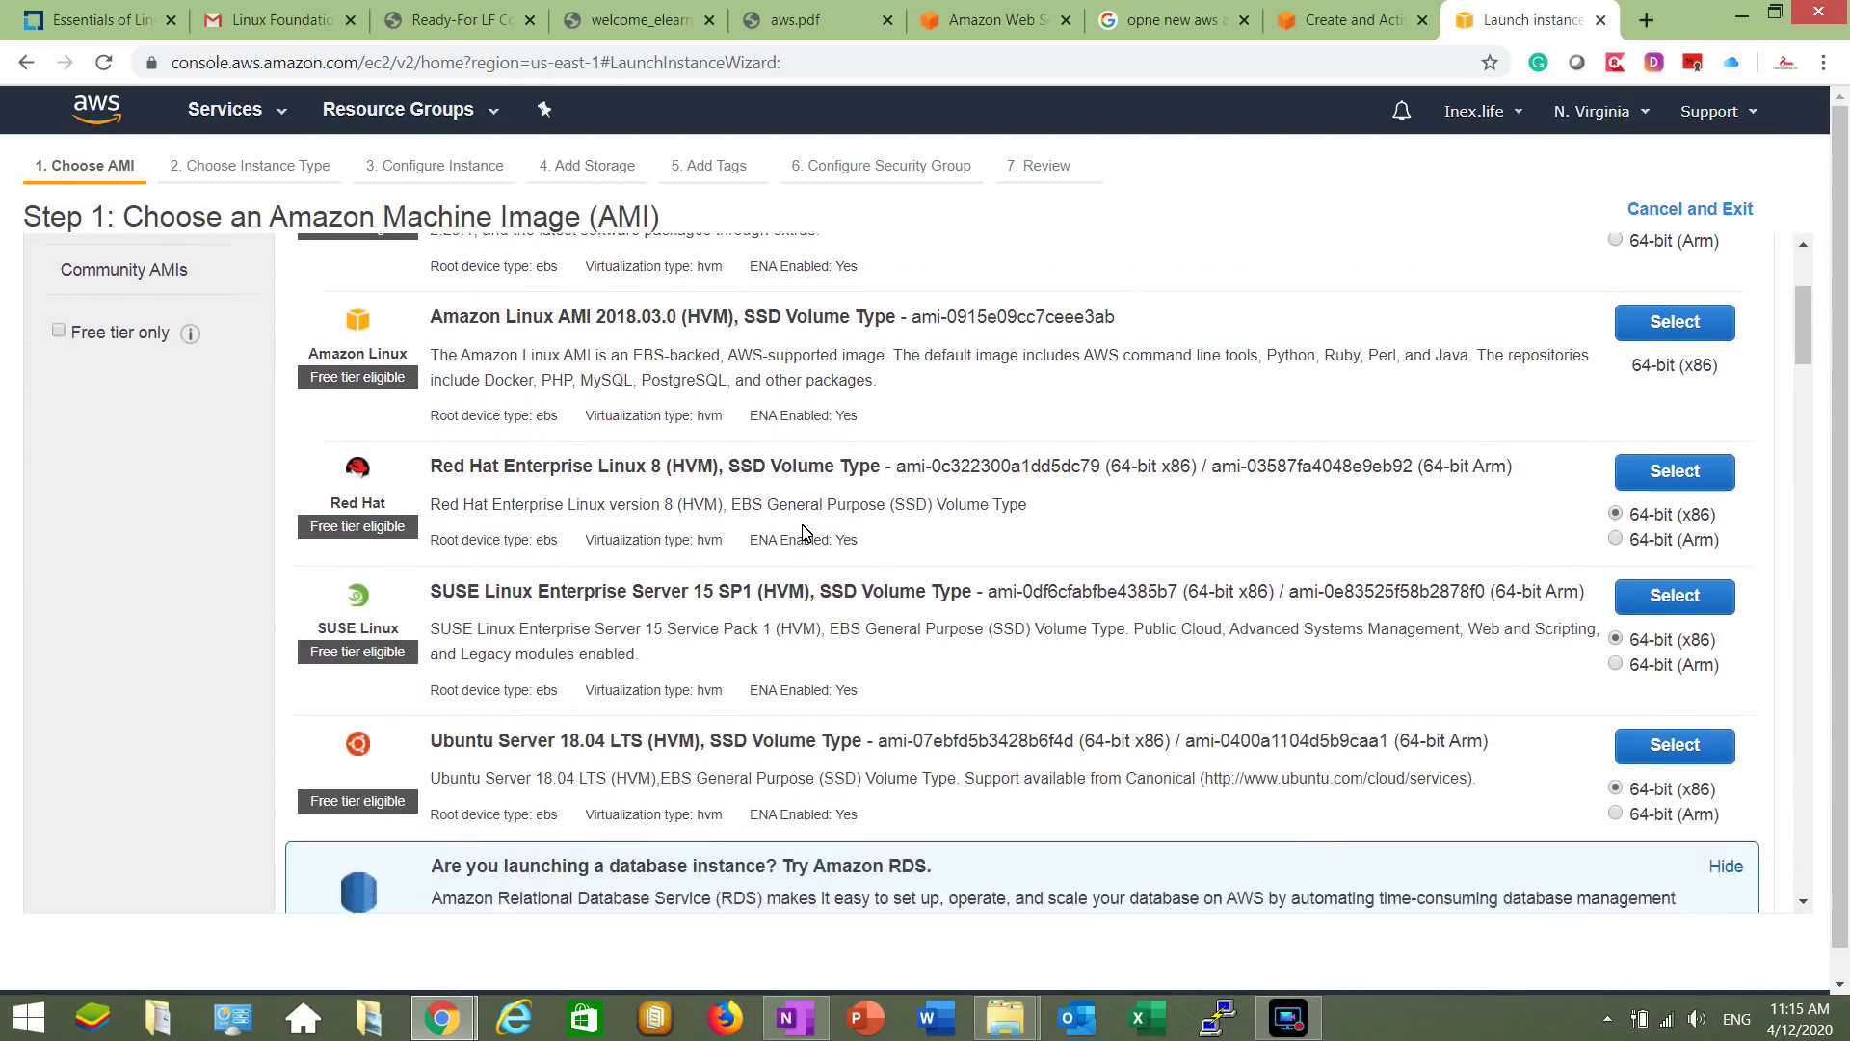
scroll(805, 530, down, 1)
scroll(798, 536, down, 3)
scroll(711, 564, down, 2)
scroll(710, 581, down, 2)
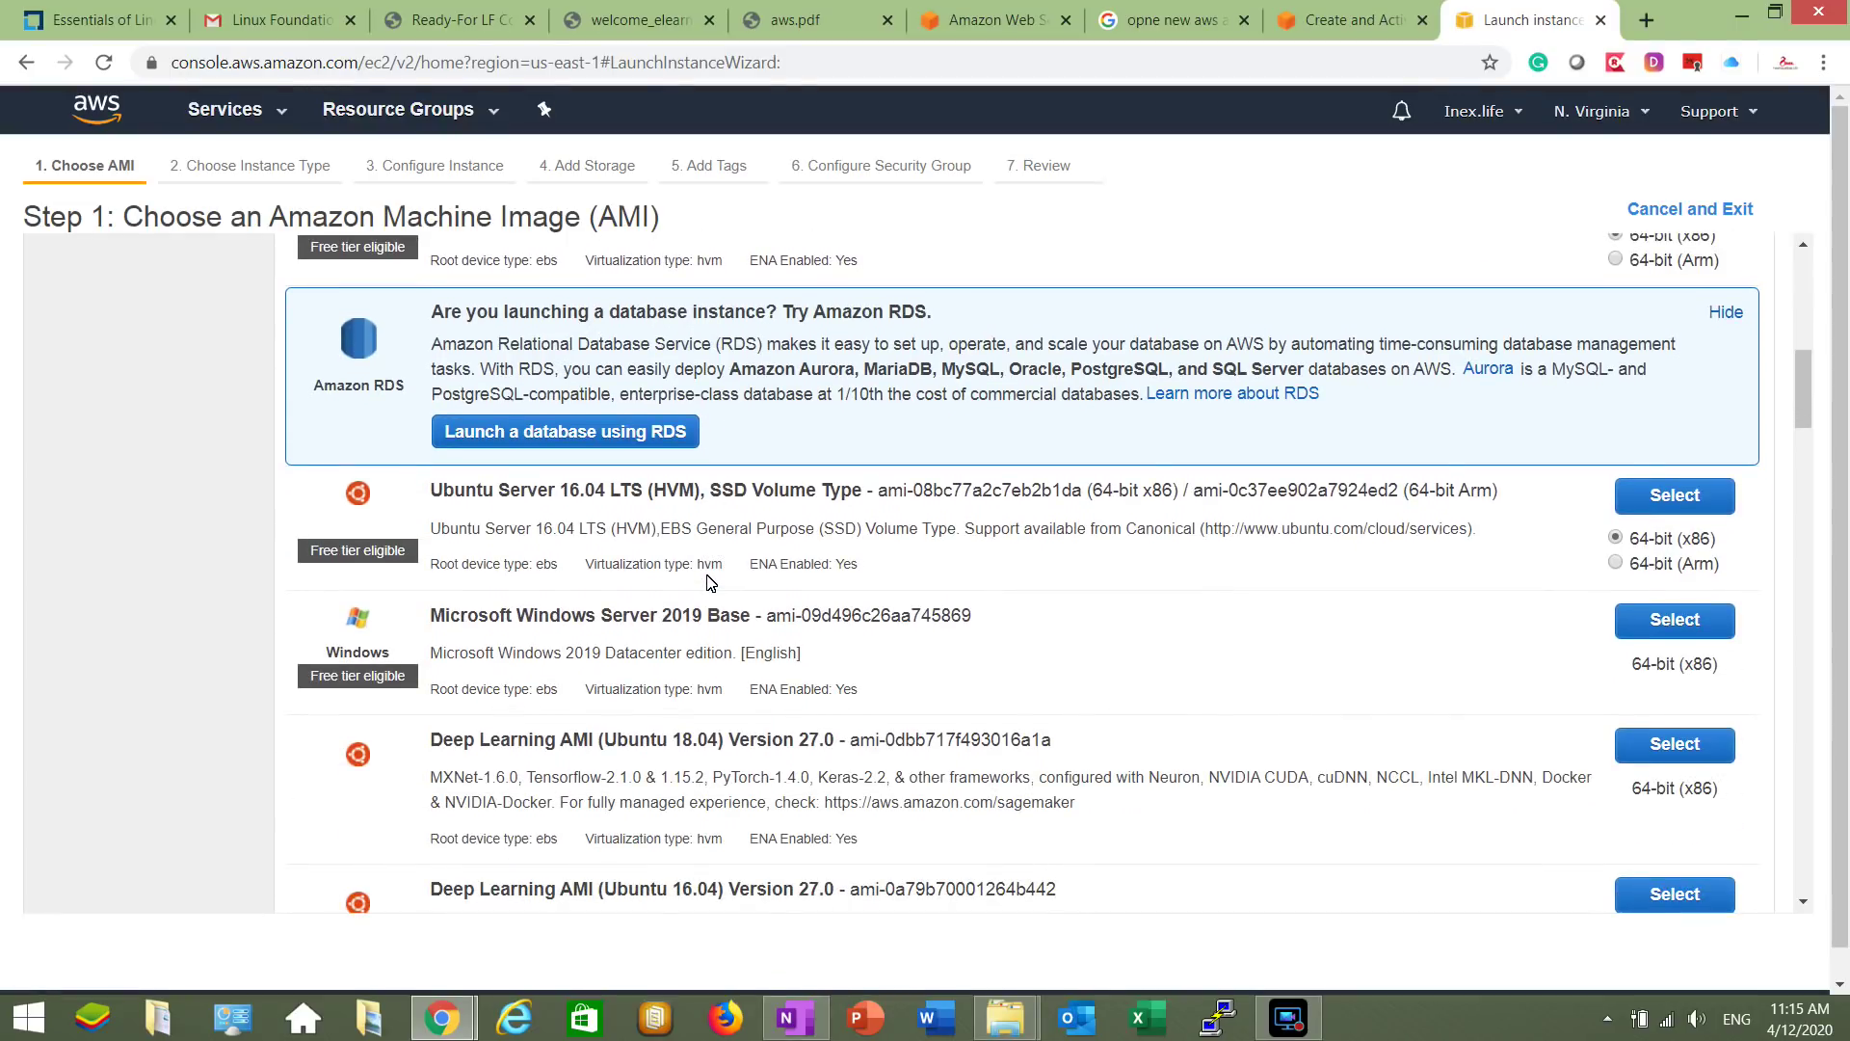
scroll(711, 581, down, 3)
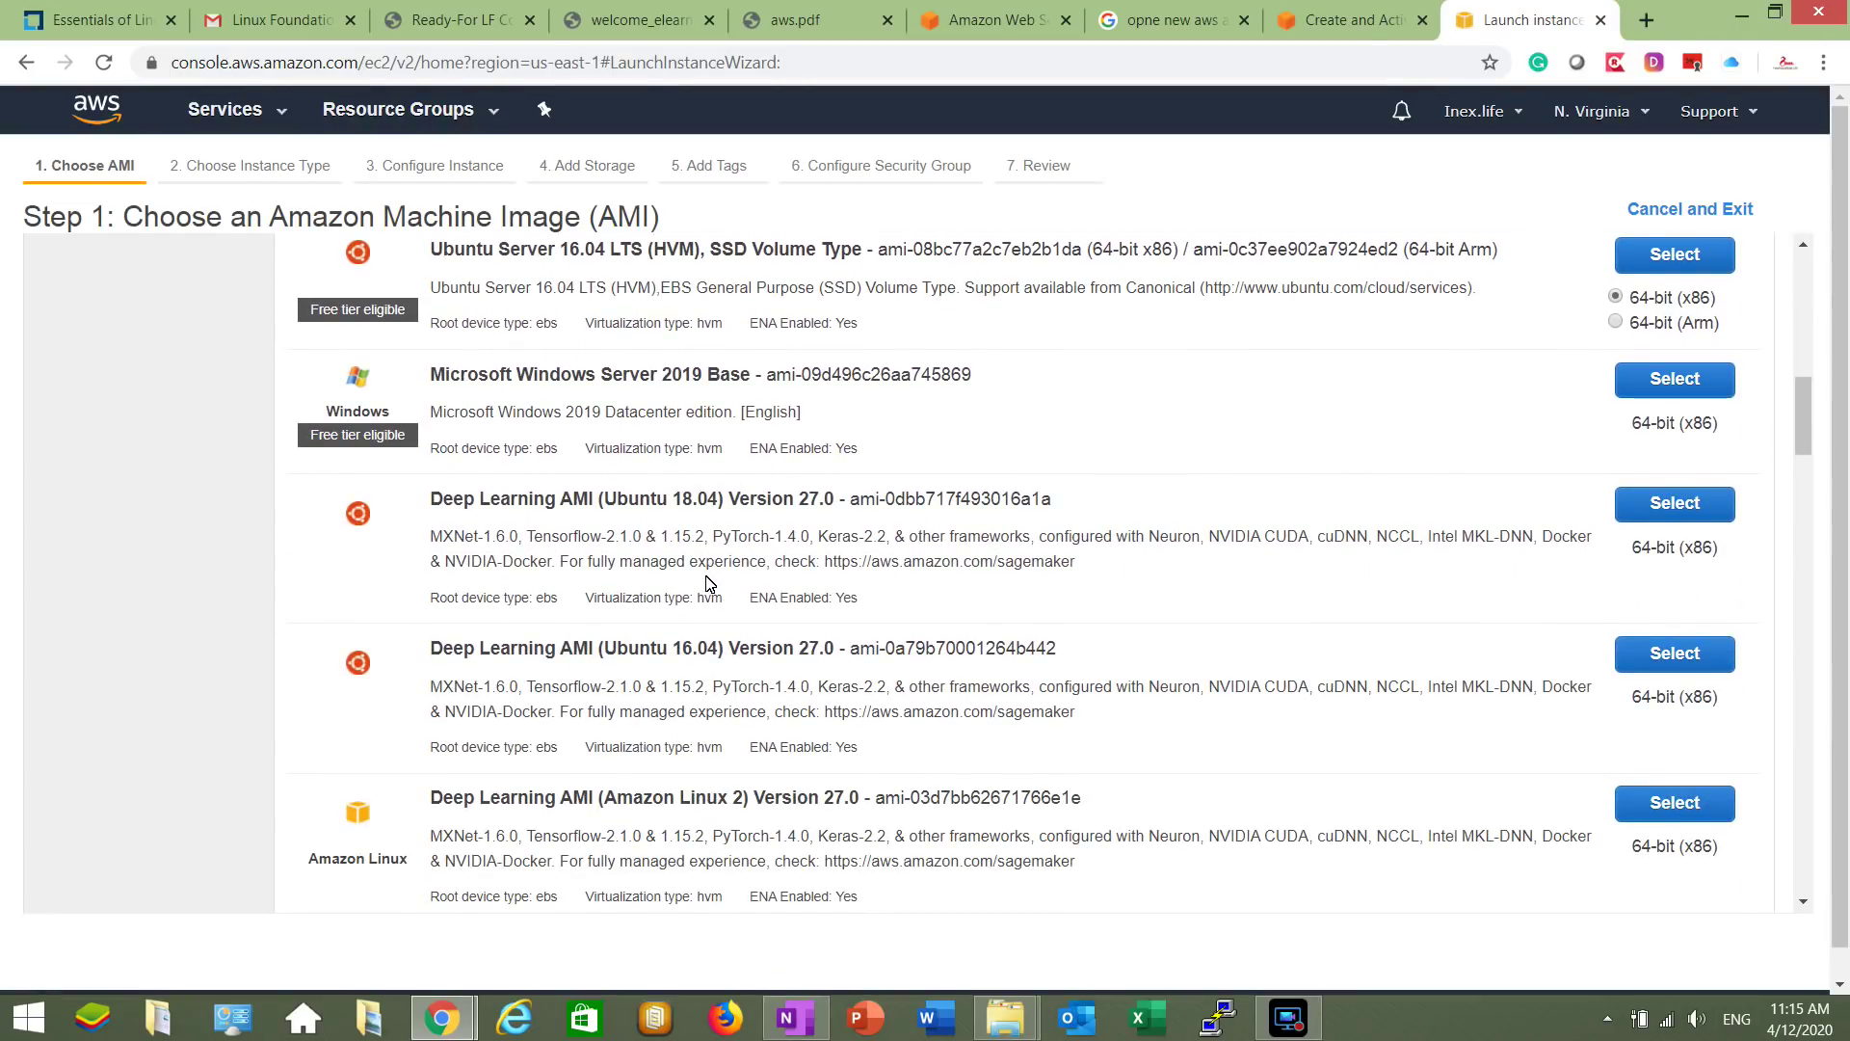
scroll(710, 581, down, 5)
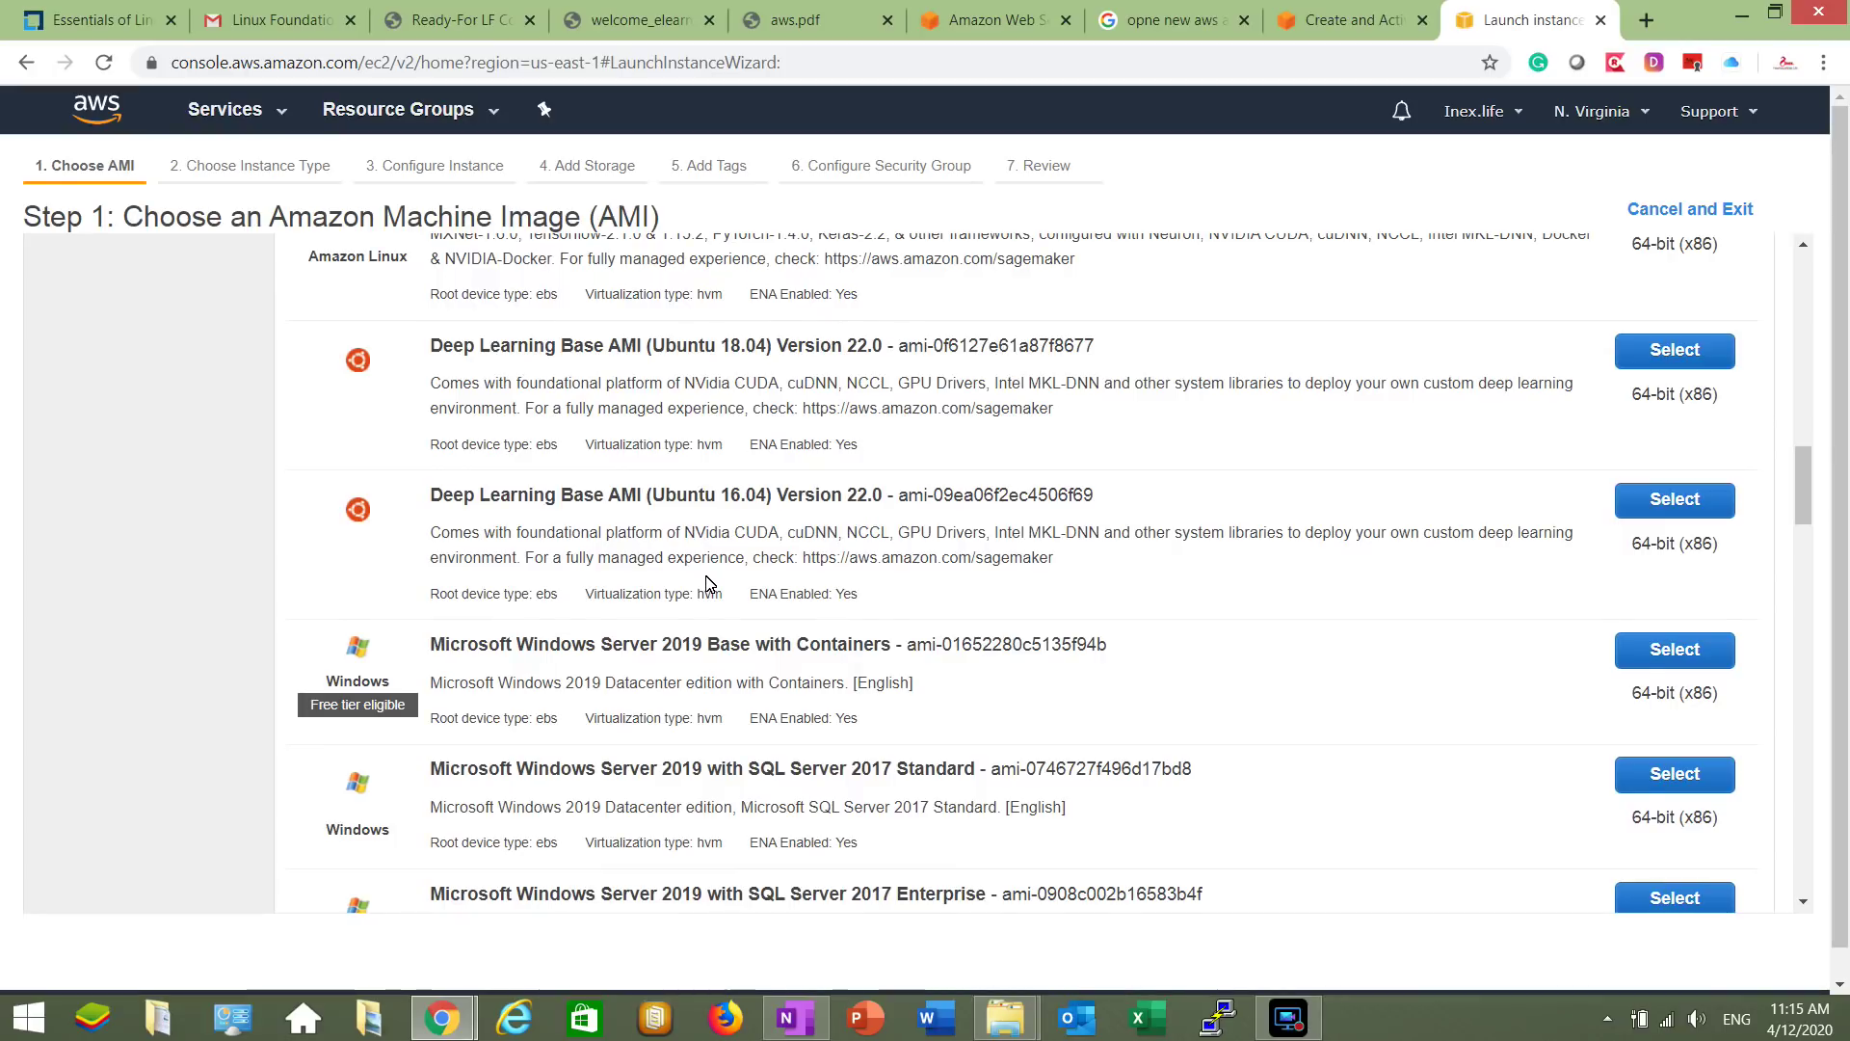
scroll(710, 581, down, 3)
scroll(578, 617, up, 10)
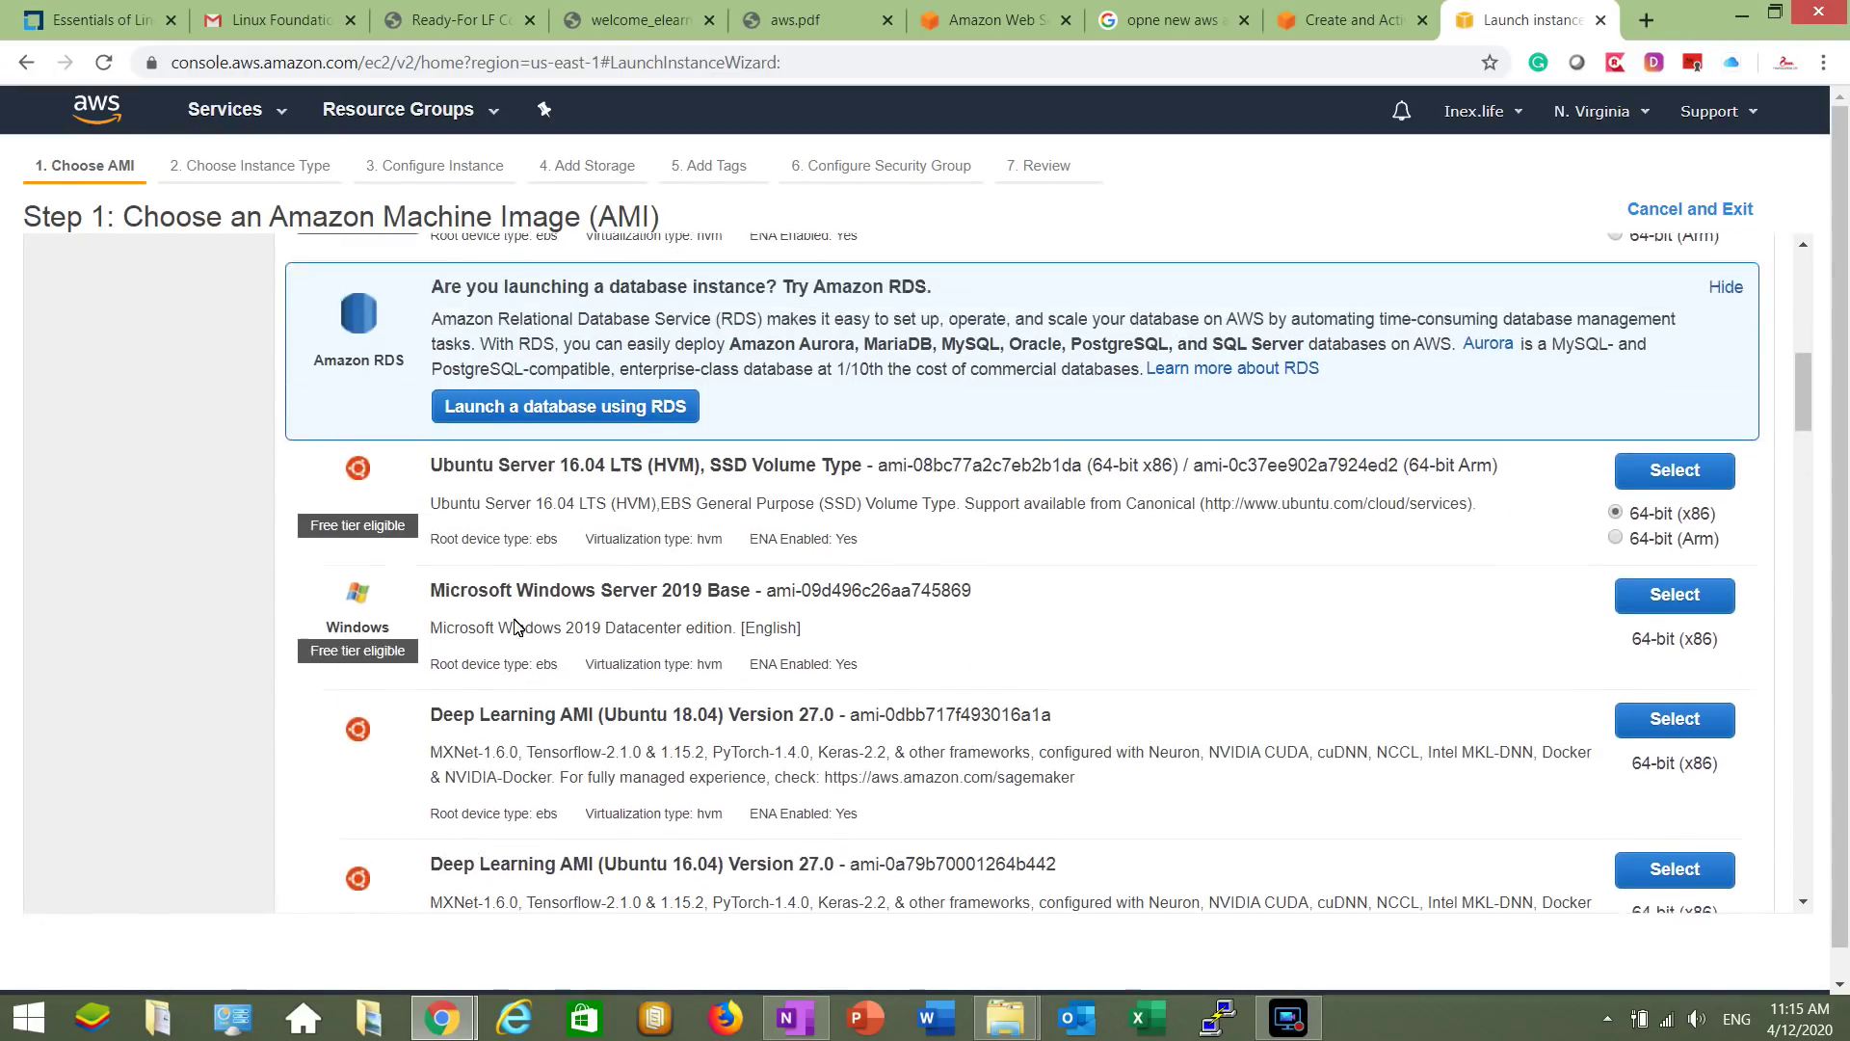
scroll(516, 628, up, 6)
scroll(446, 649, down, 2)
scroll(447, 649, up, 2)
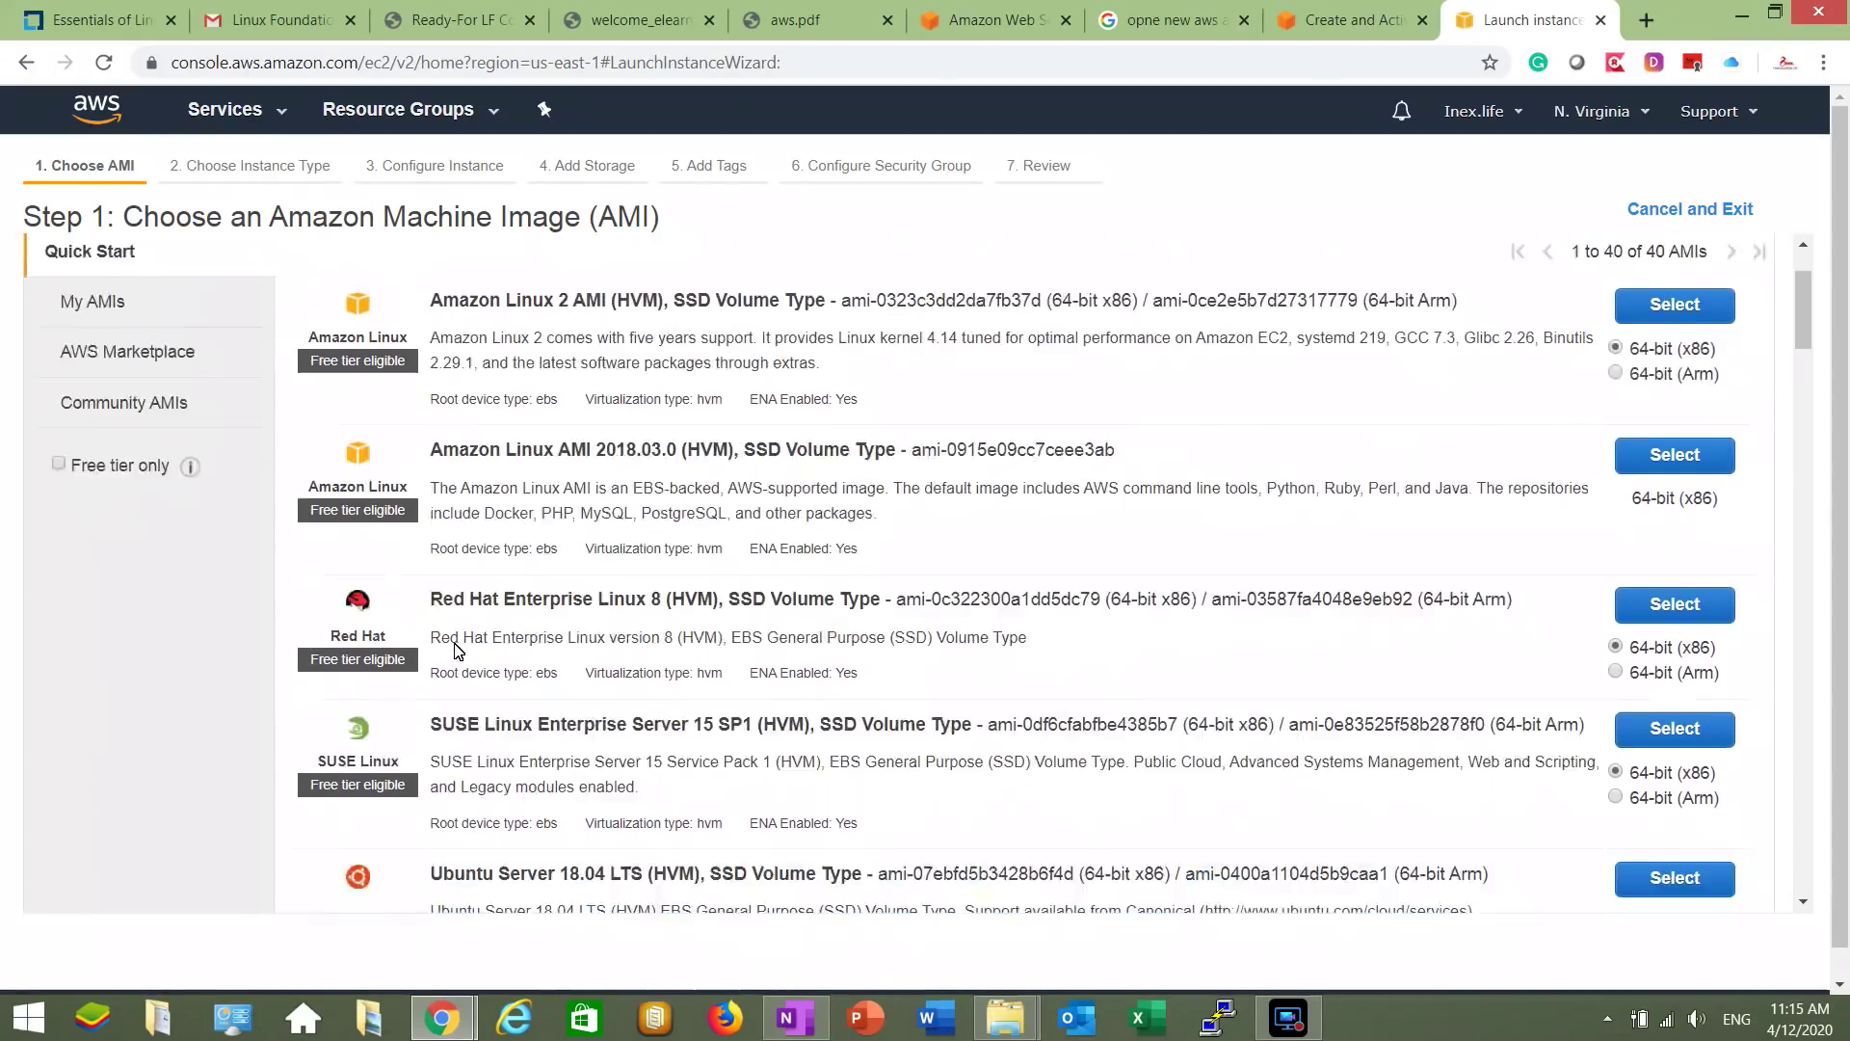
scroll(457, 651, up, 2)
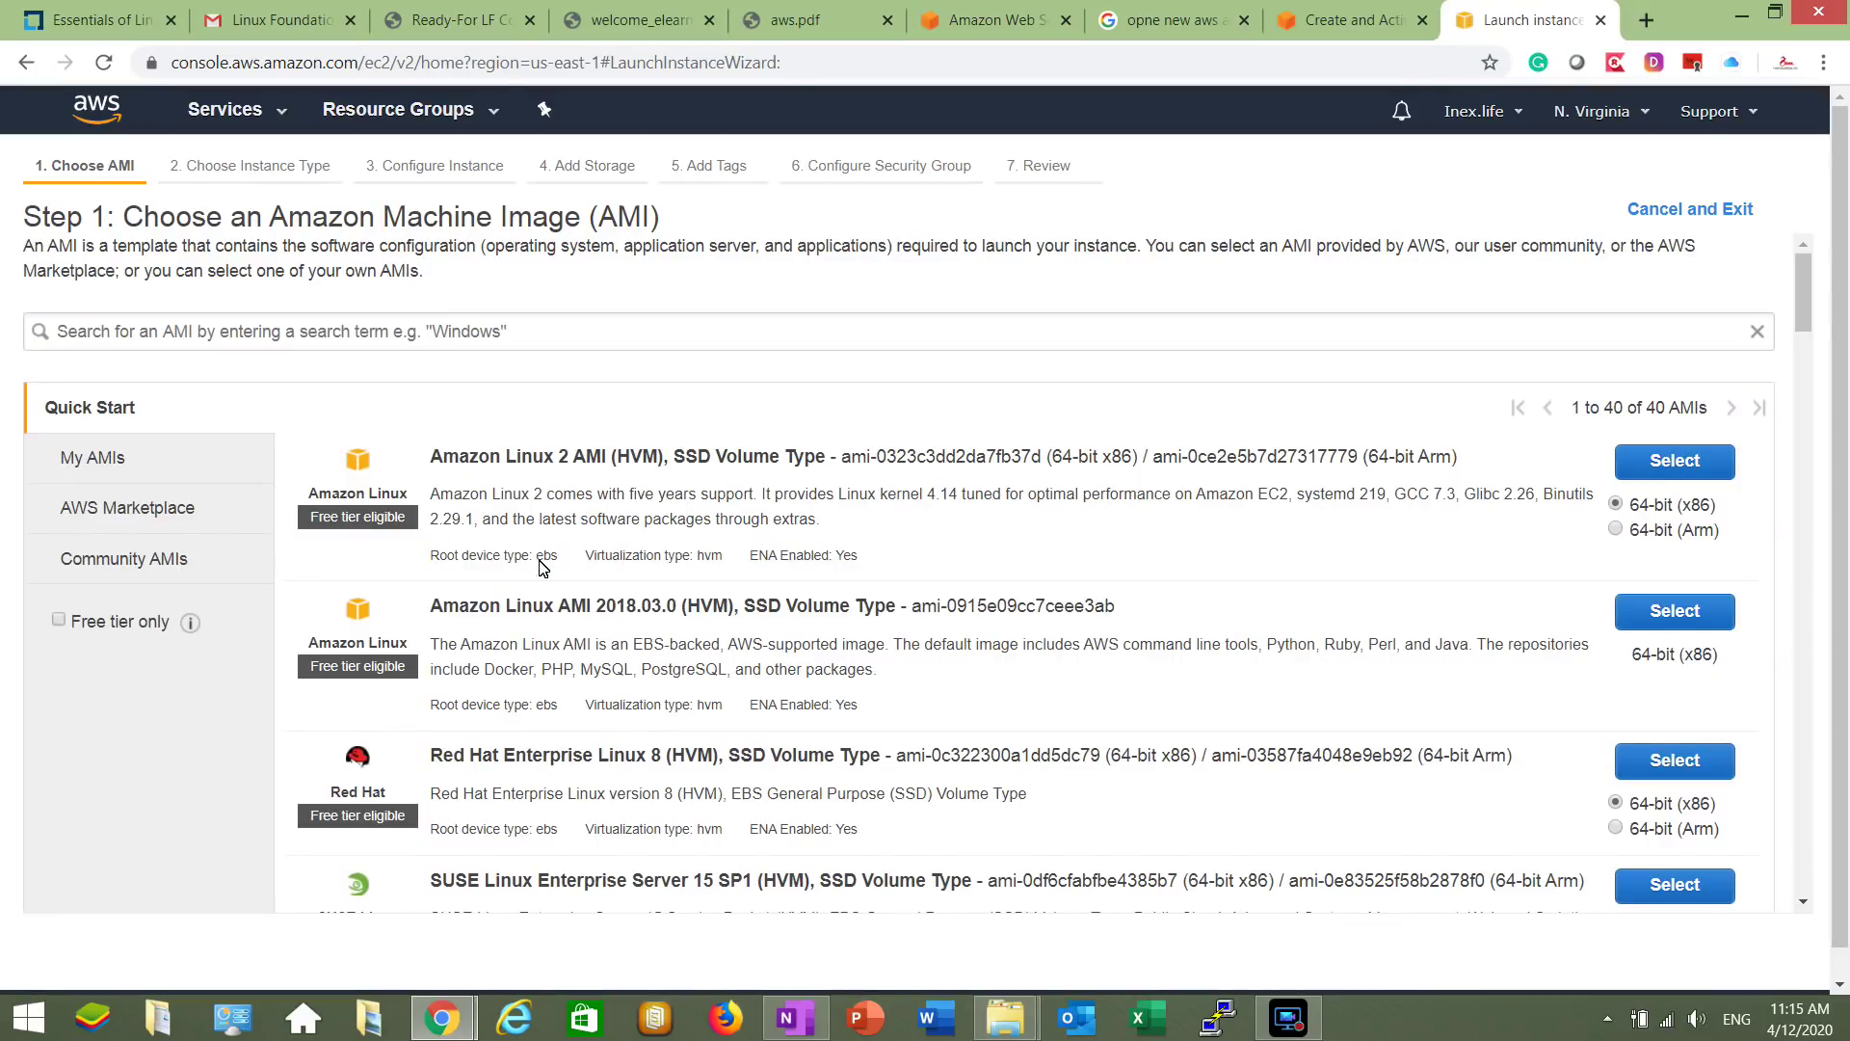
scroll(395, 709, down, 2)
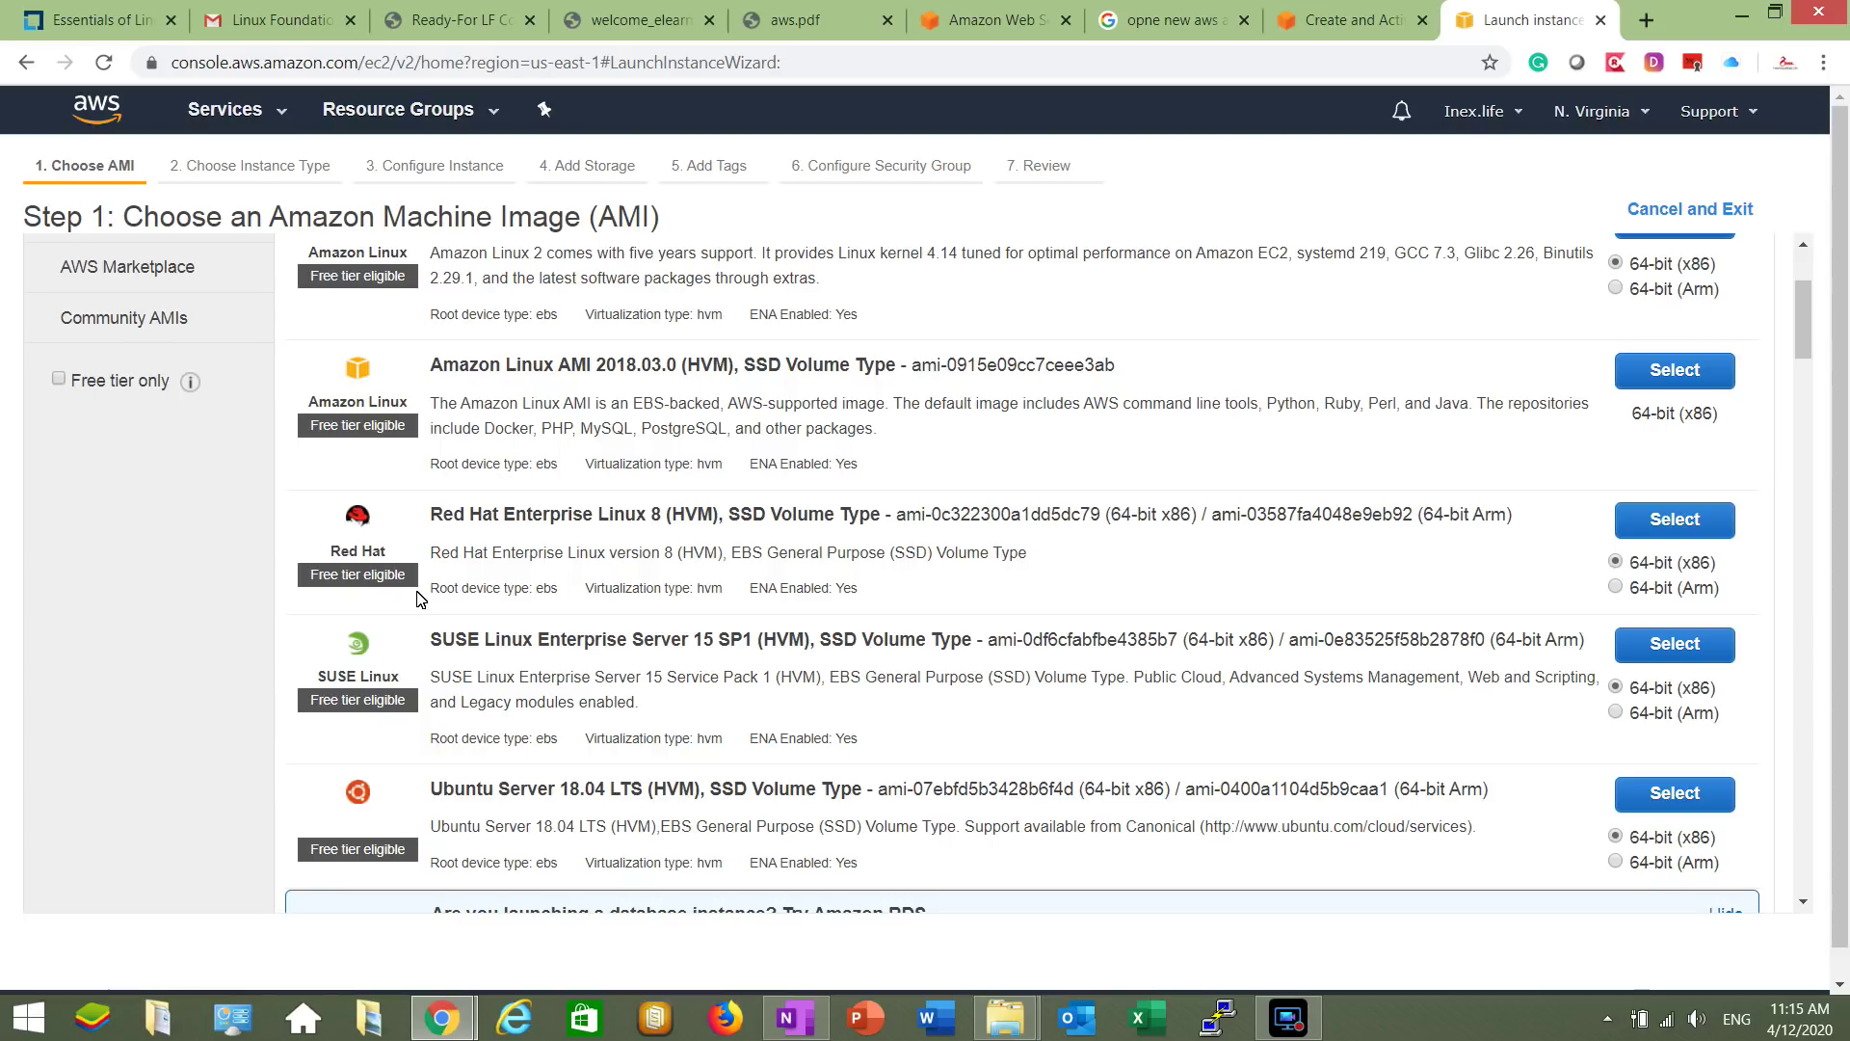
scroll(421, 596, down, 3)
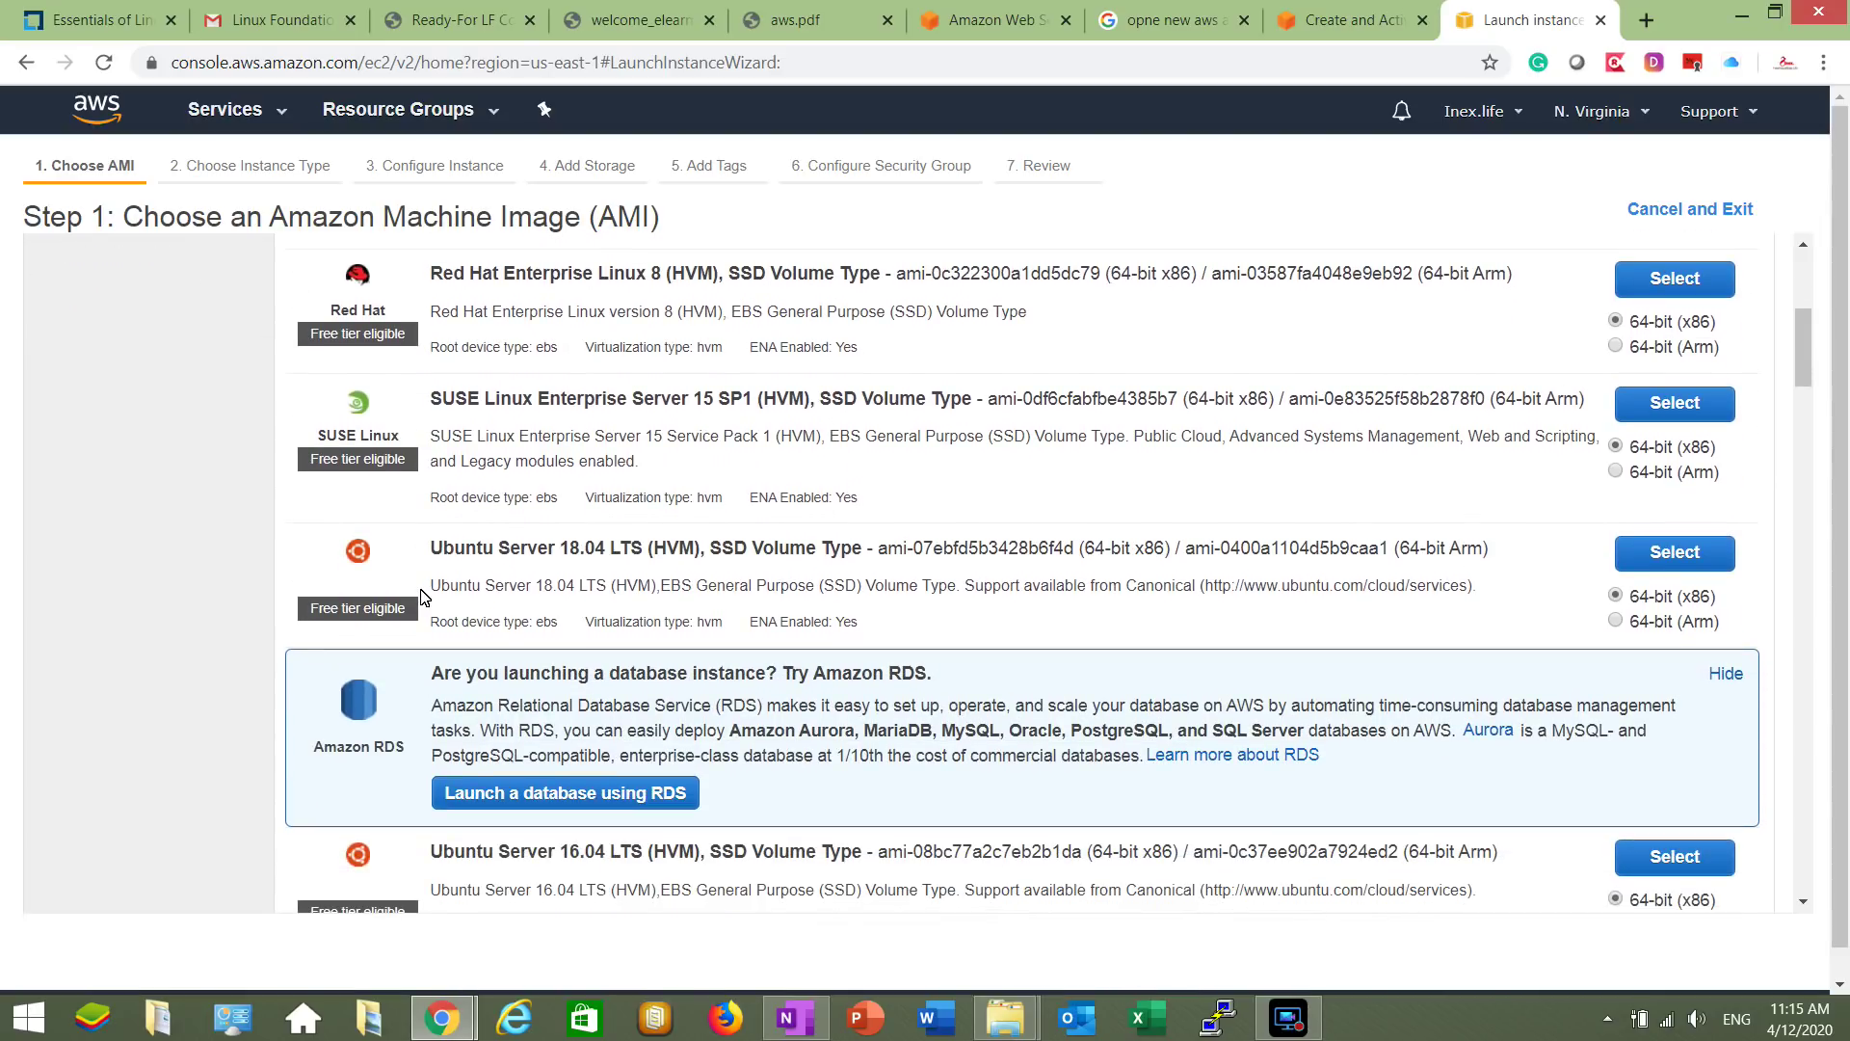
scroll(433, 598, up, 3)
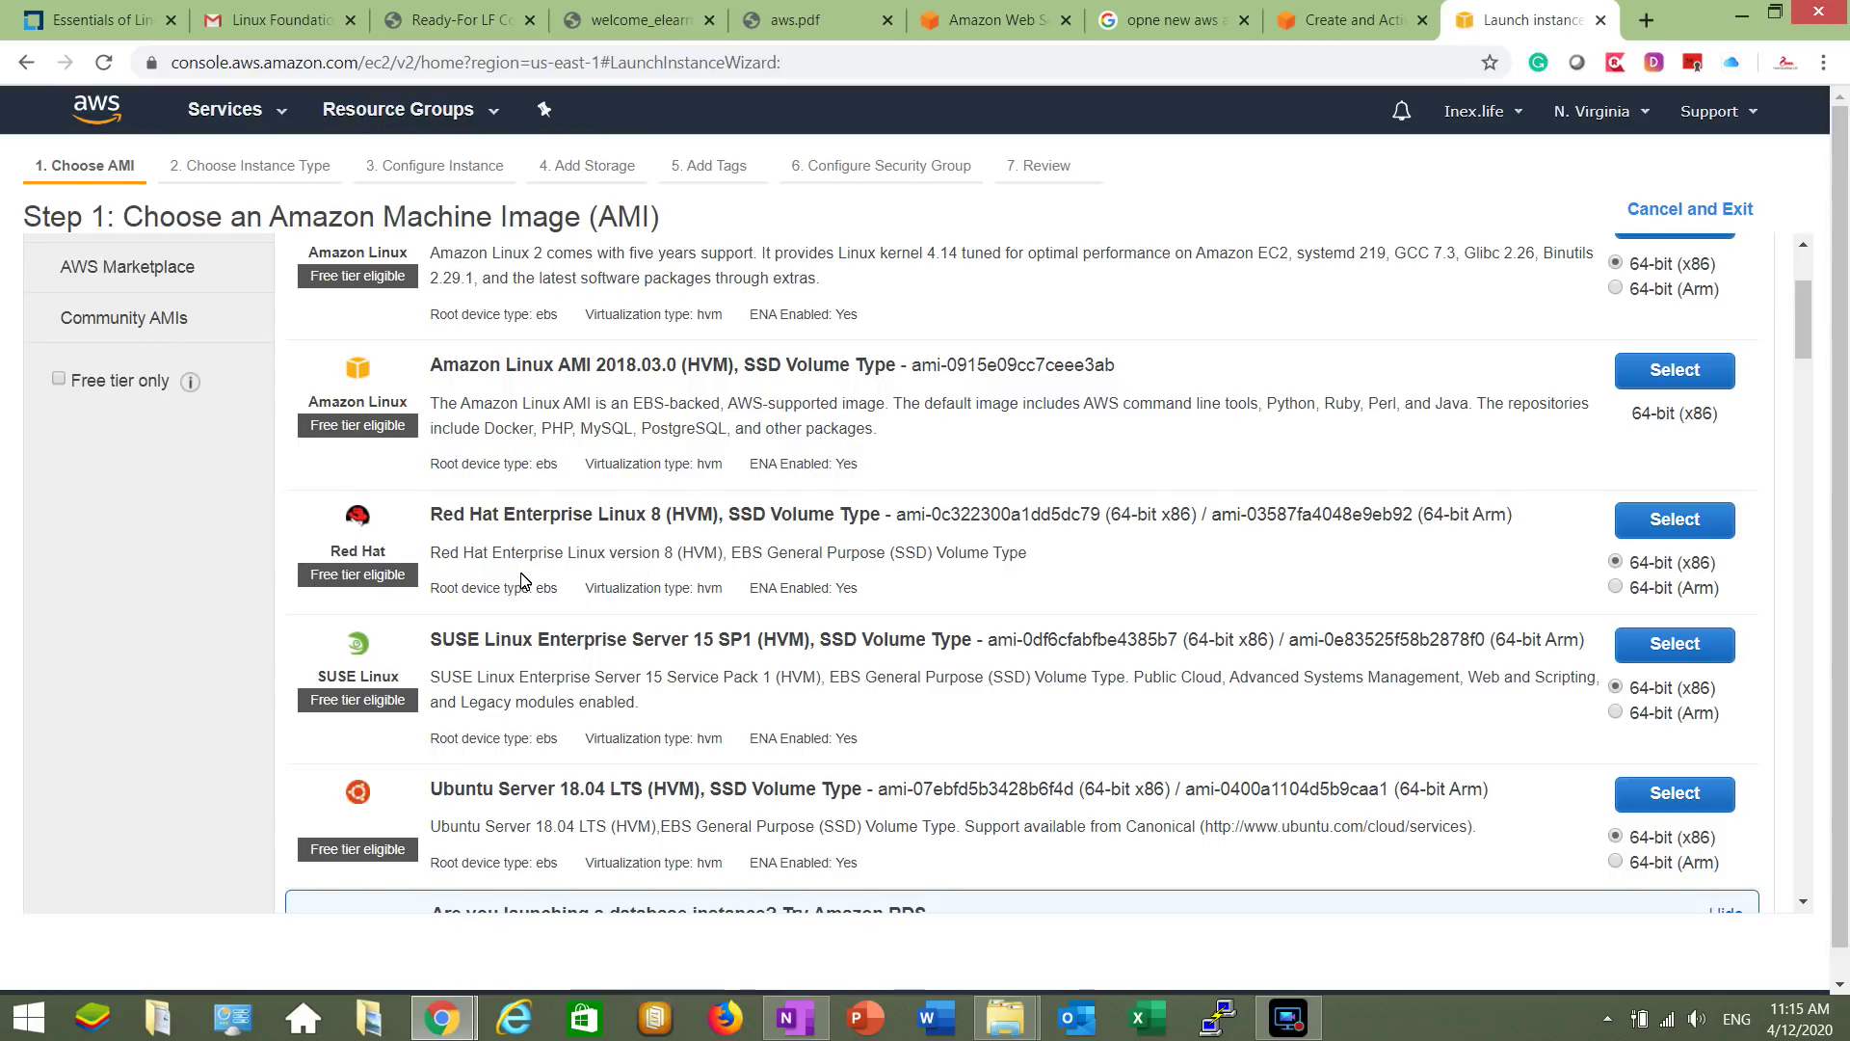
Choose the 64-bit (x86) Red Hat Enterprise Linux 8 (HVM), SSD Volume Type image for the instance
scroll(482, 605, down, 1)
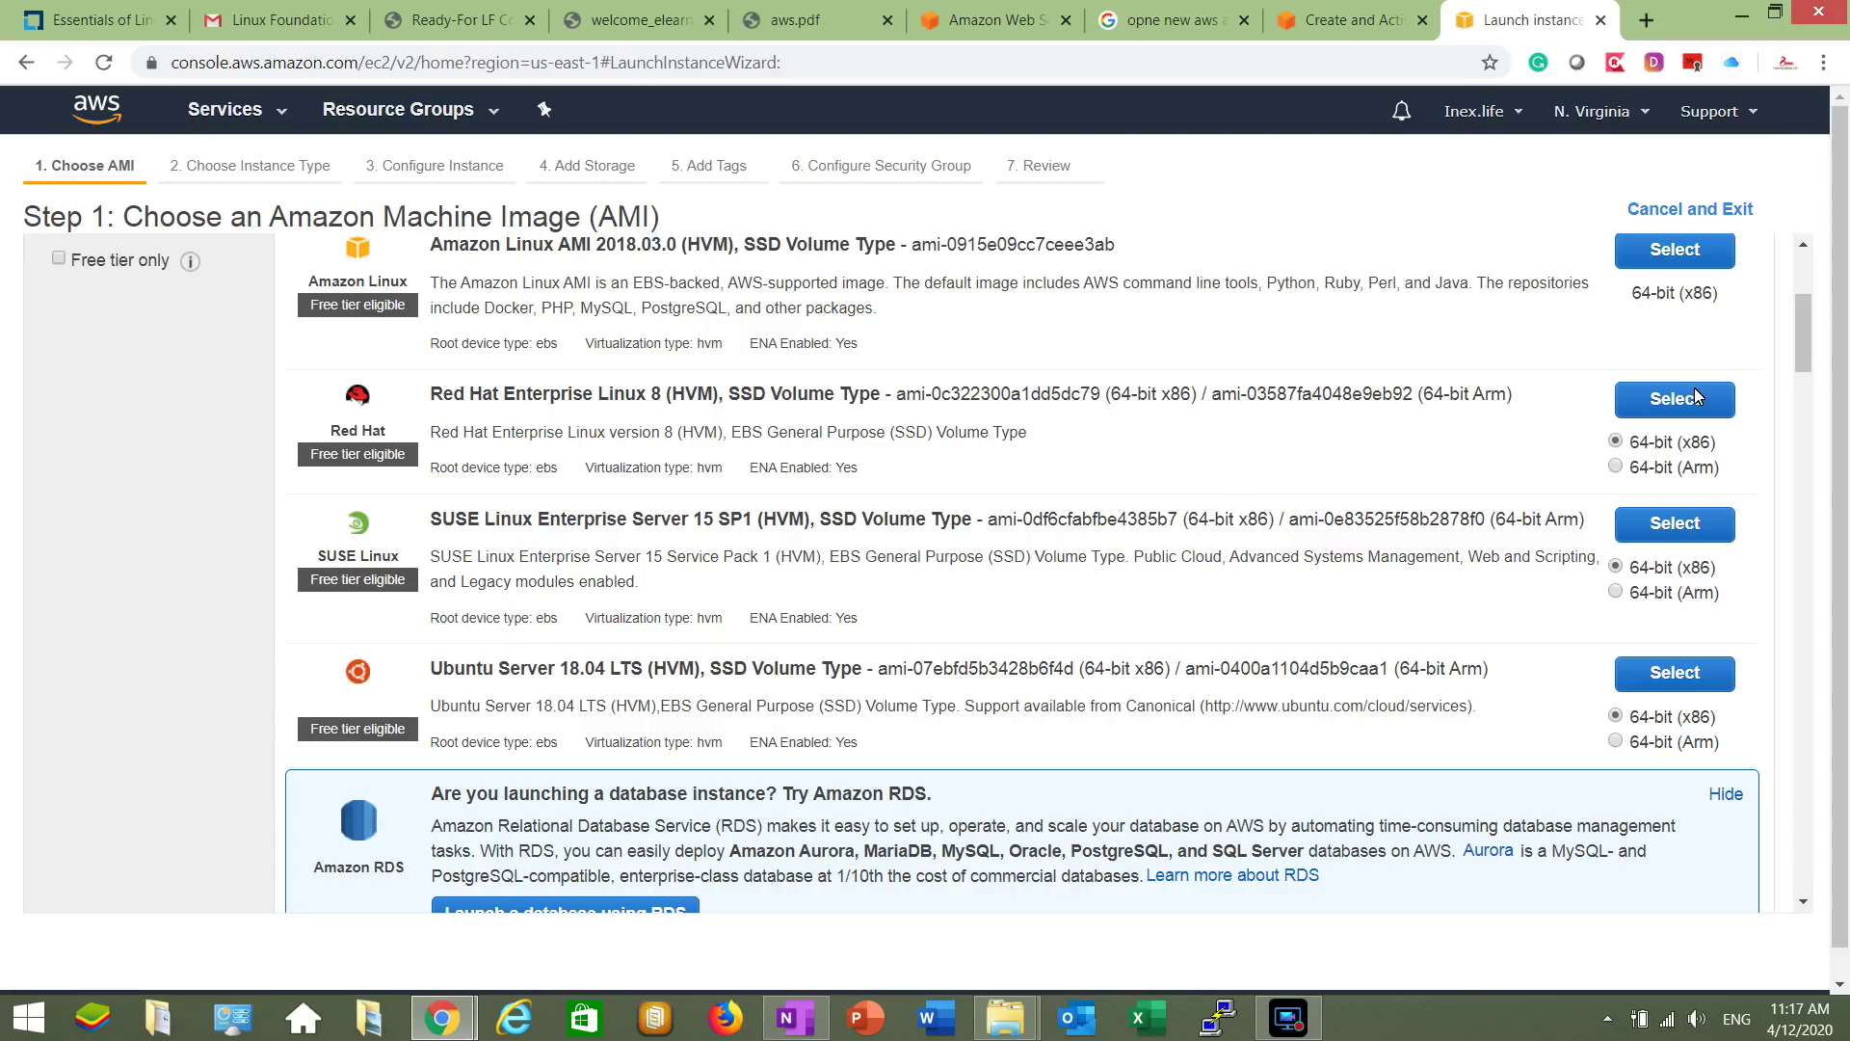
click(1651, 411)
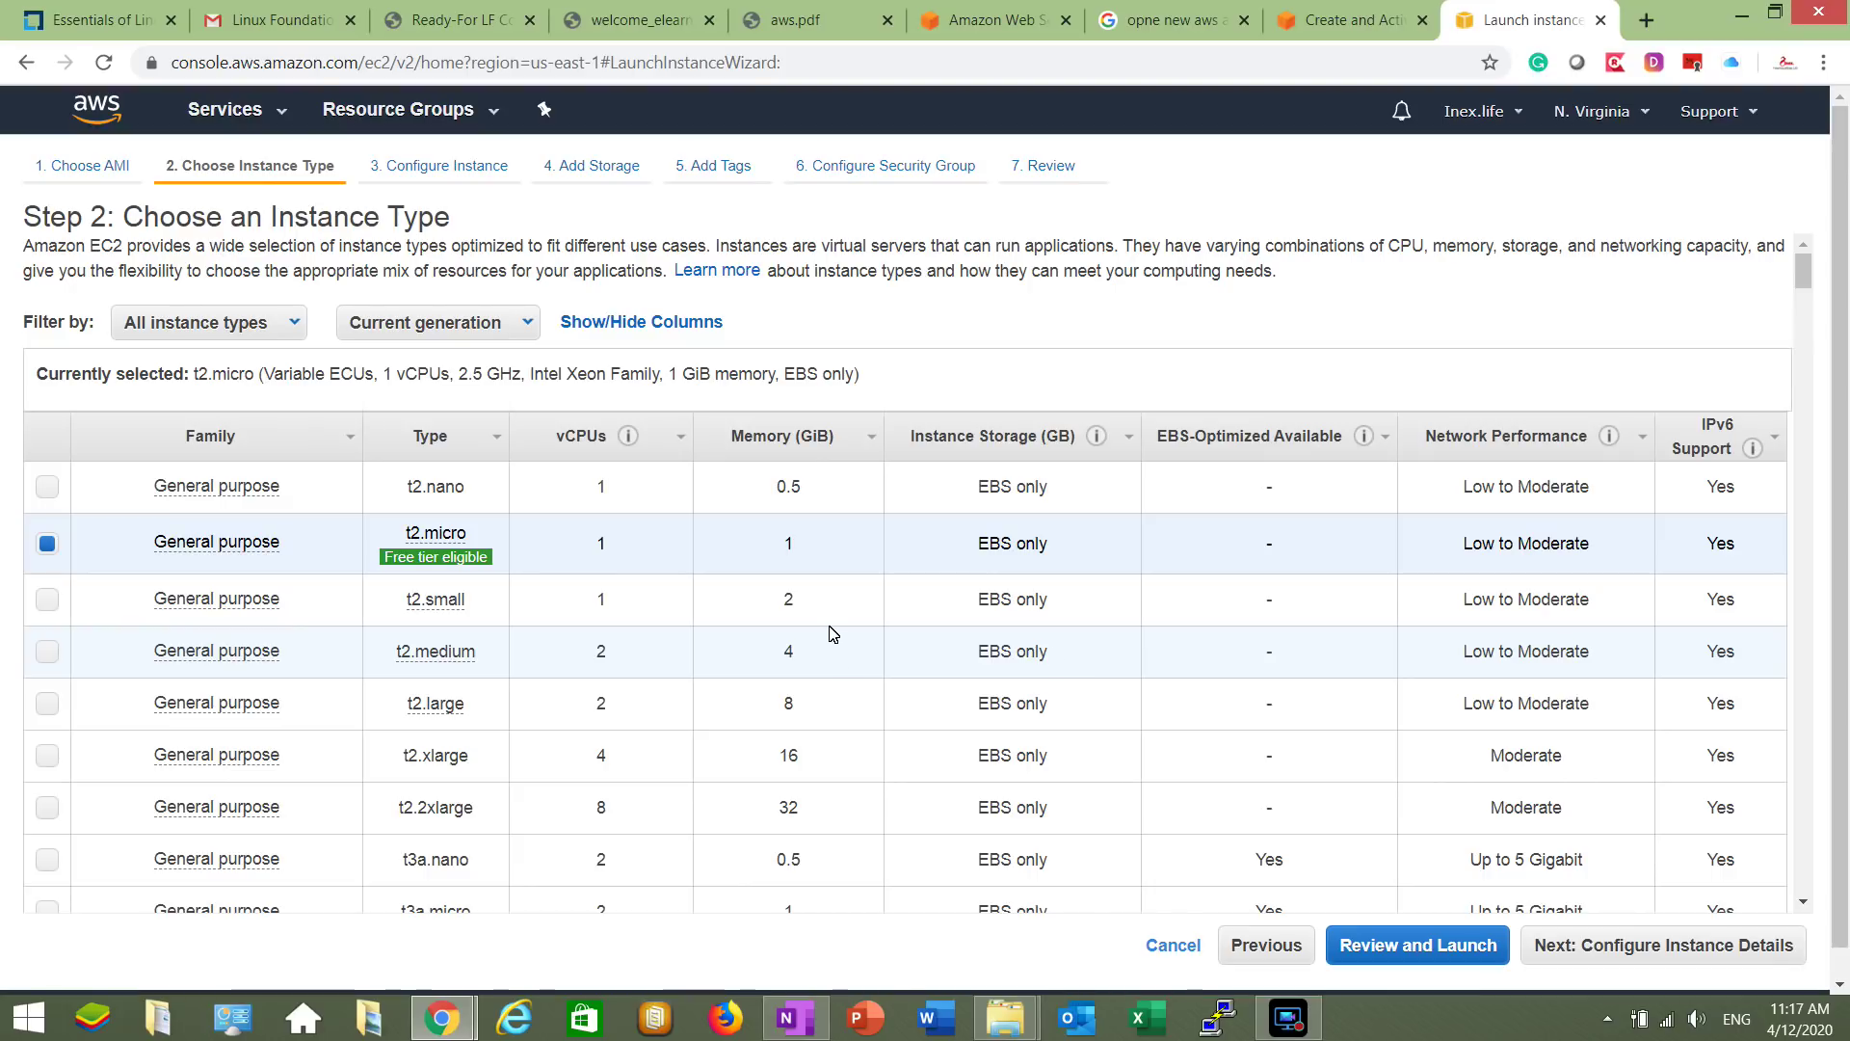
Check the free tier note for t2.micro, keep that instance type and proceed to configuring the instance details
mouse_move(416, 567)
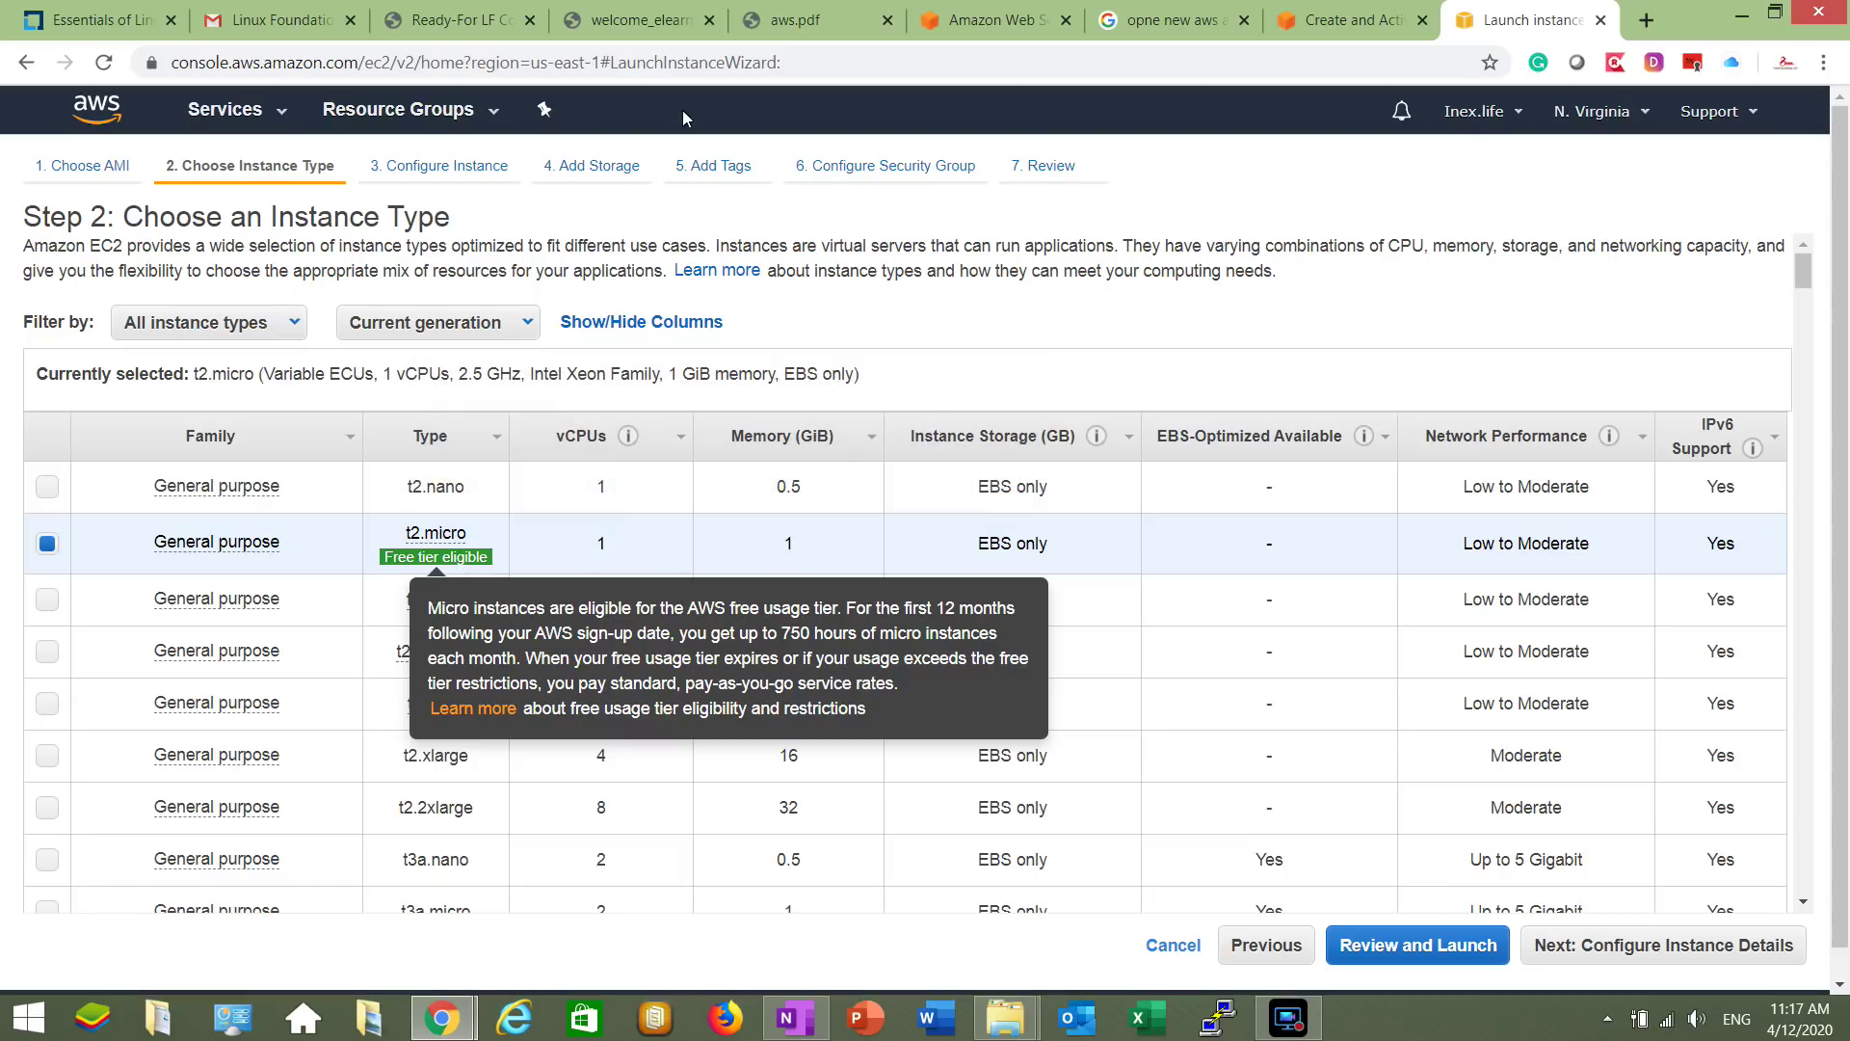
click(796, 20)
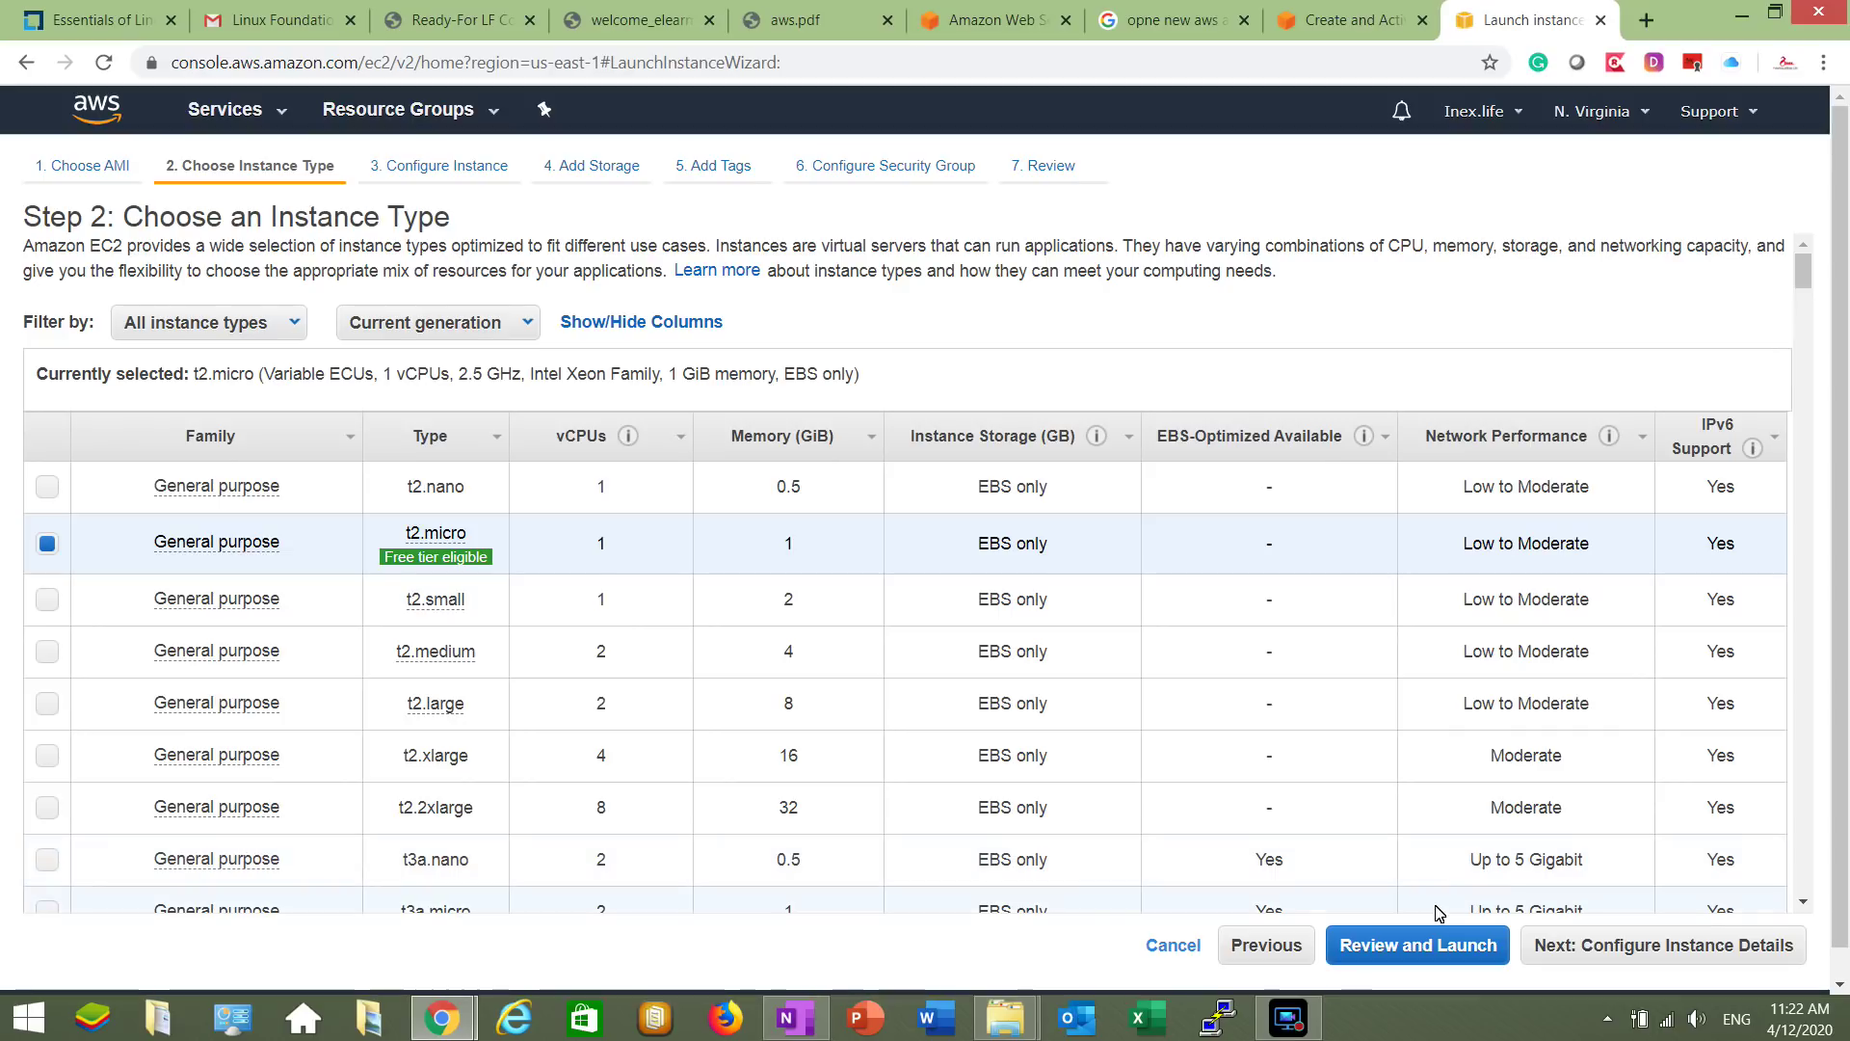
click(1581, 945)
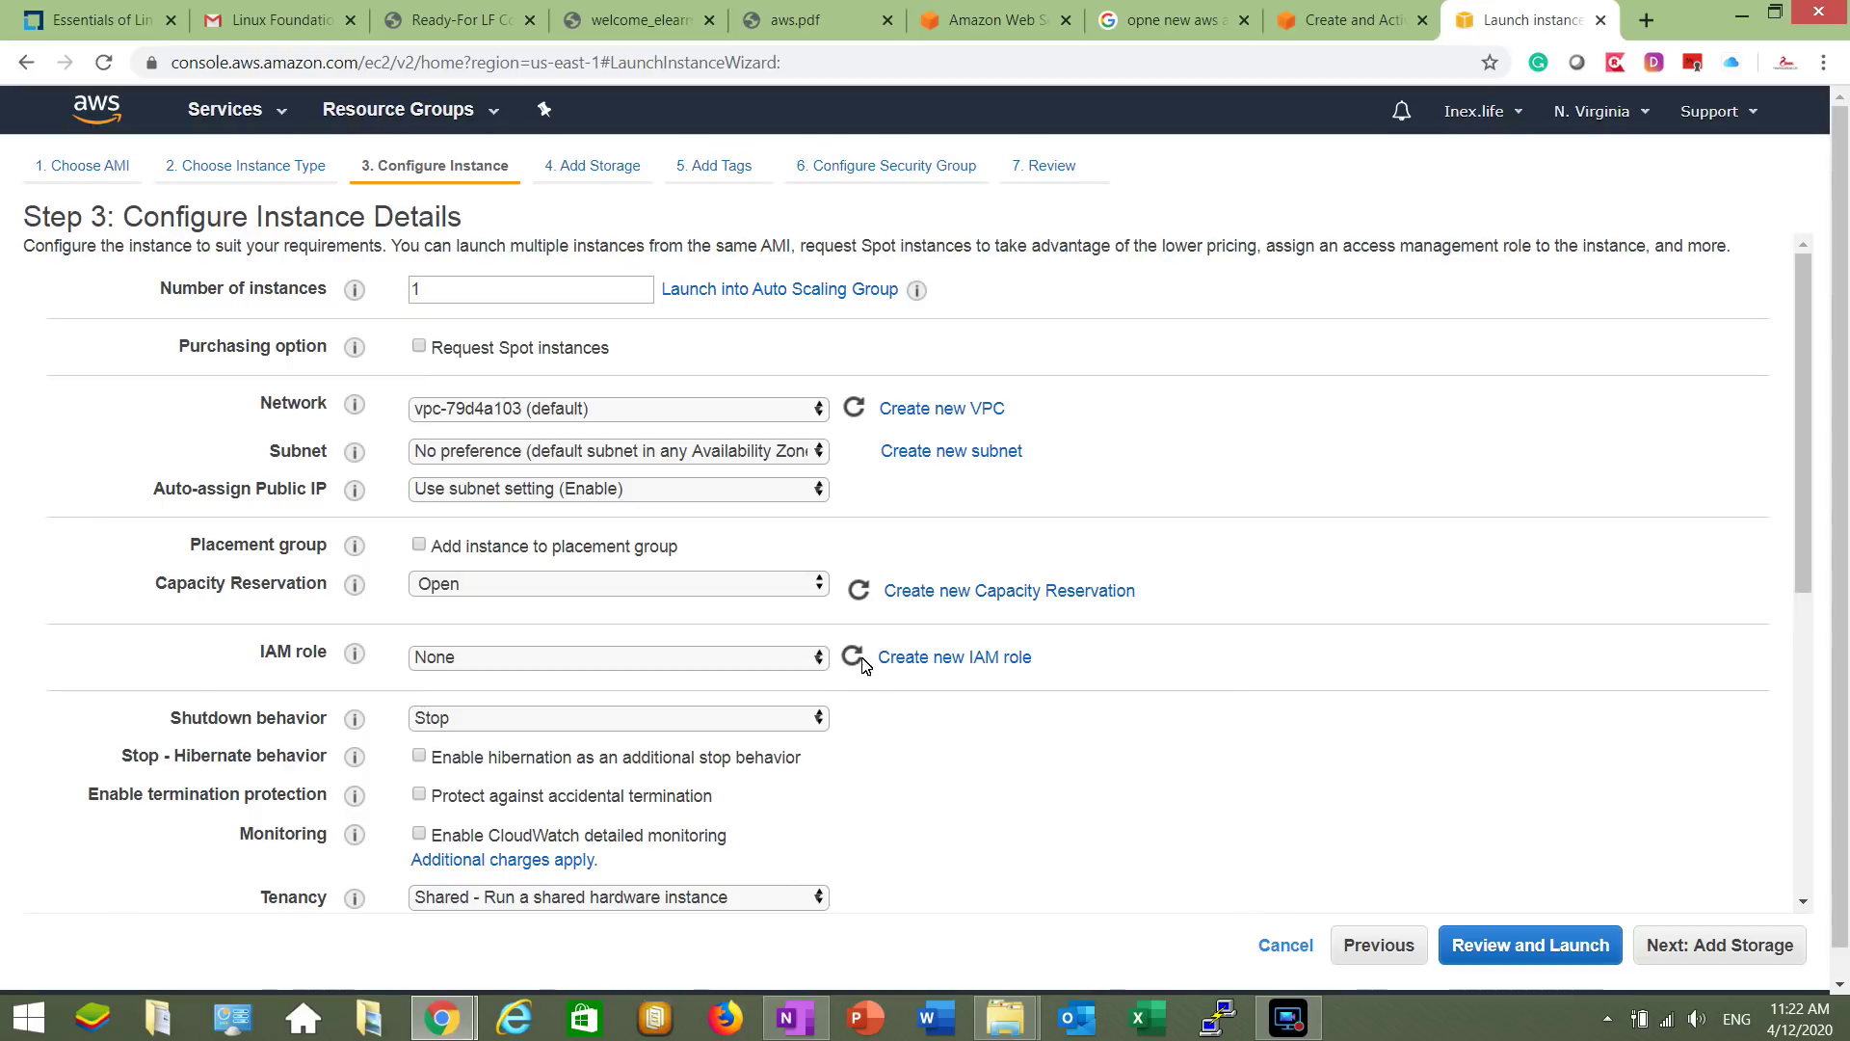
Review the instance details, keep the default settings and continue to adding storage
scroll(897, 665, down, 3)
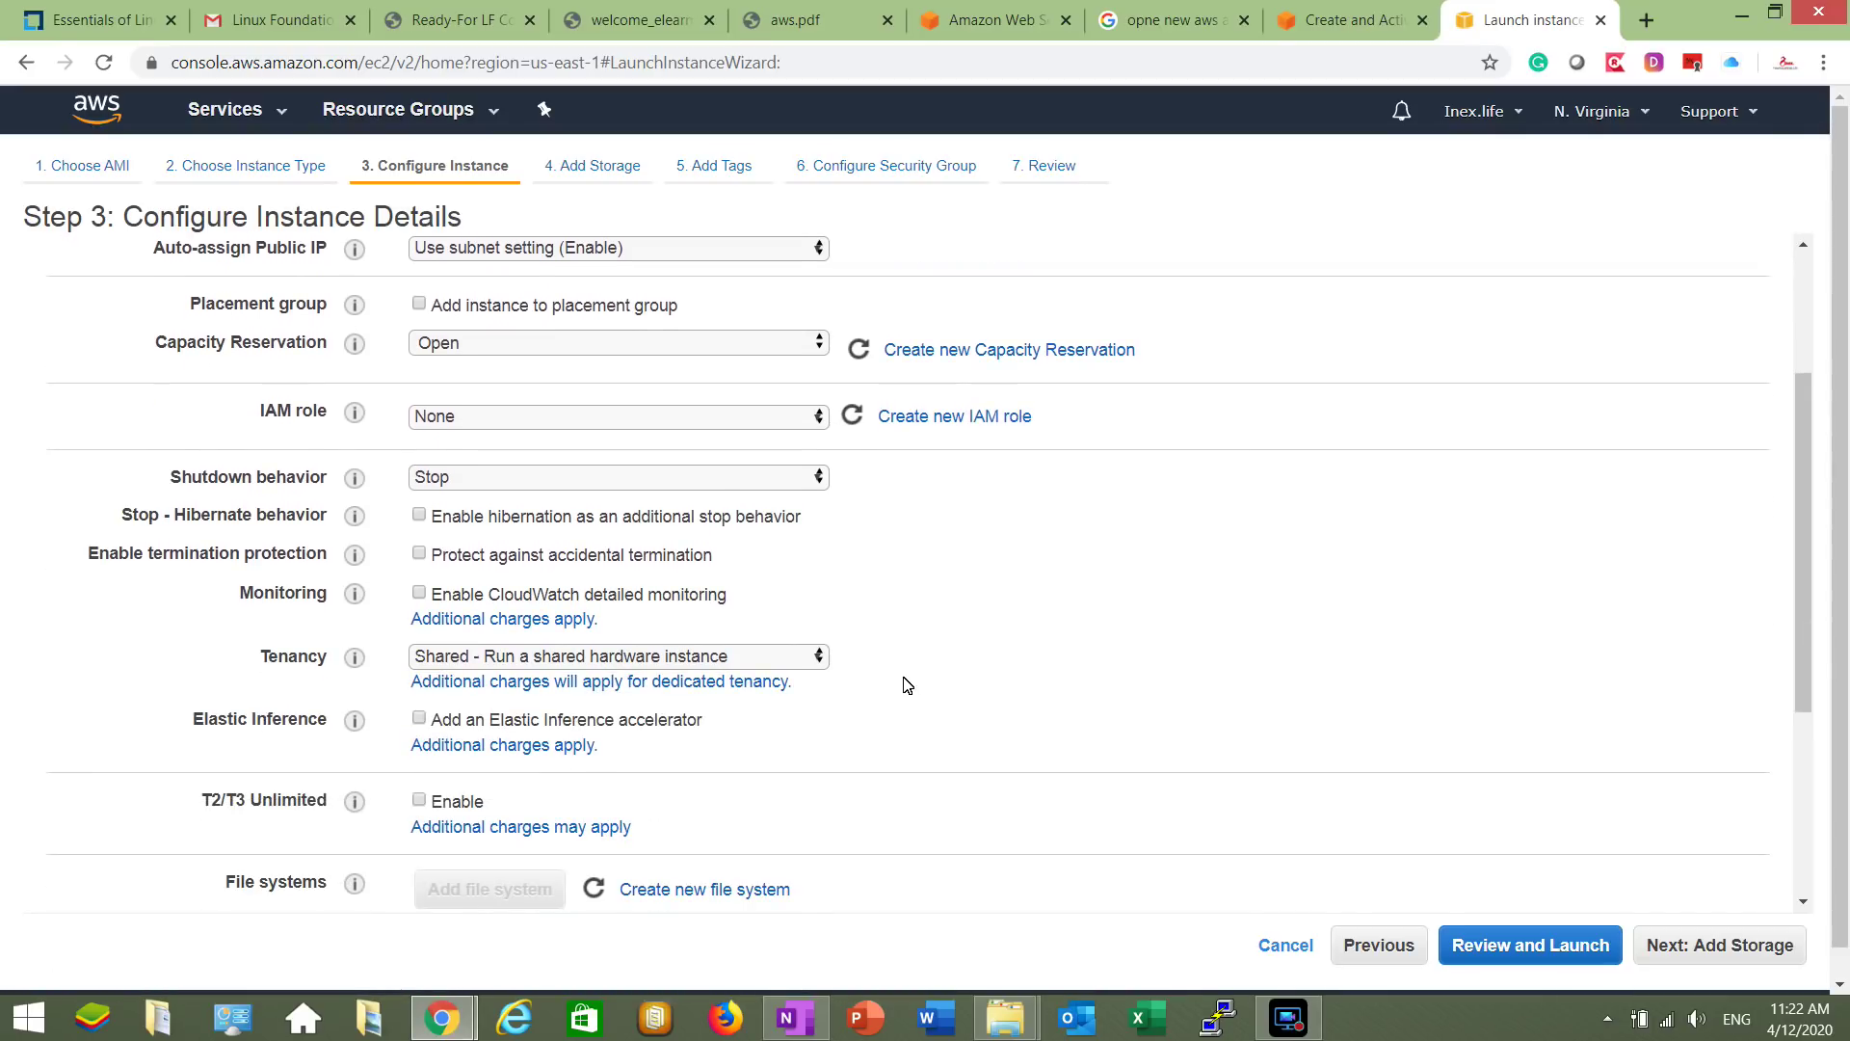
scroll(906, 684, down, 3)
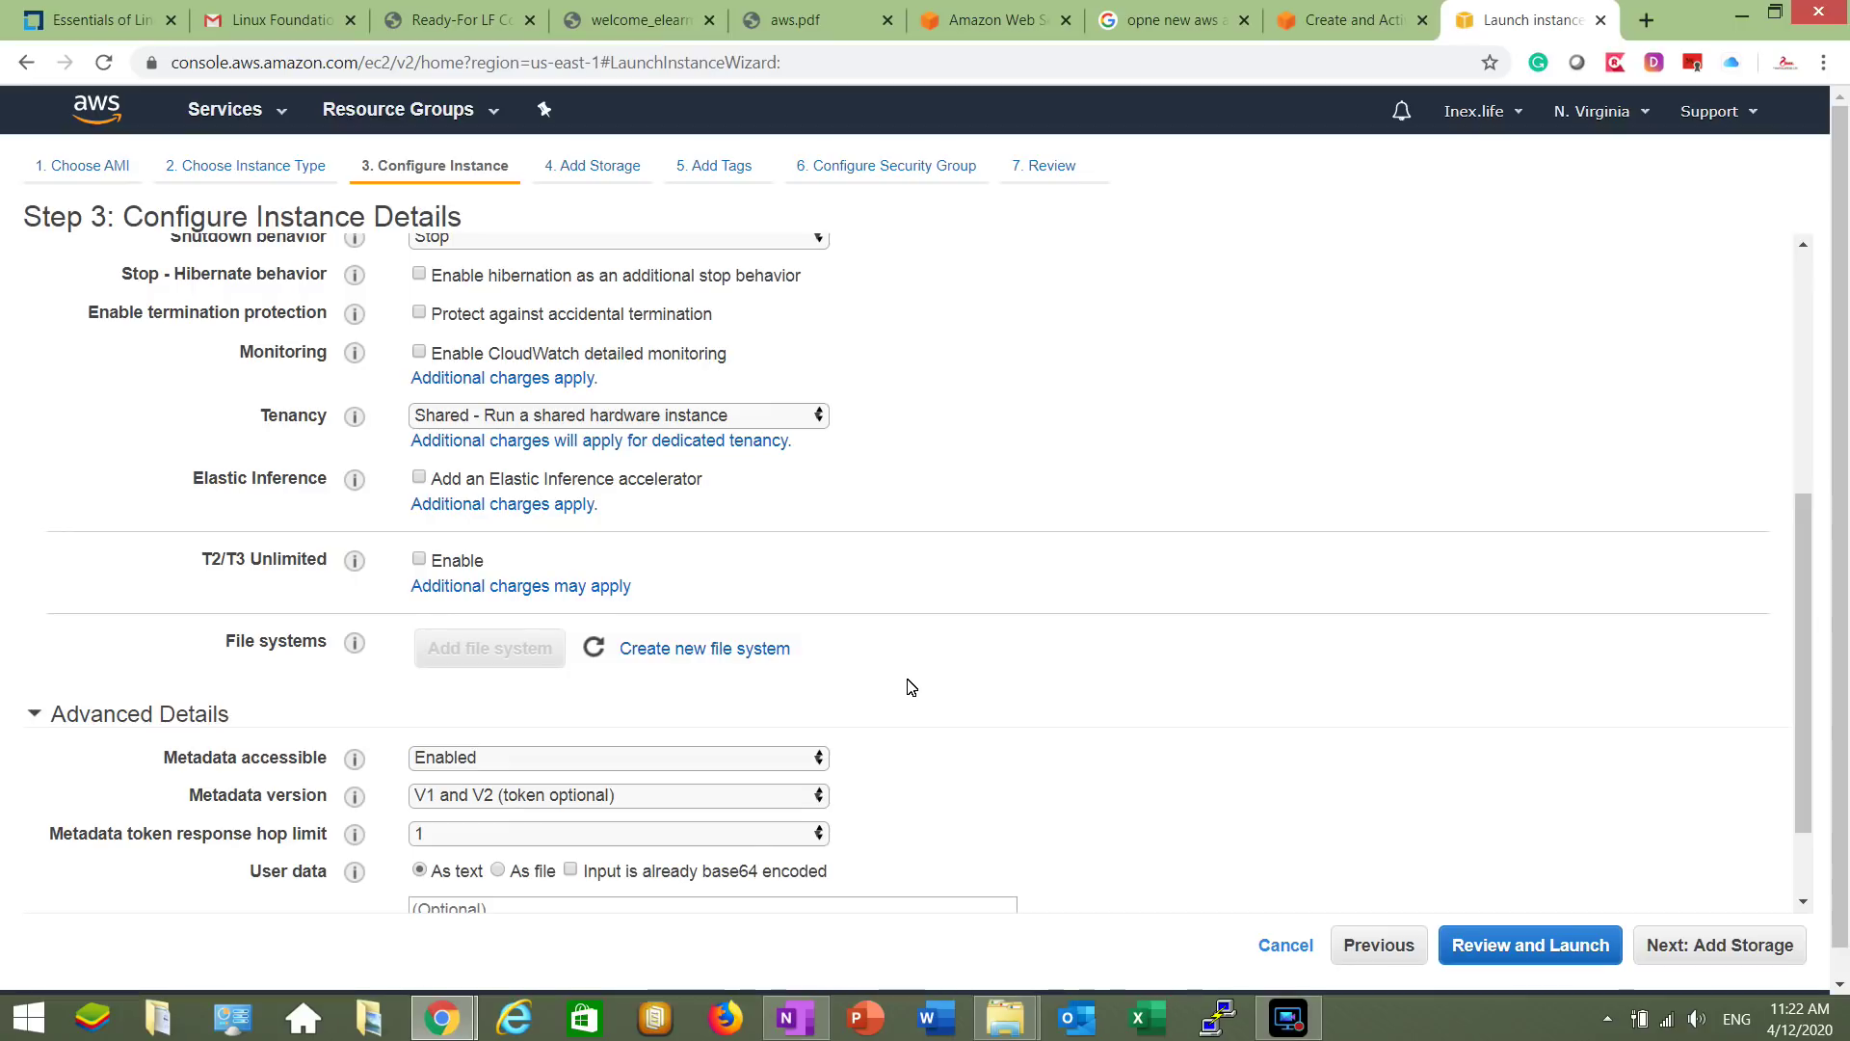
scroll(906, 690, down, 2)
scroll(910, 694, up, 4)
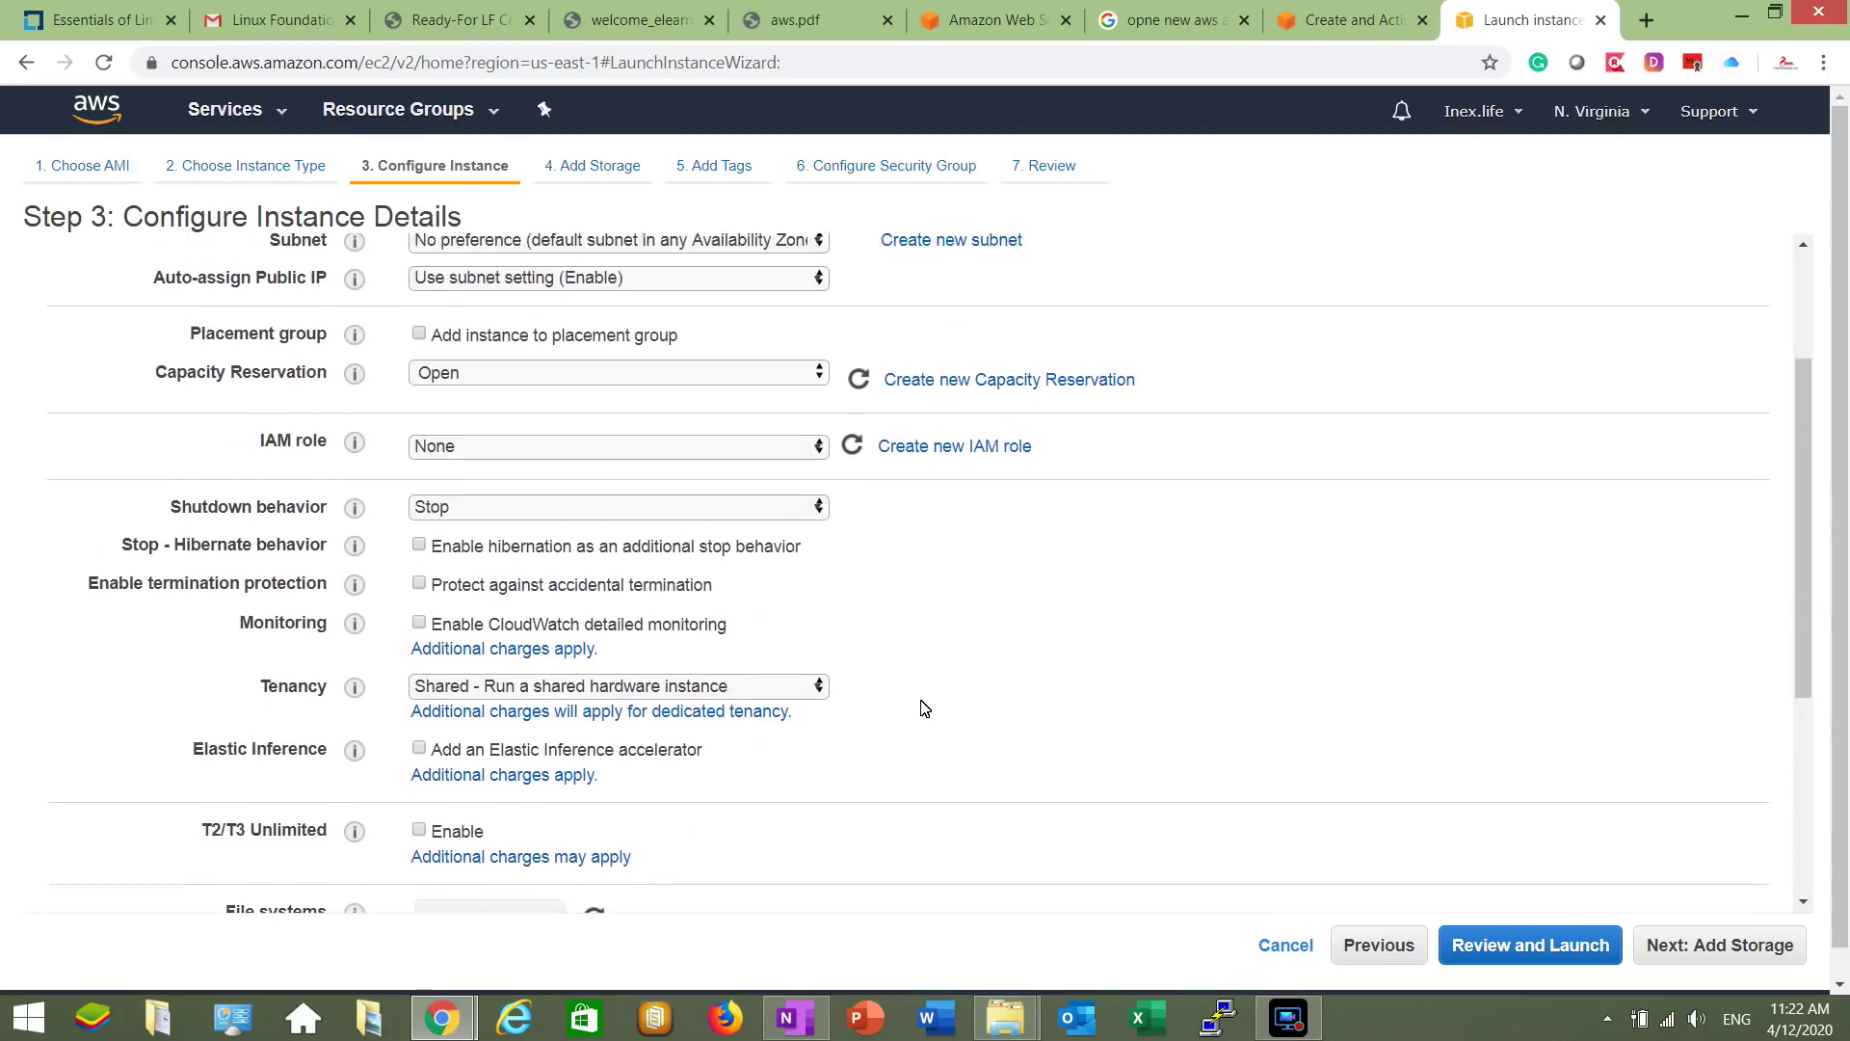
scroll(923, 709, up, 2)
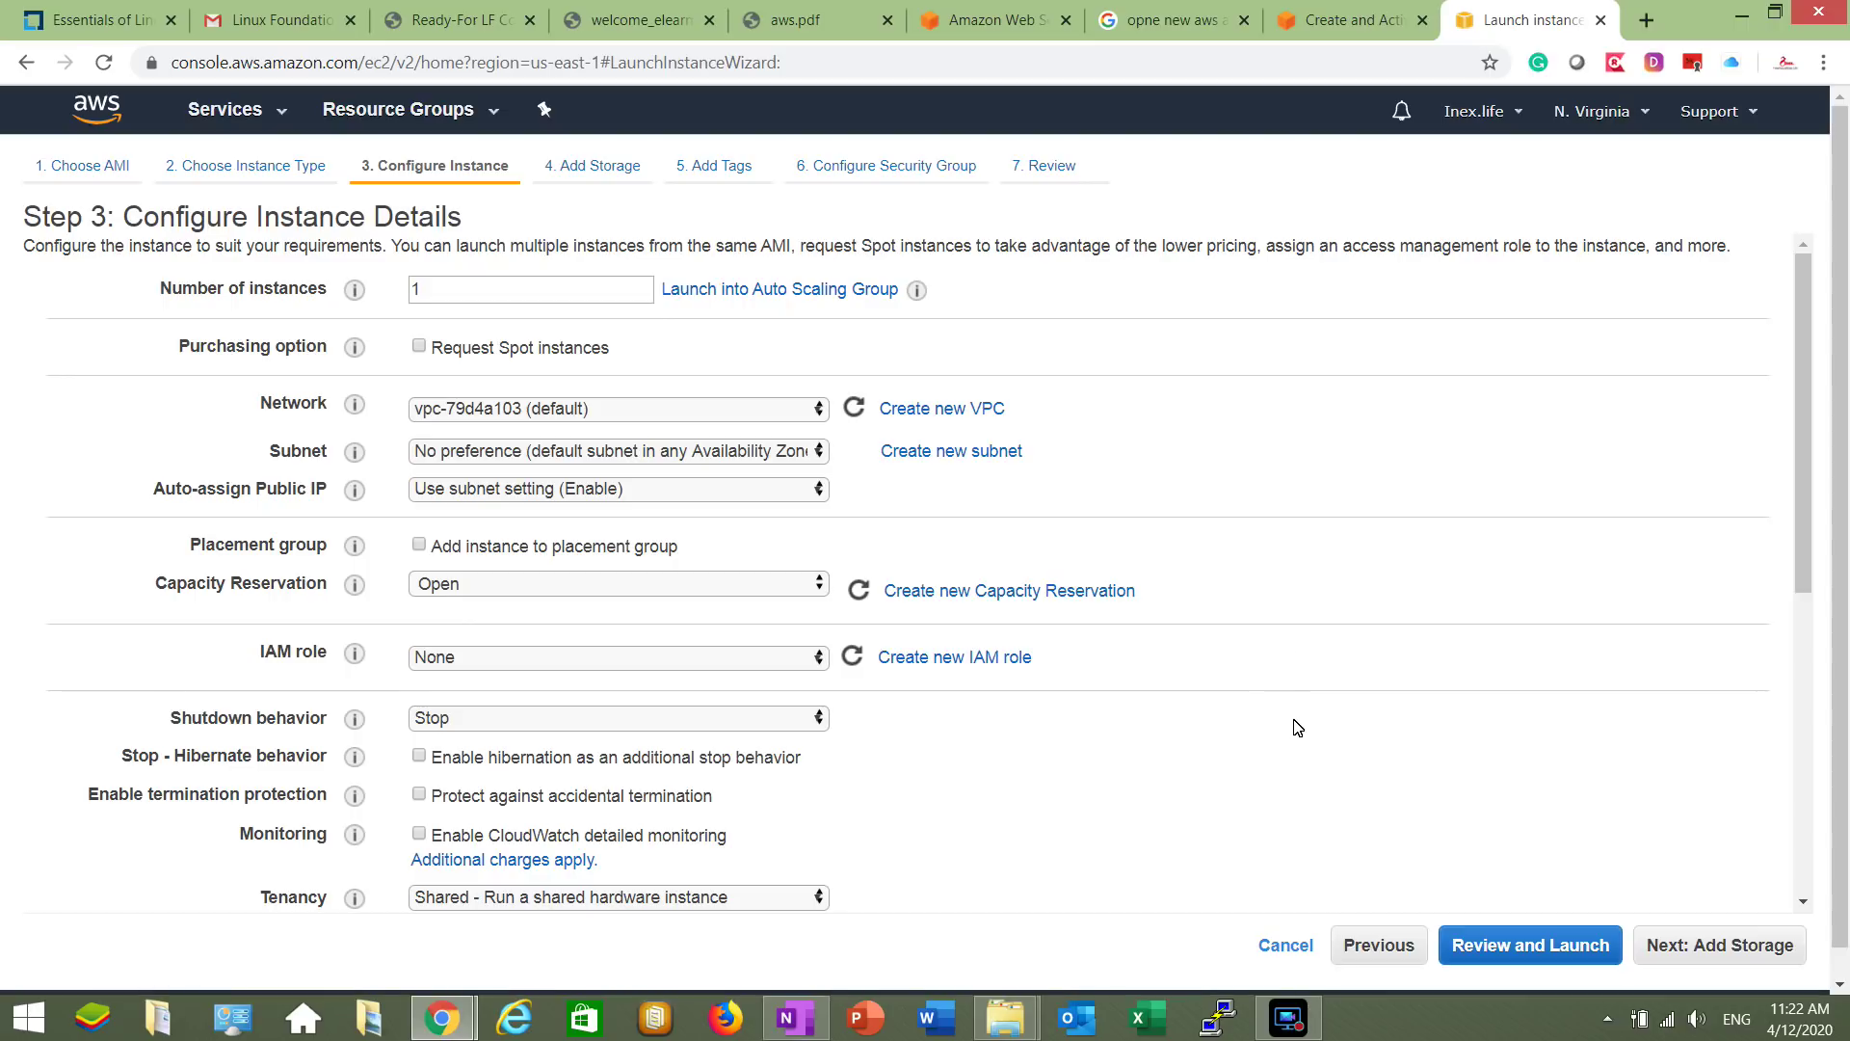
scroll(1407, 781, down, 2)
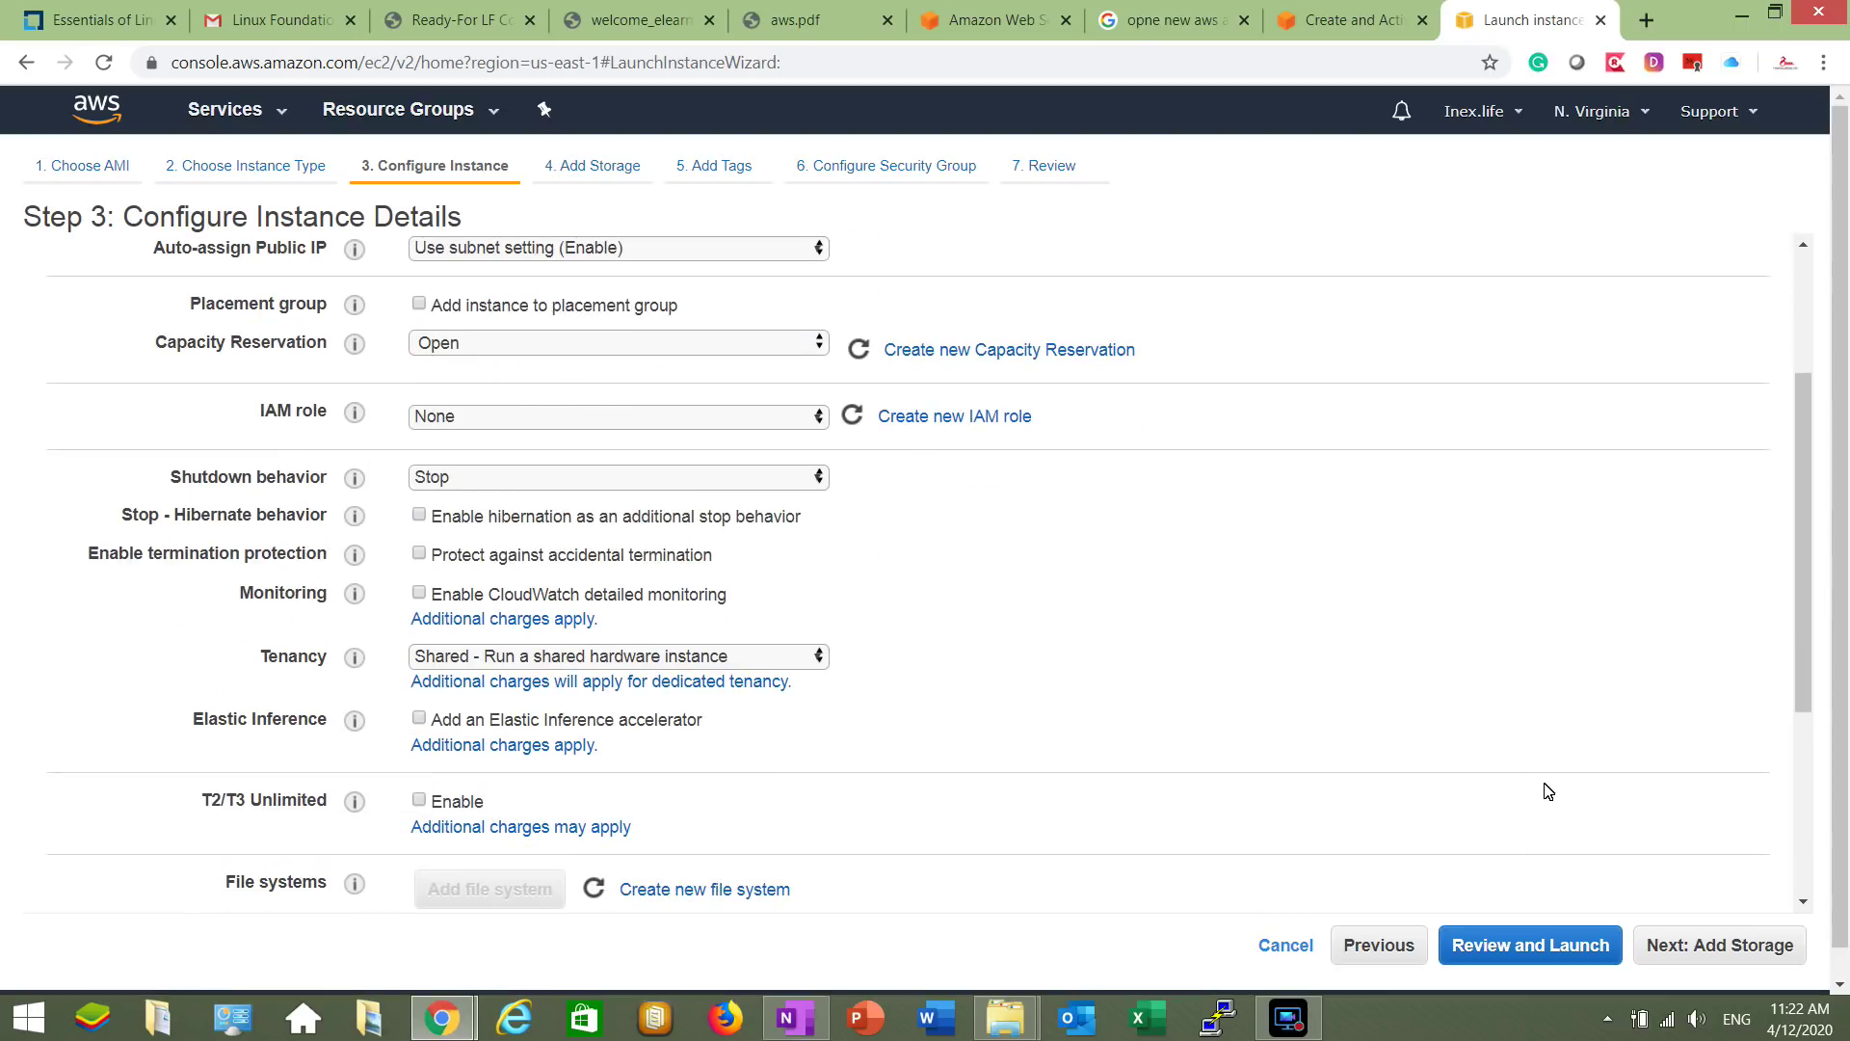
click(1704, 958)
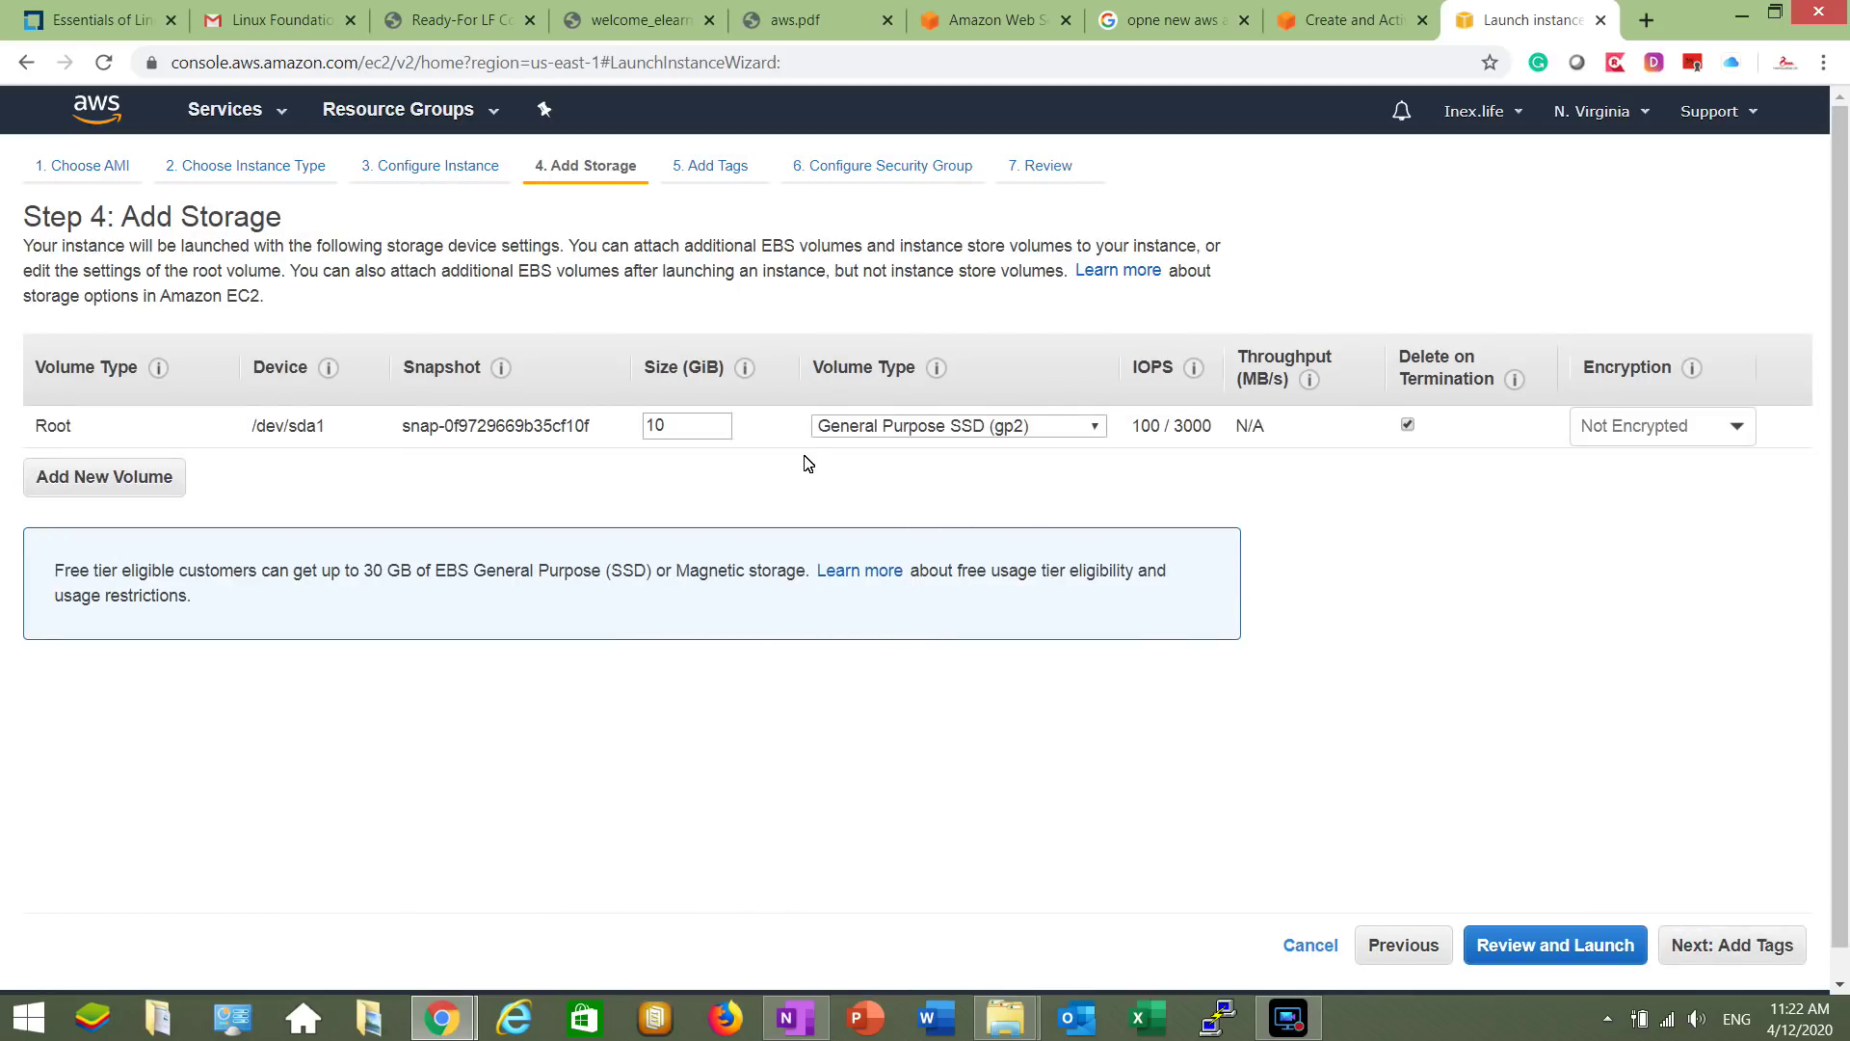
Set the root volume's size to 30 GiB, then check the volume type options and the free tier storage note
double_click(677, 426)
text(30)
click(1041, 437)
click(1044, 426)
drag(197, 575, 466, 604)
click(467, 609)
Set the root volume's size to 20 GiB and review the instance launch summary down to its storage section
drag(672, 427, 564, 430)
text(20)
click(1556, 945)
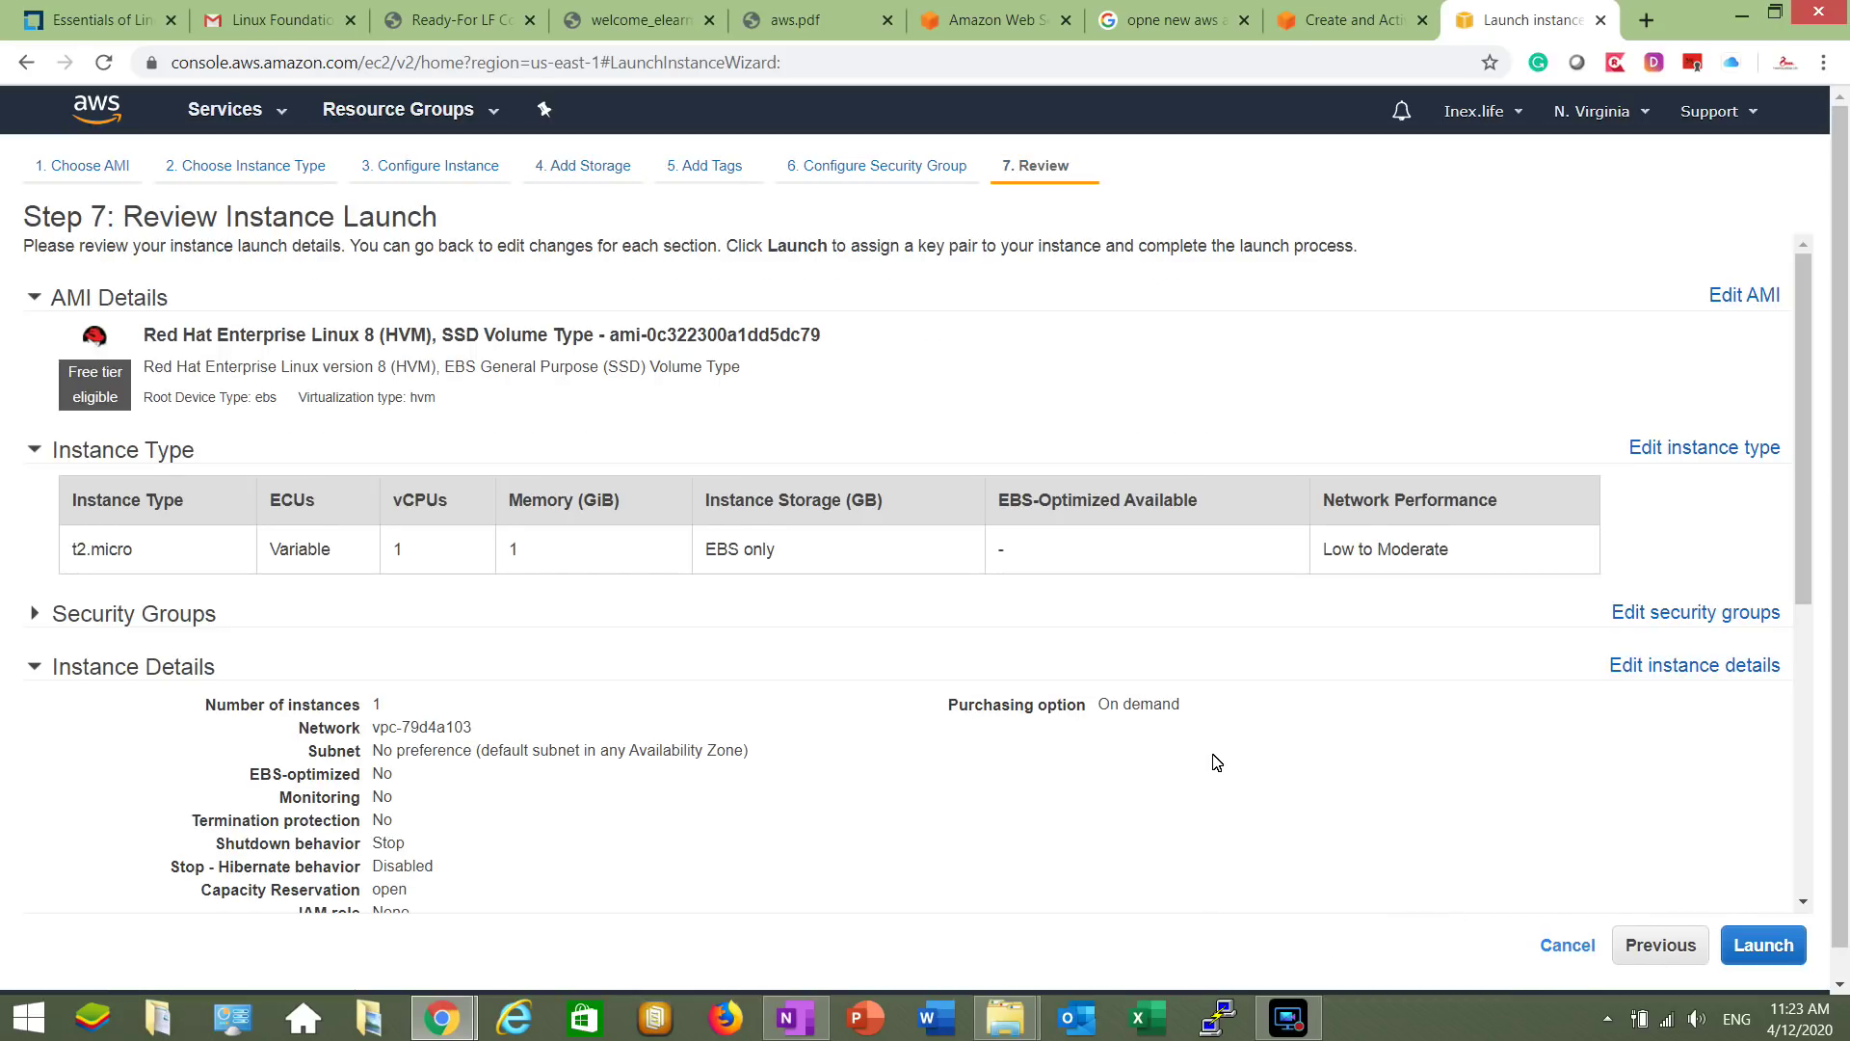
scroll(1216, 762, down, 6)
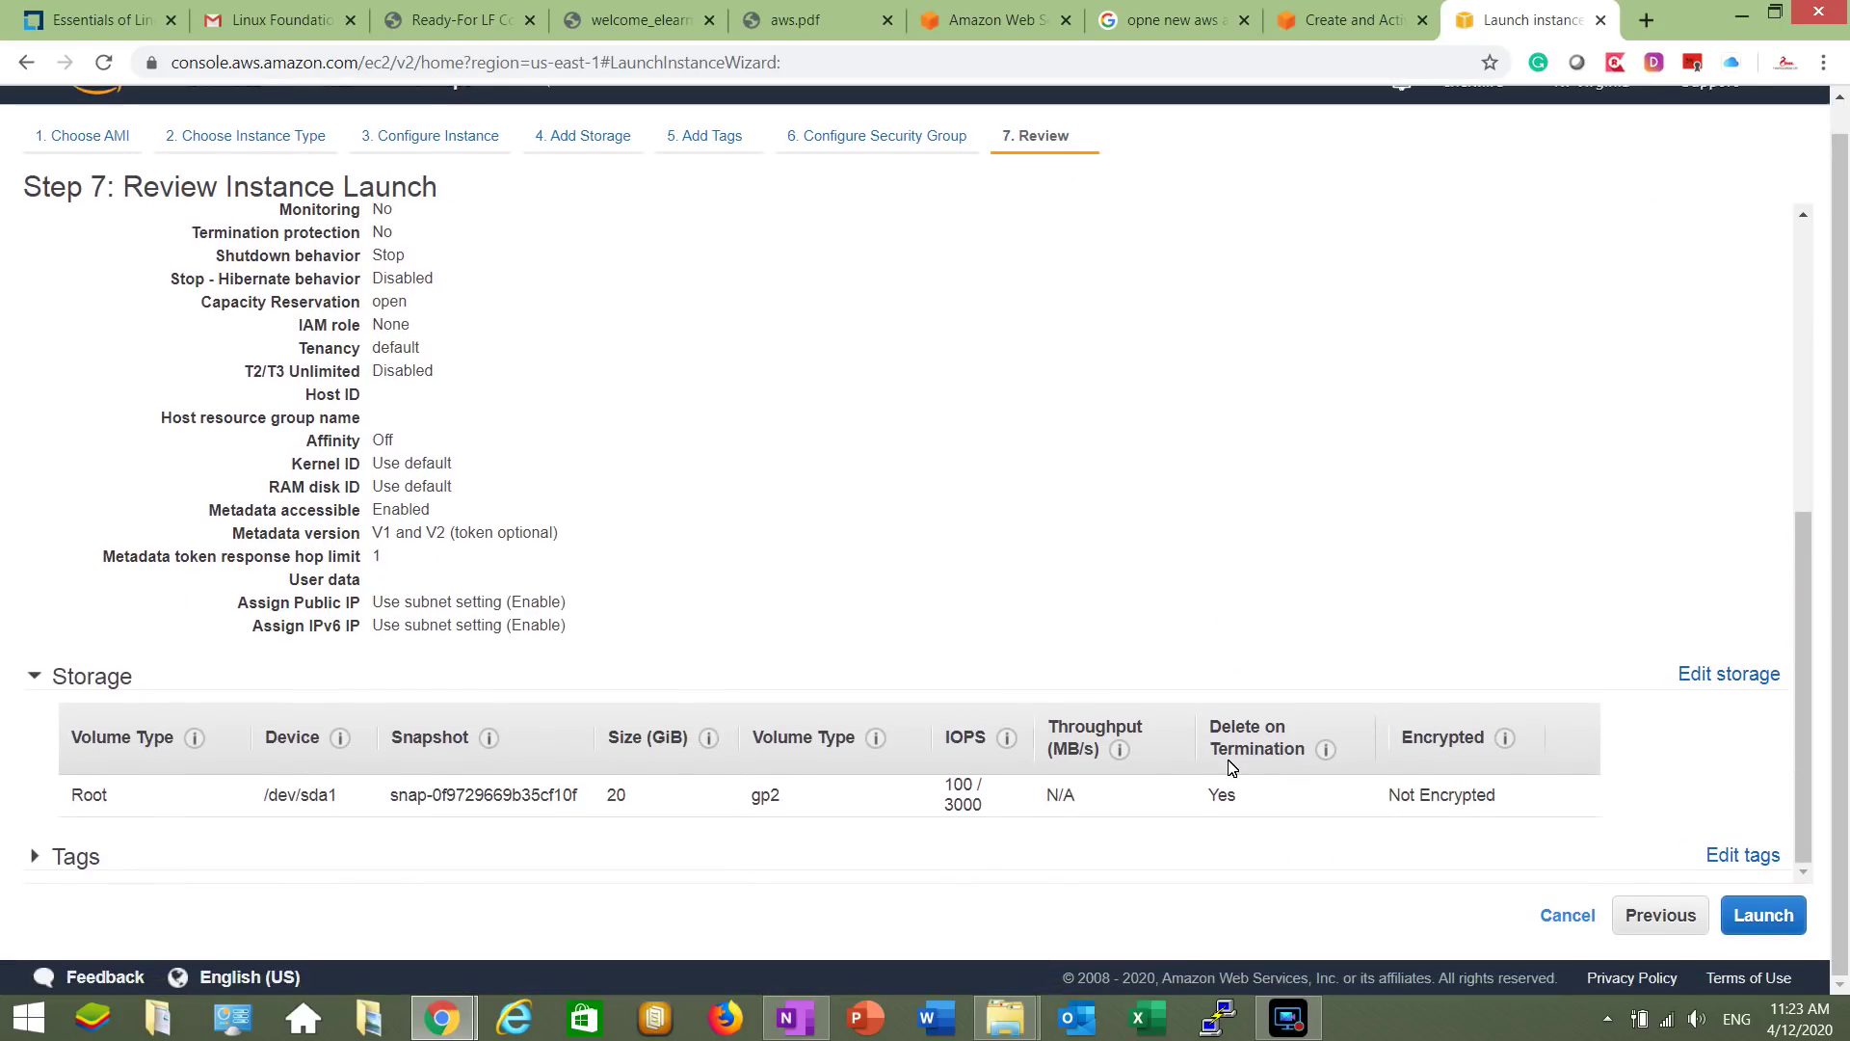
Proceed to launch from the review page, create a new key pair named Play_key and download its private key file
scroll(1205, 806, up, 8)
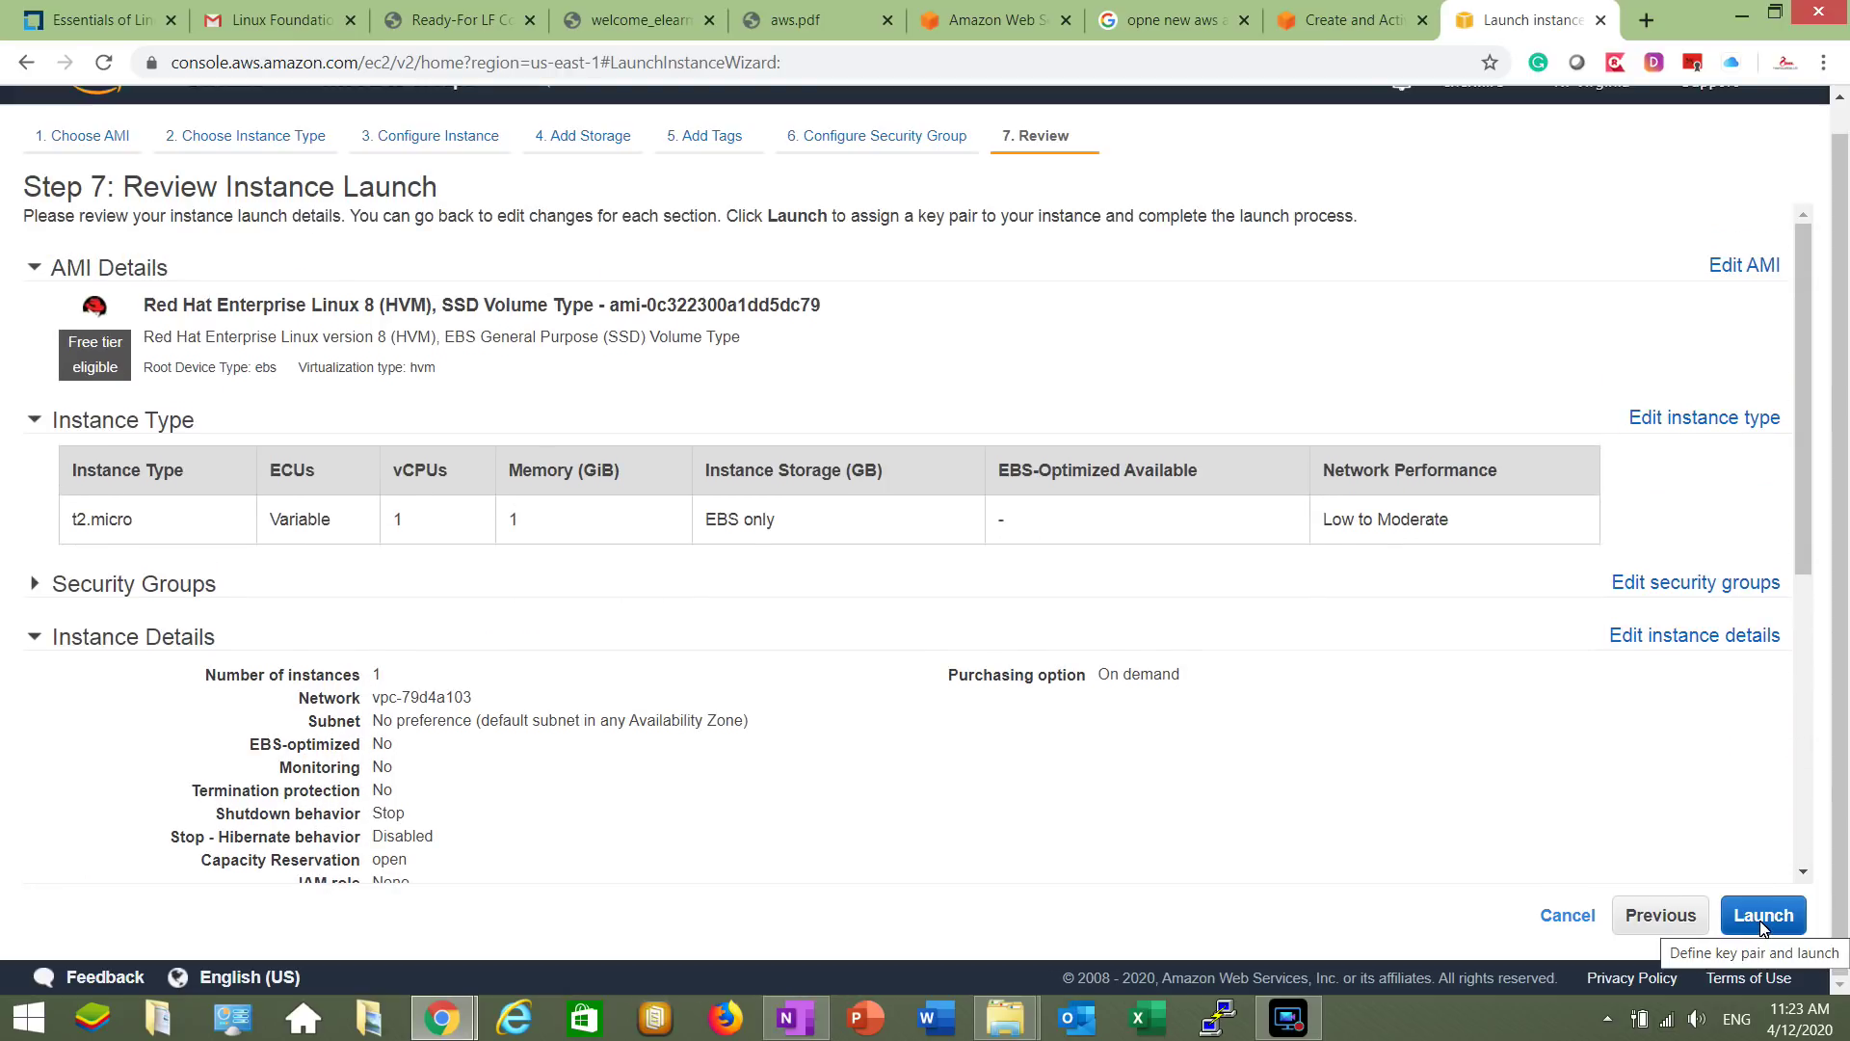
click(1762, 919)
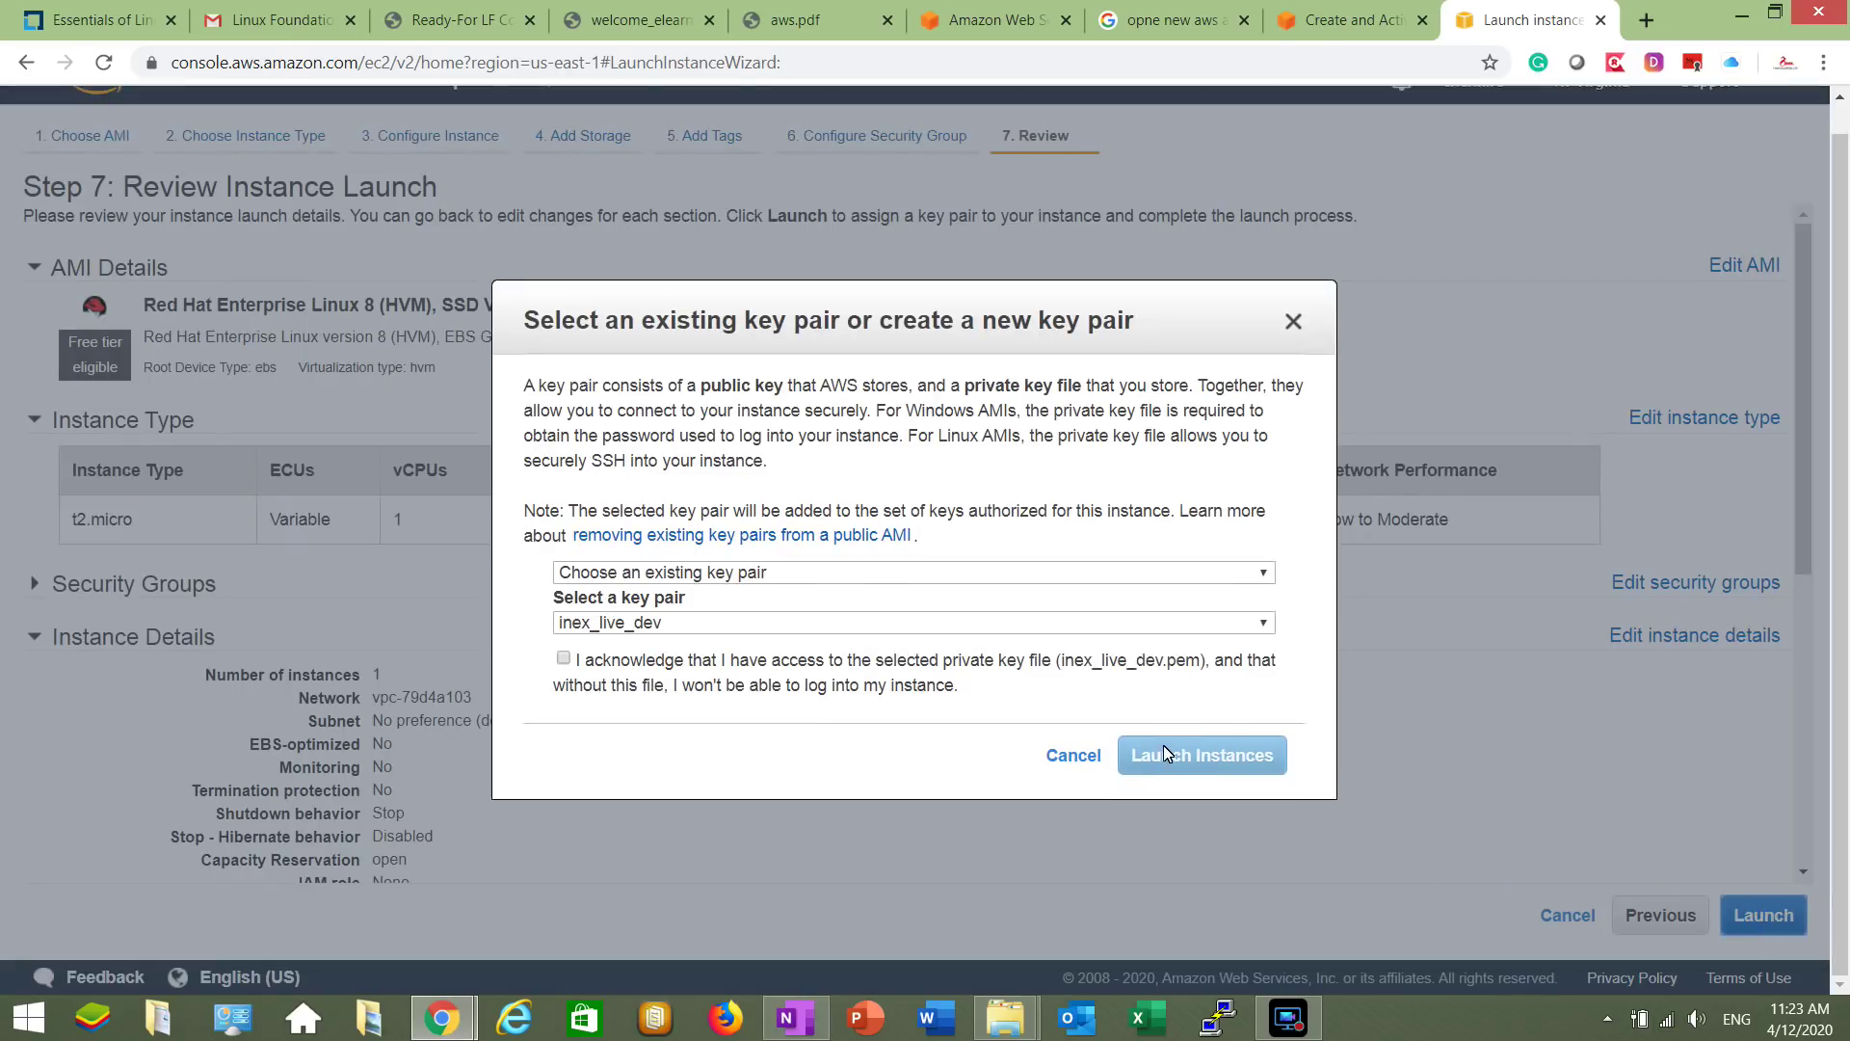
click(1035, 579)
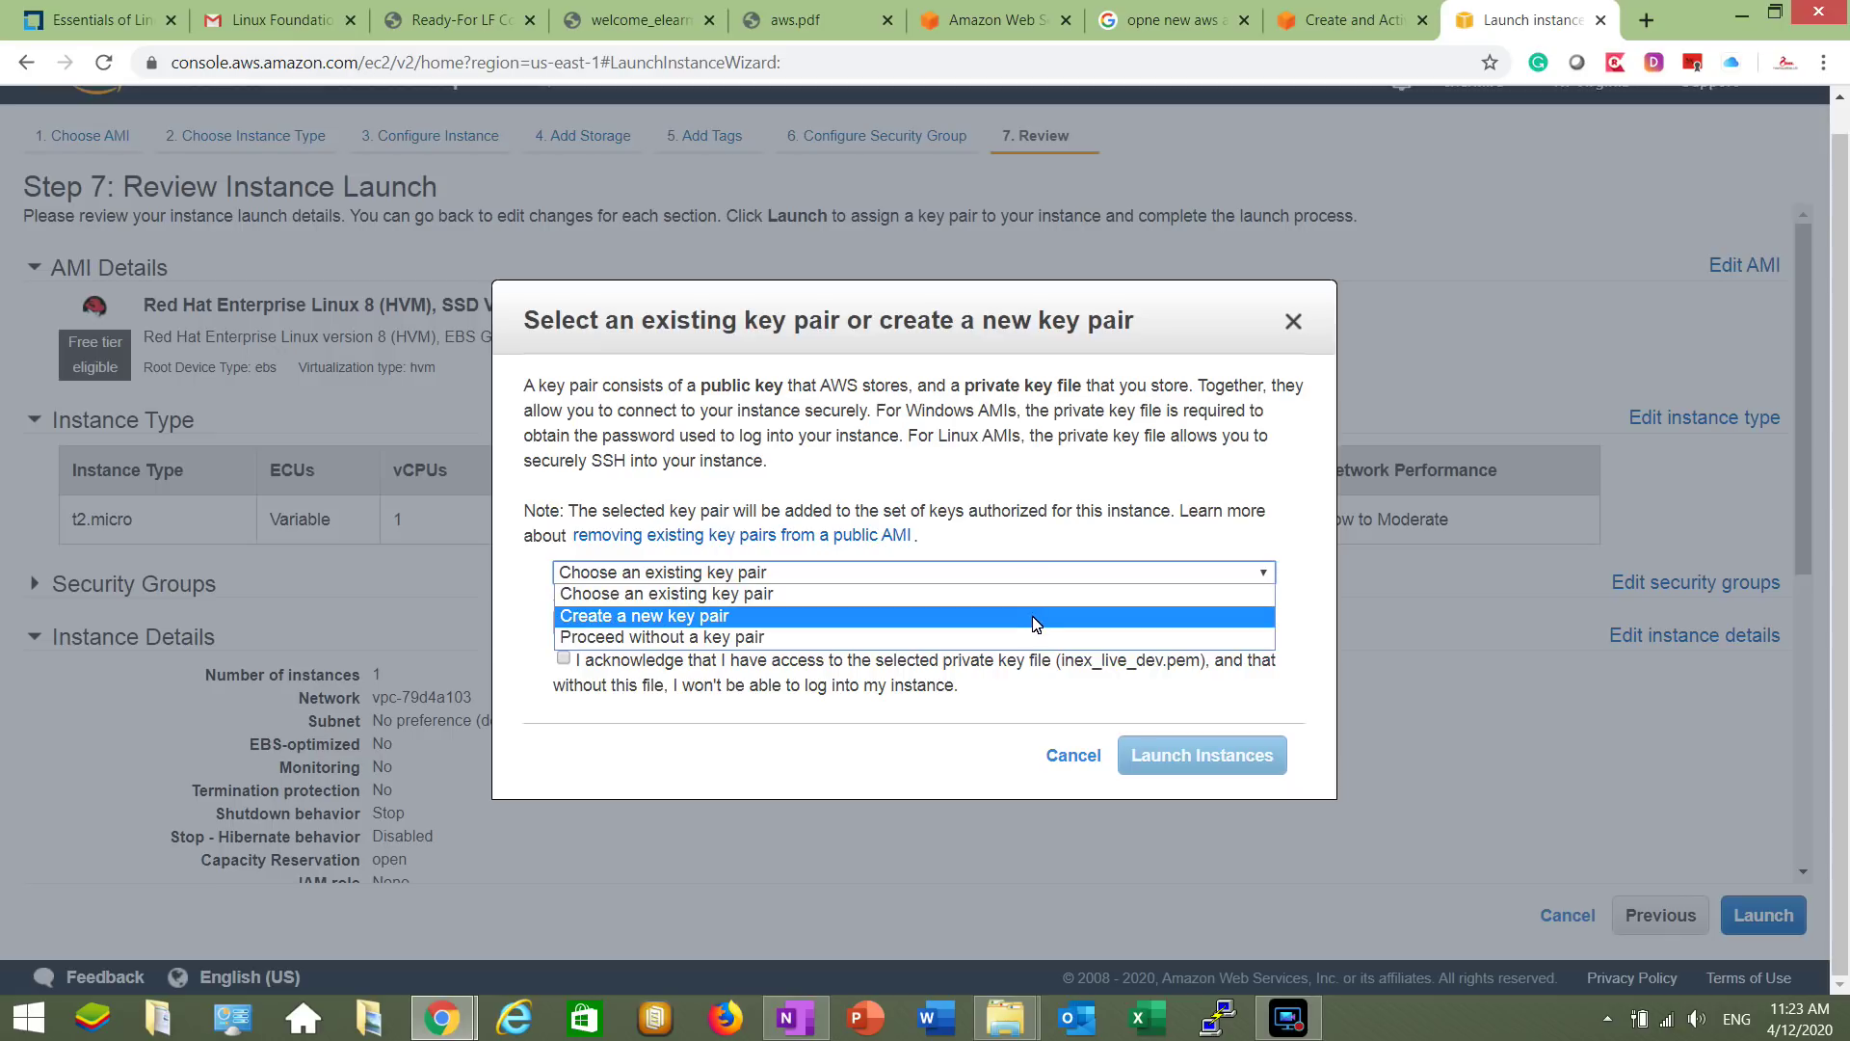
click(1035, 617)
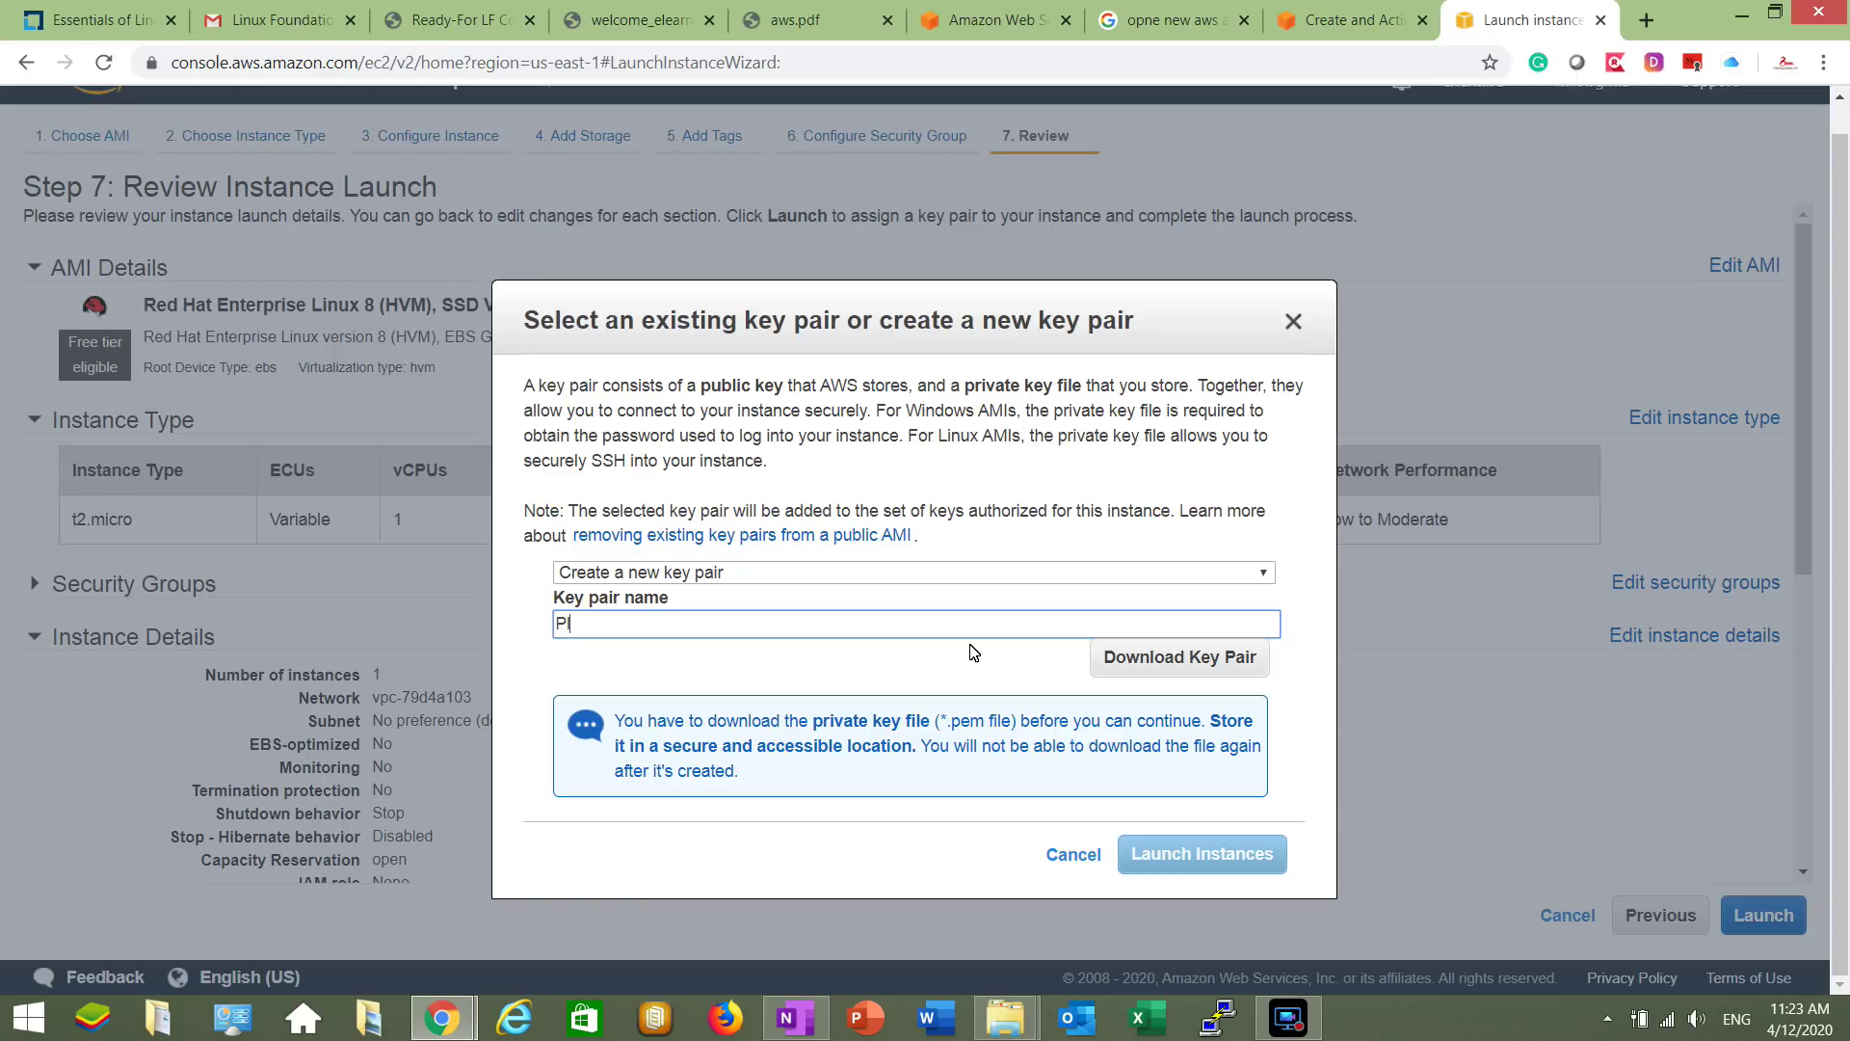
text(key)
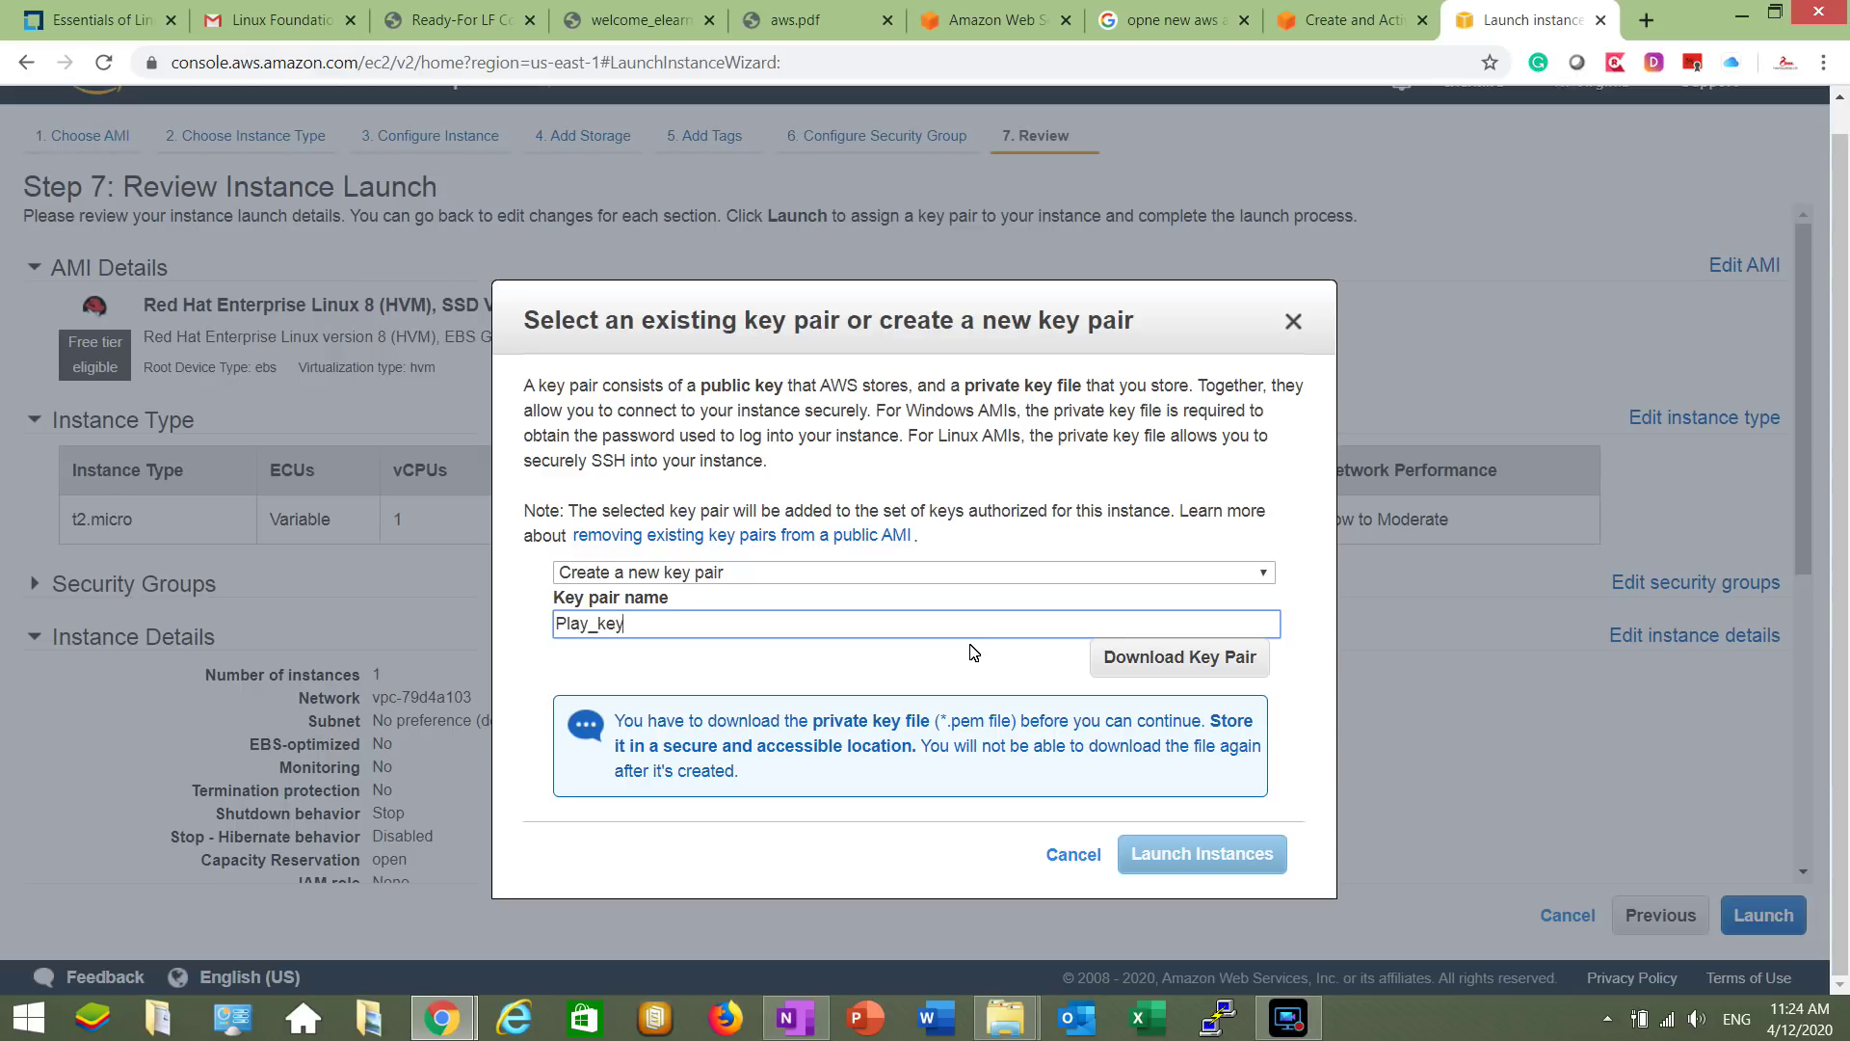
click(1140, 668)
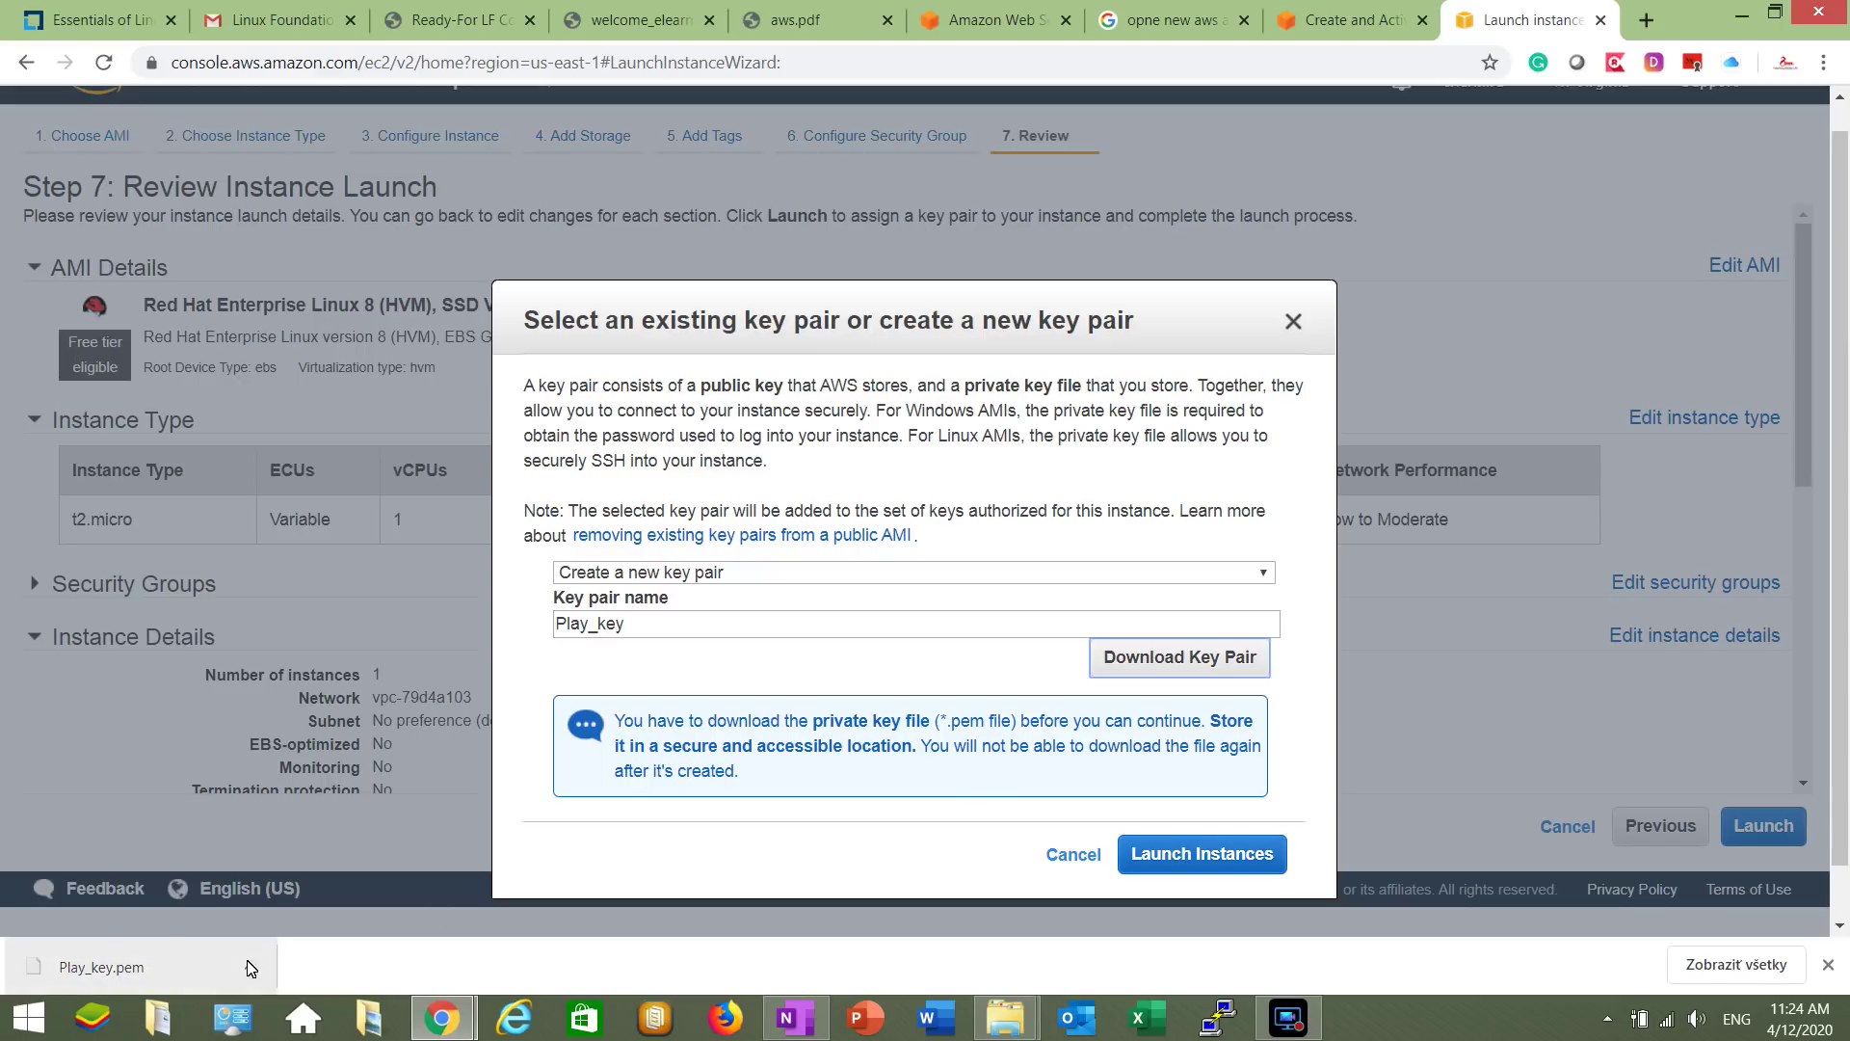
Launch the instance with the new key pair and open the list of EC2 instances
click(1213, 866)
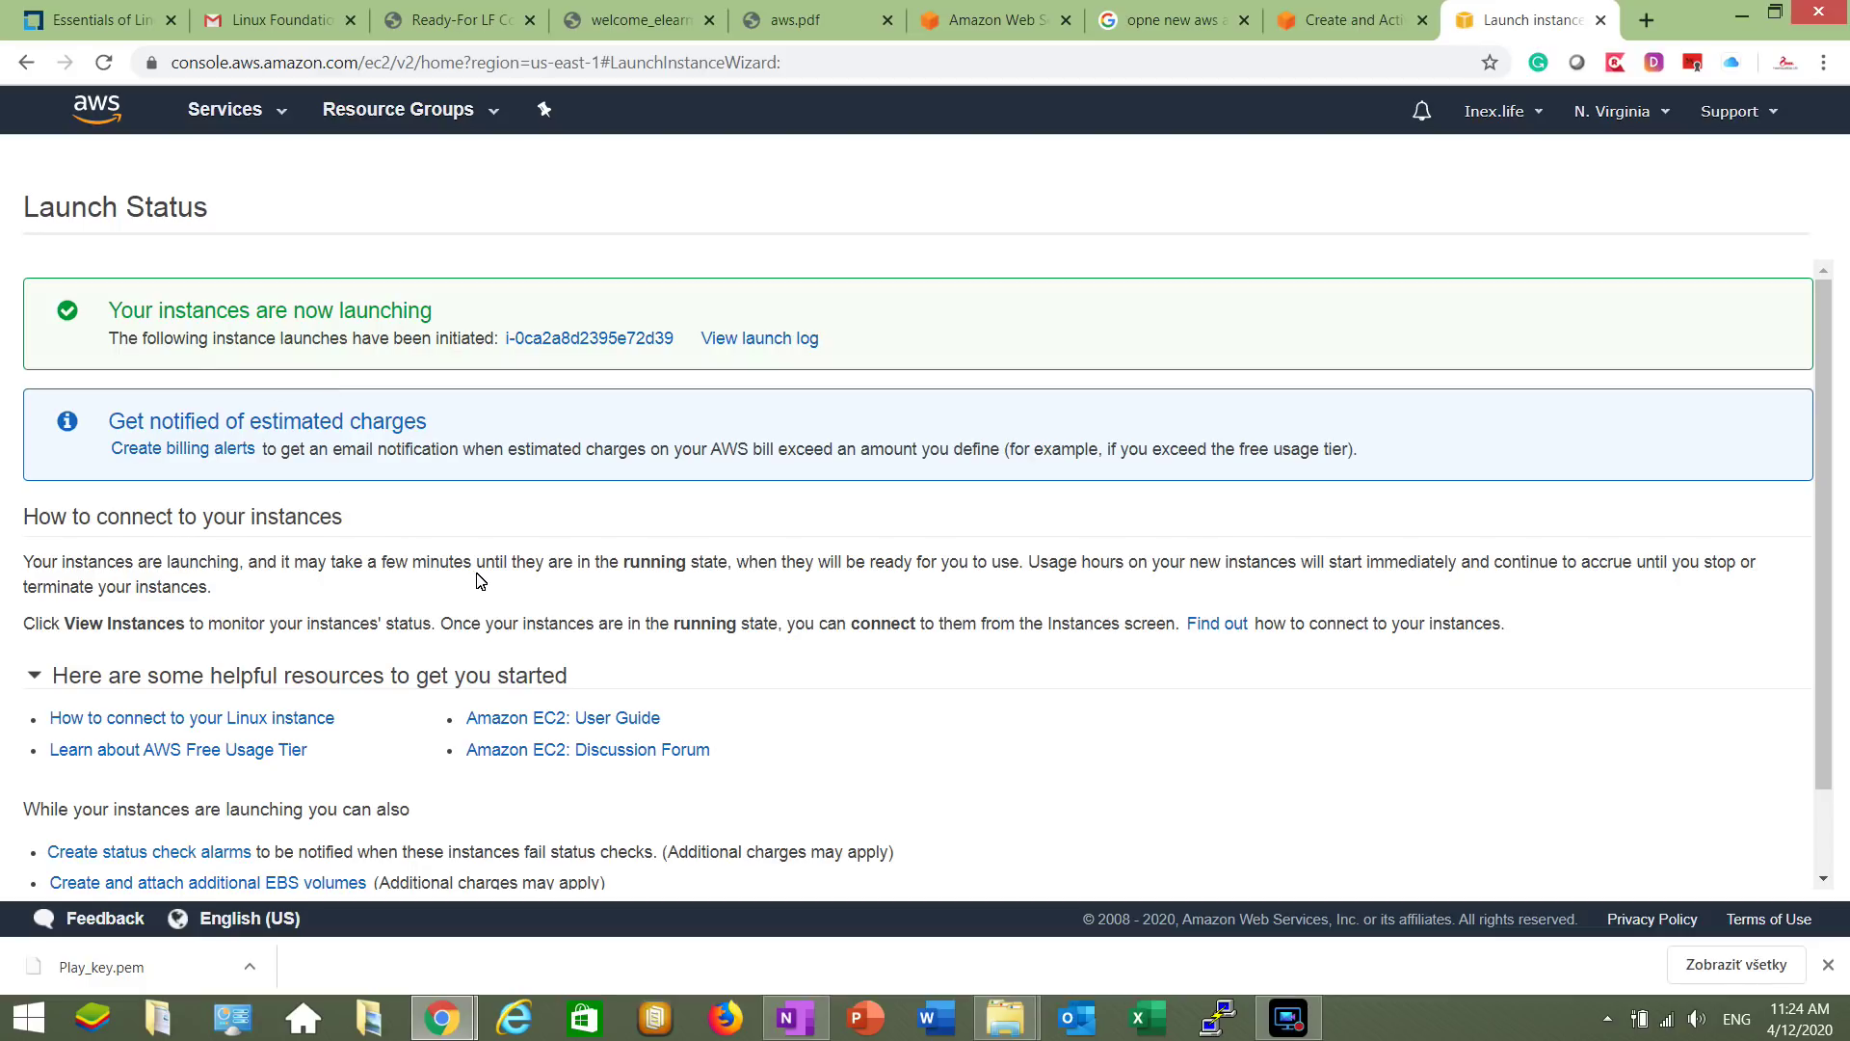
scroll(681, 607, down, 1)
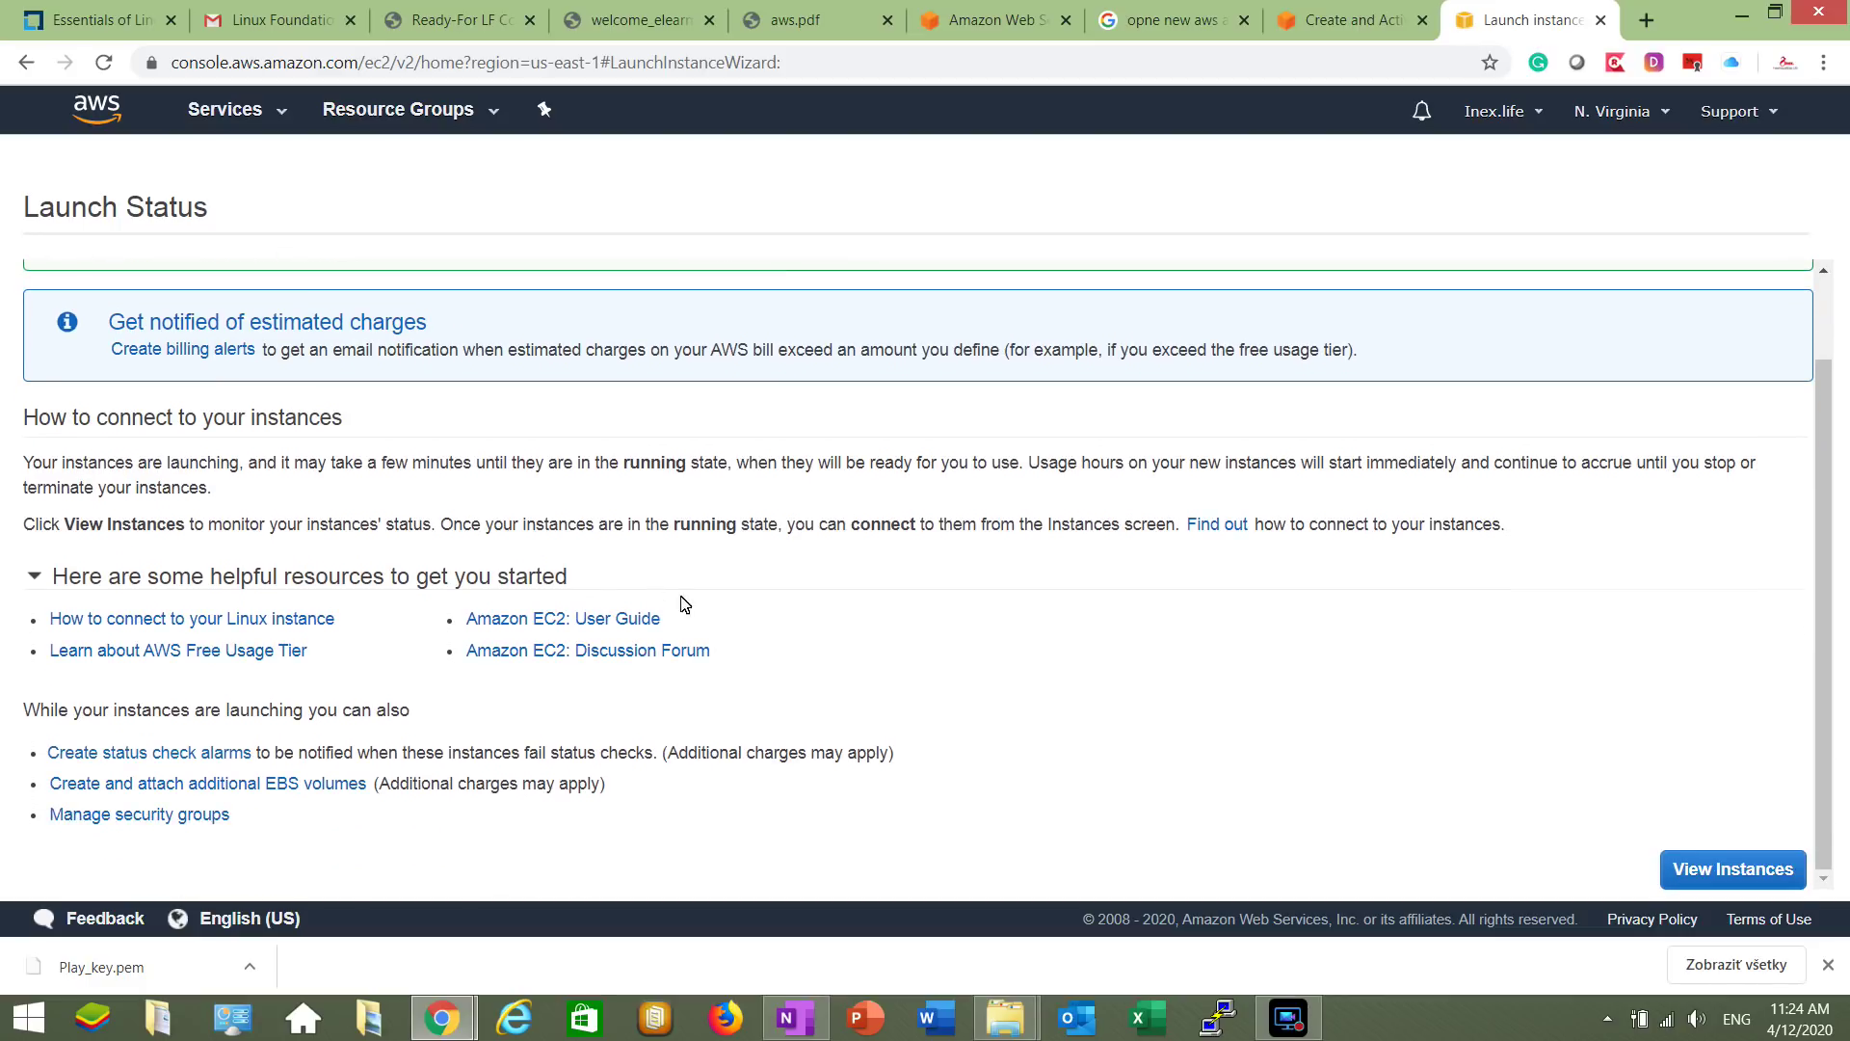
click(1783, 877)
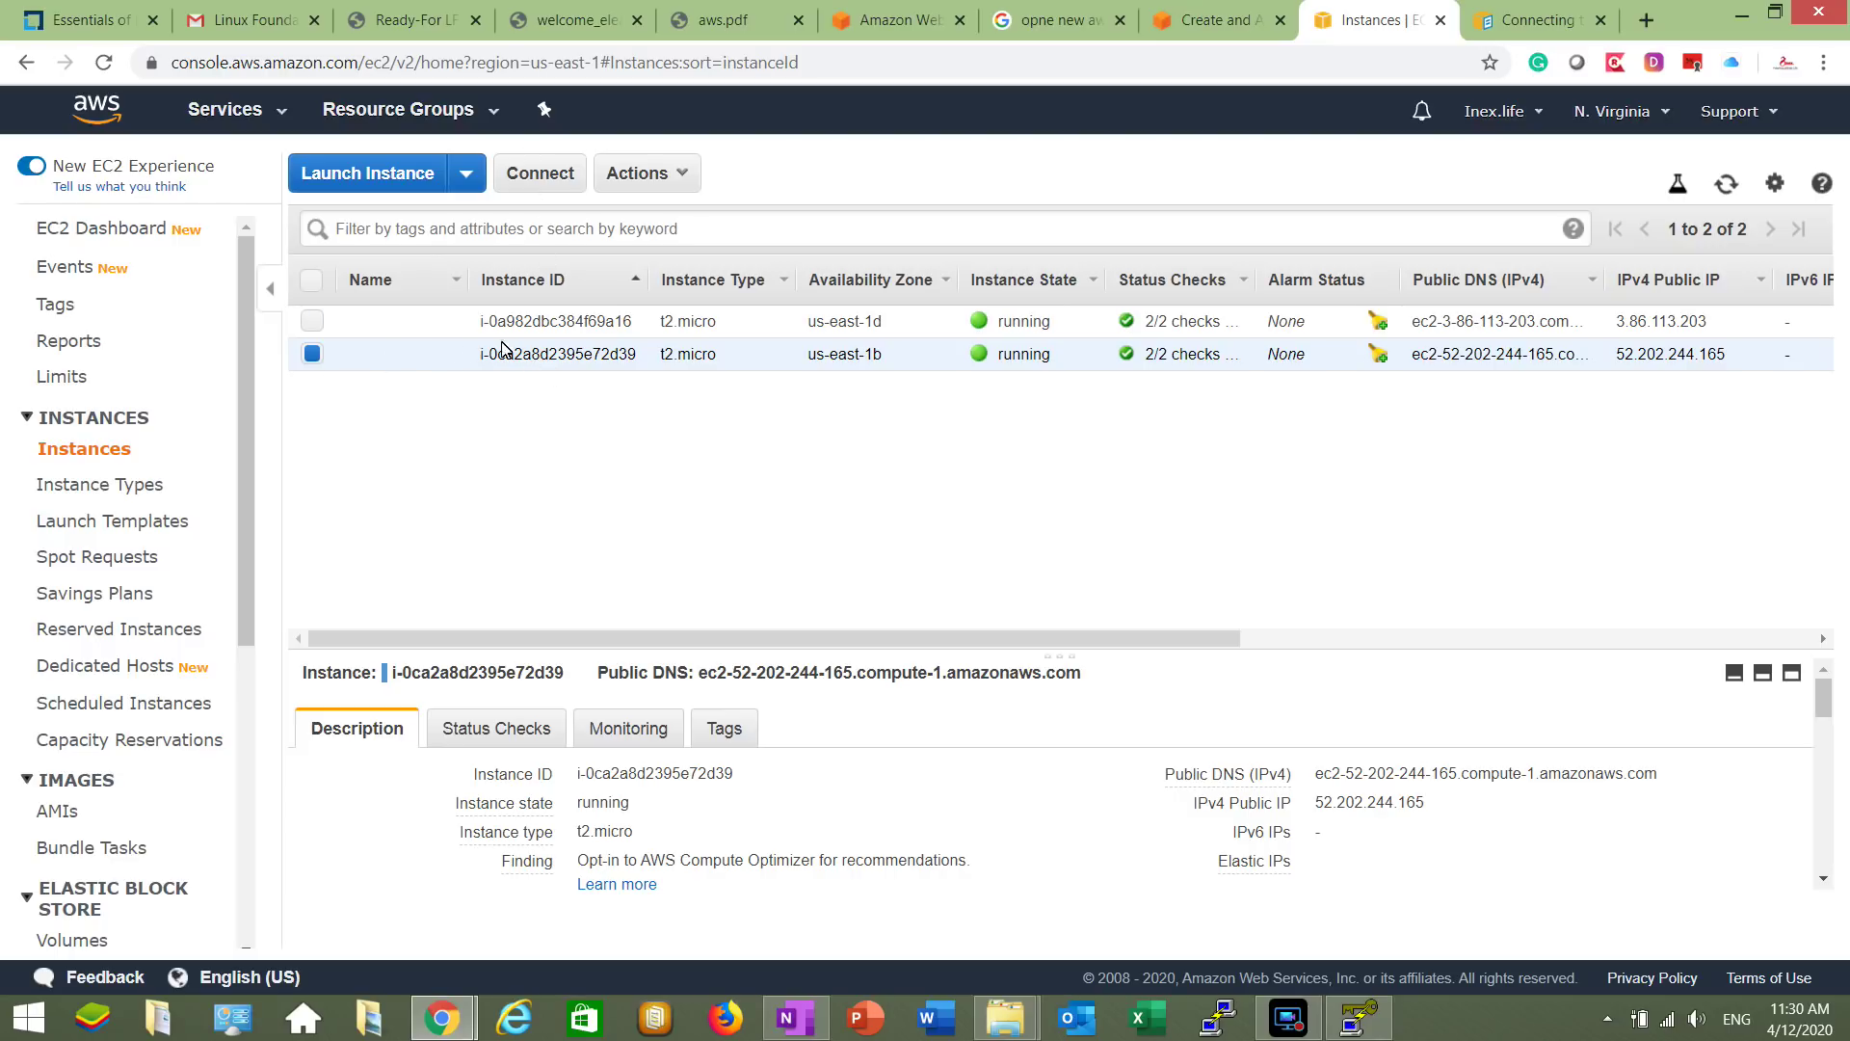
Display the connection instructions for the selected instance and open the guide on connecting using PuTTY in a new tab
click(528, 176)
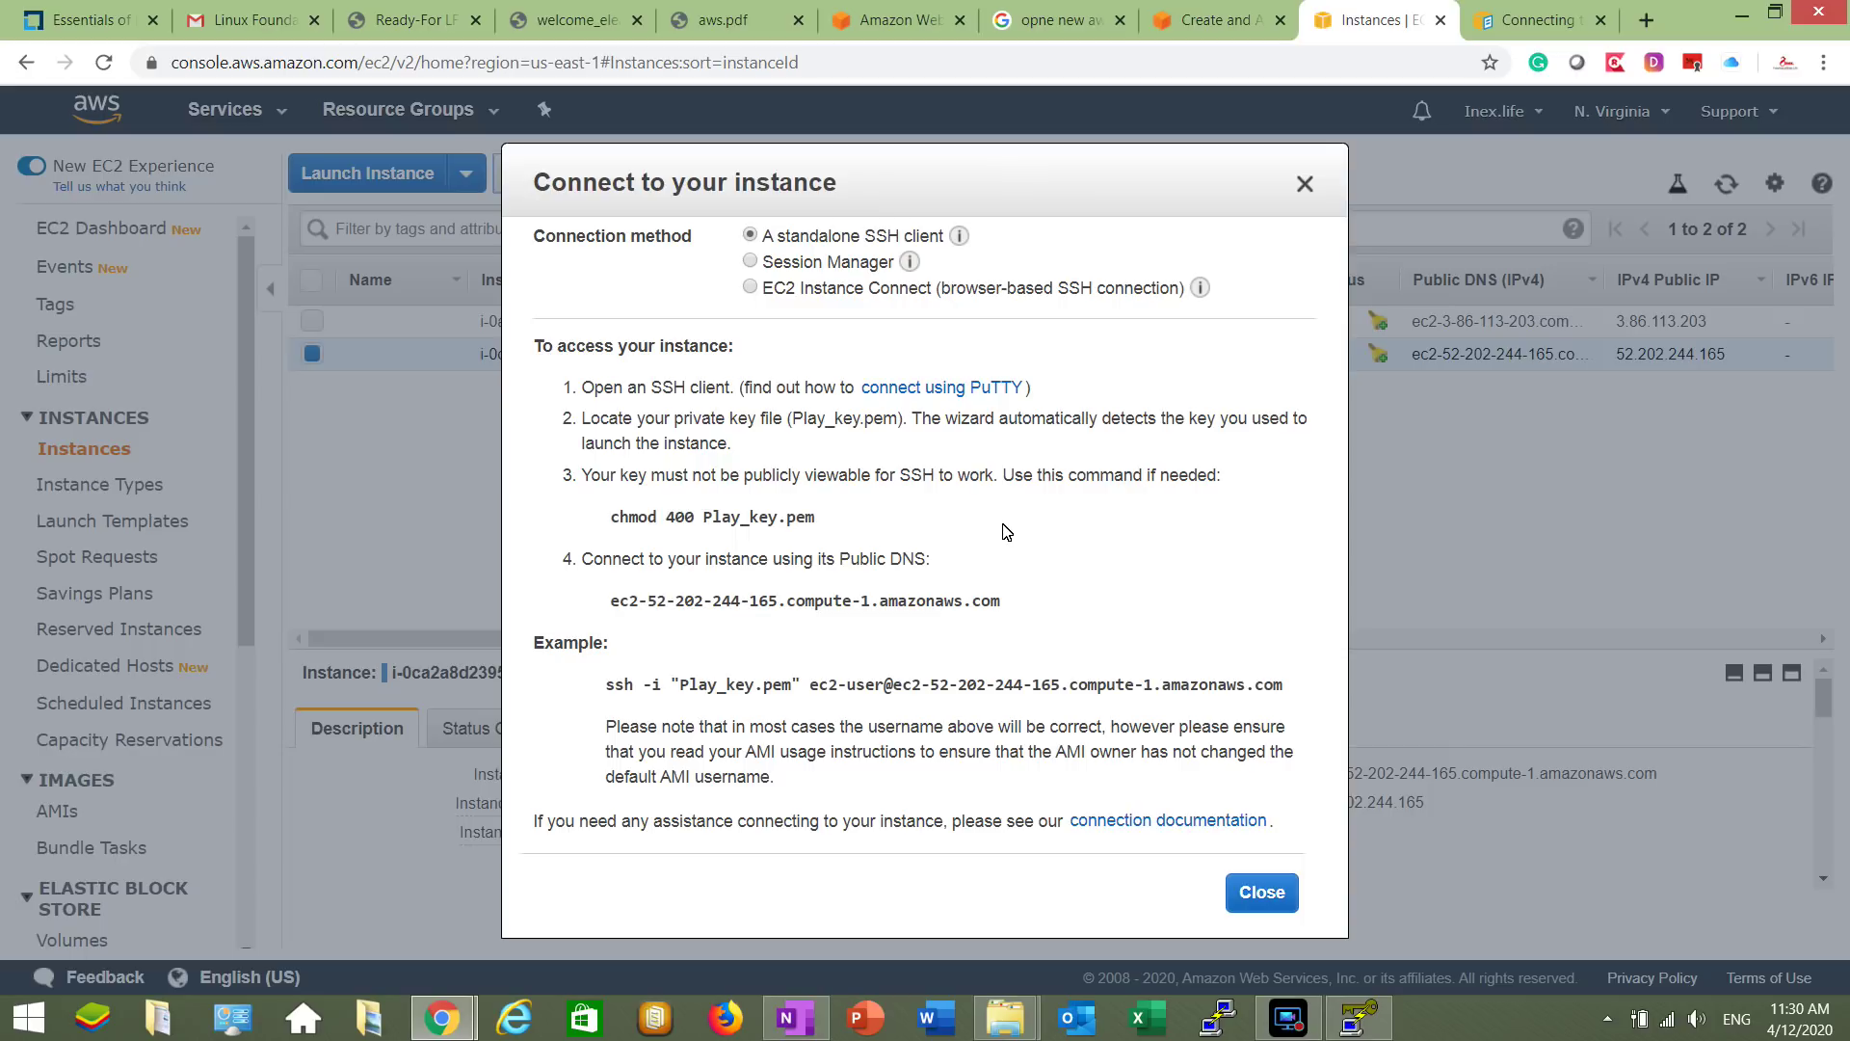
right_click(1019, 388)
click(1109, 405)
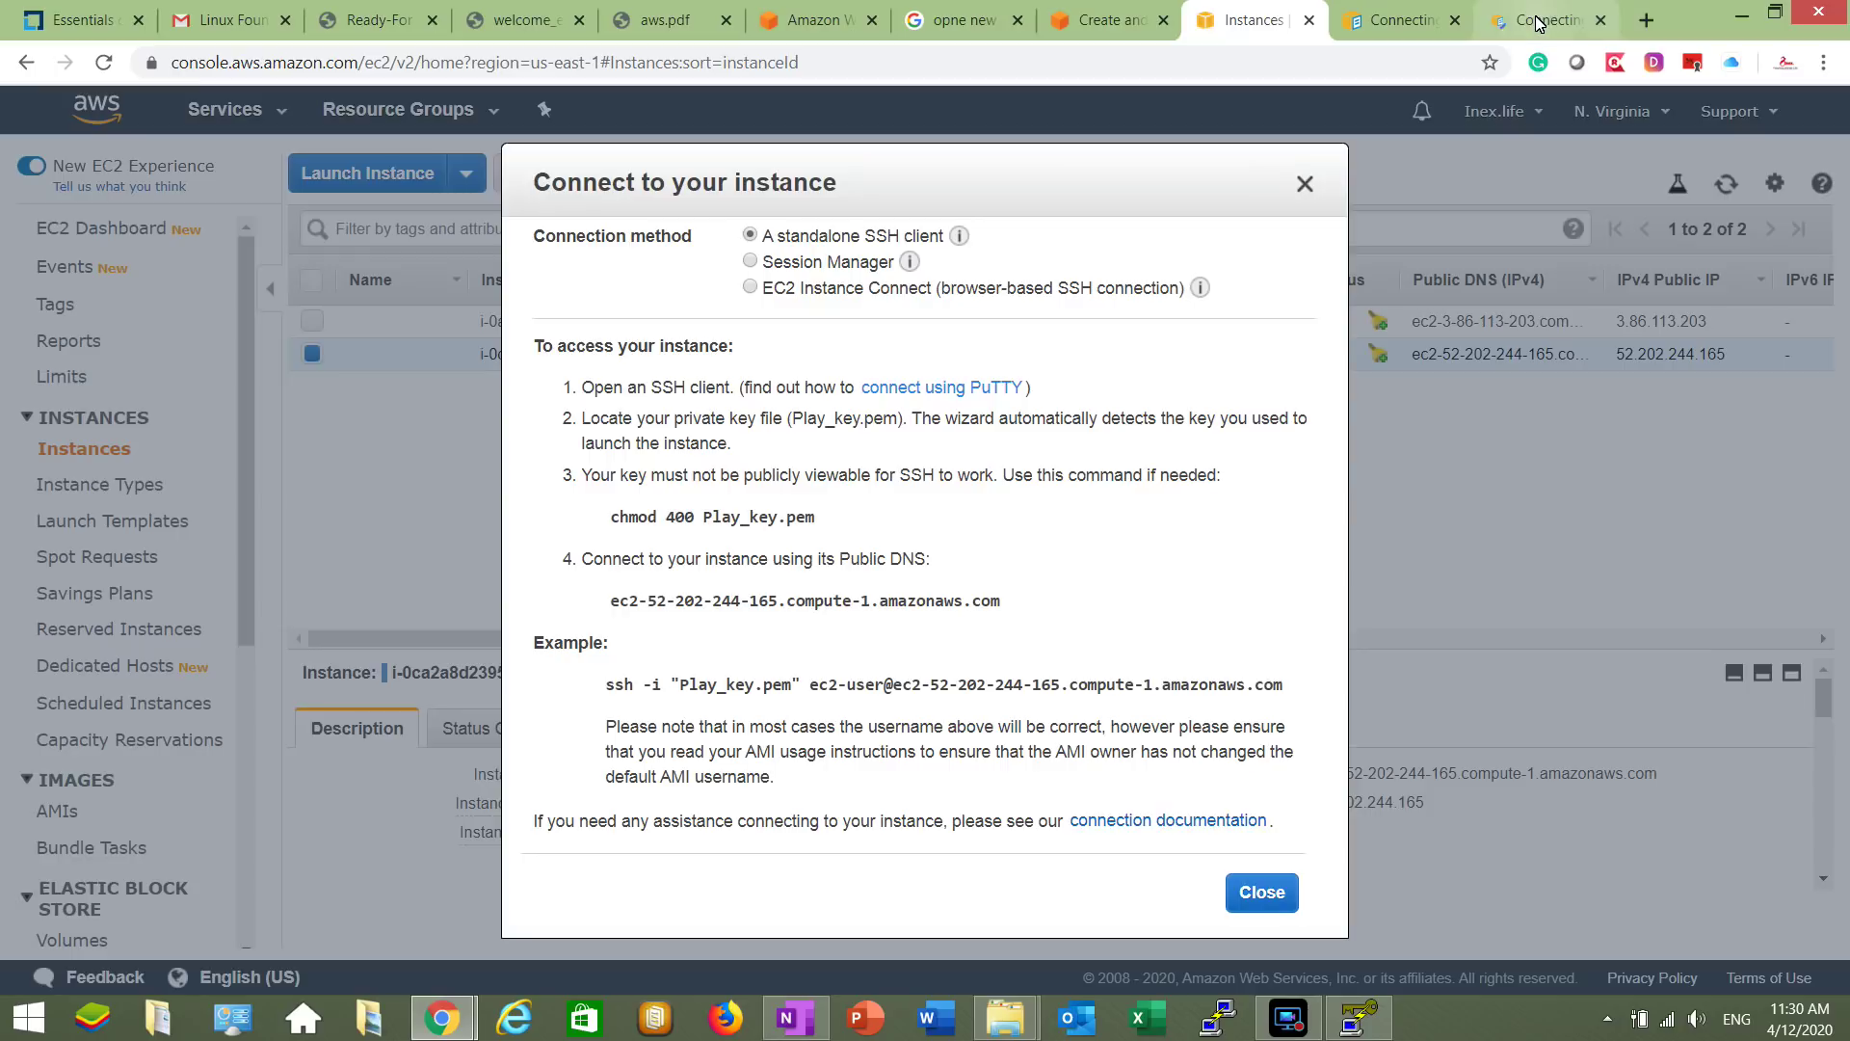
click(1539, 23)
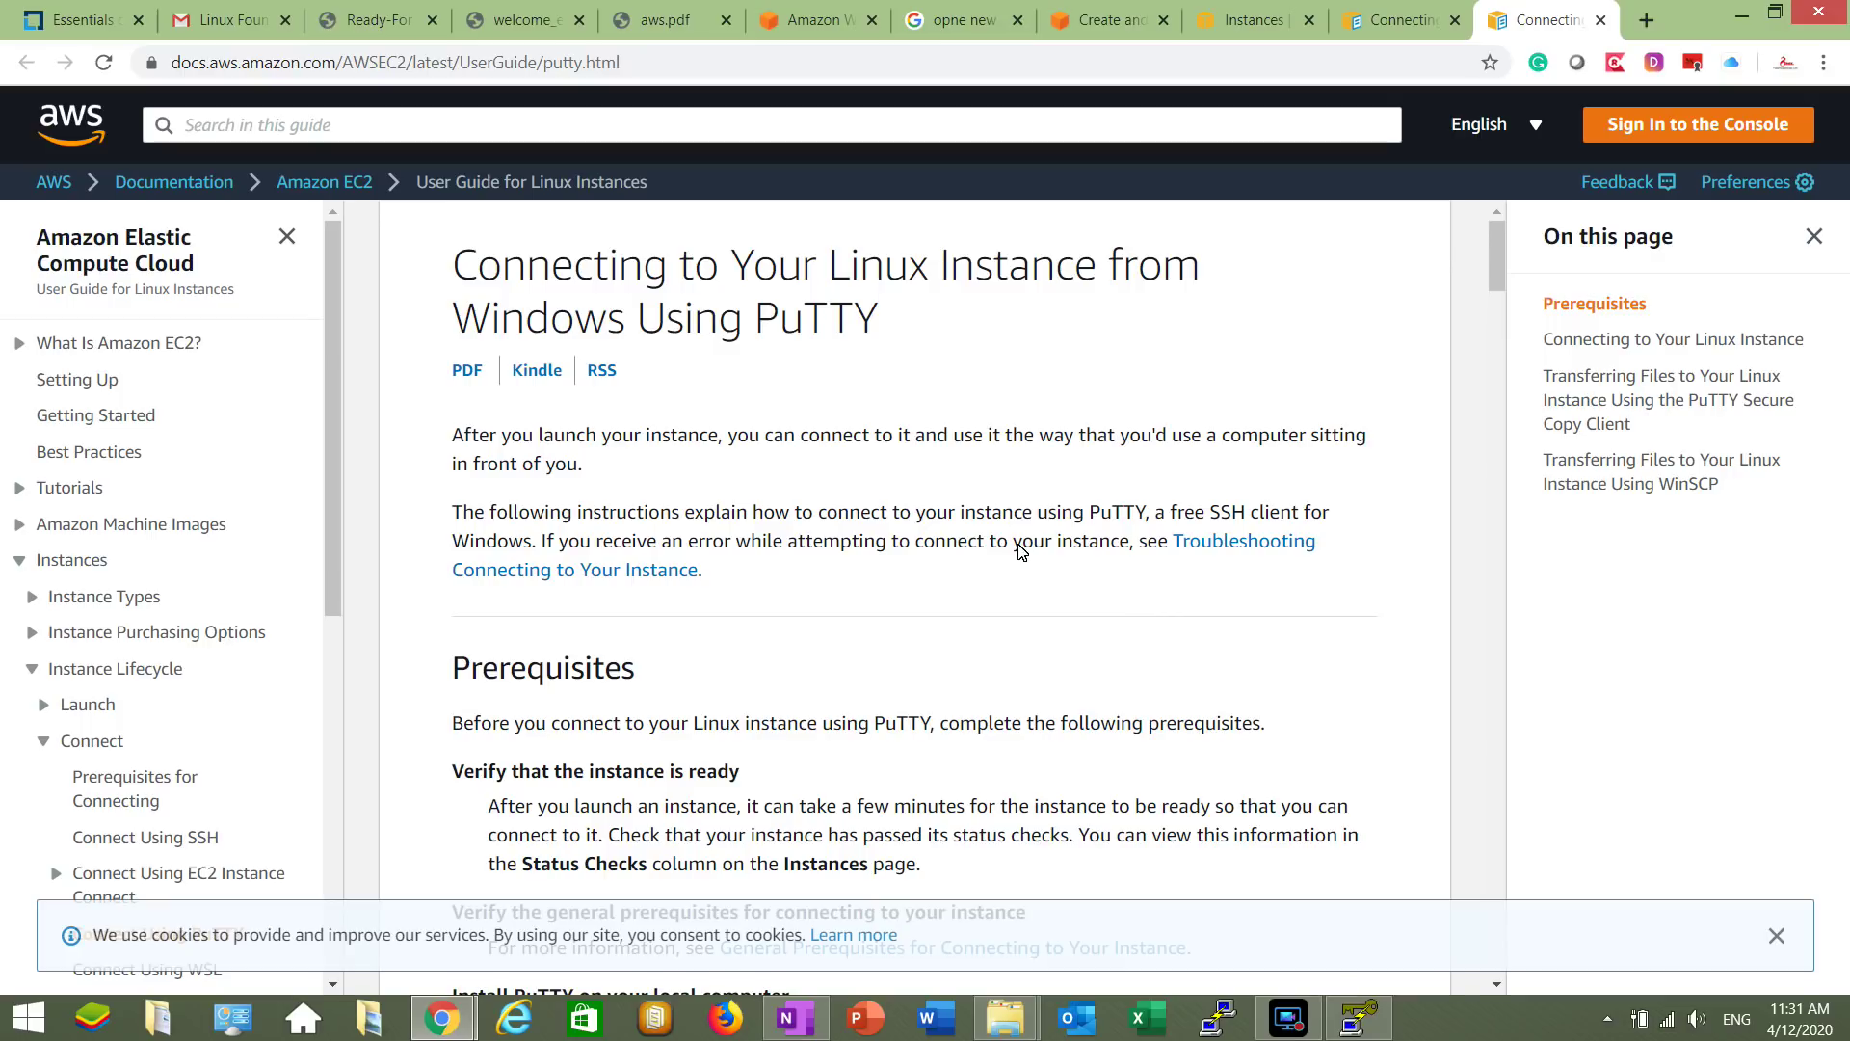
Read the guide's prerequisites and PuTTYgen key conversion section, then open the linked PuTTY download page in a new tab
scroll(1022, 551, down, 6)
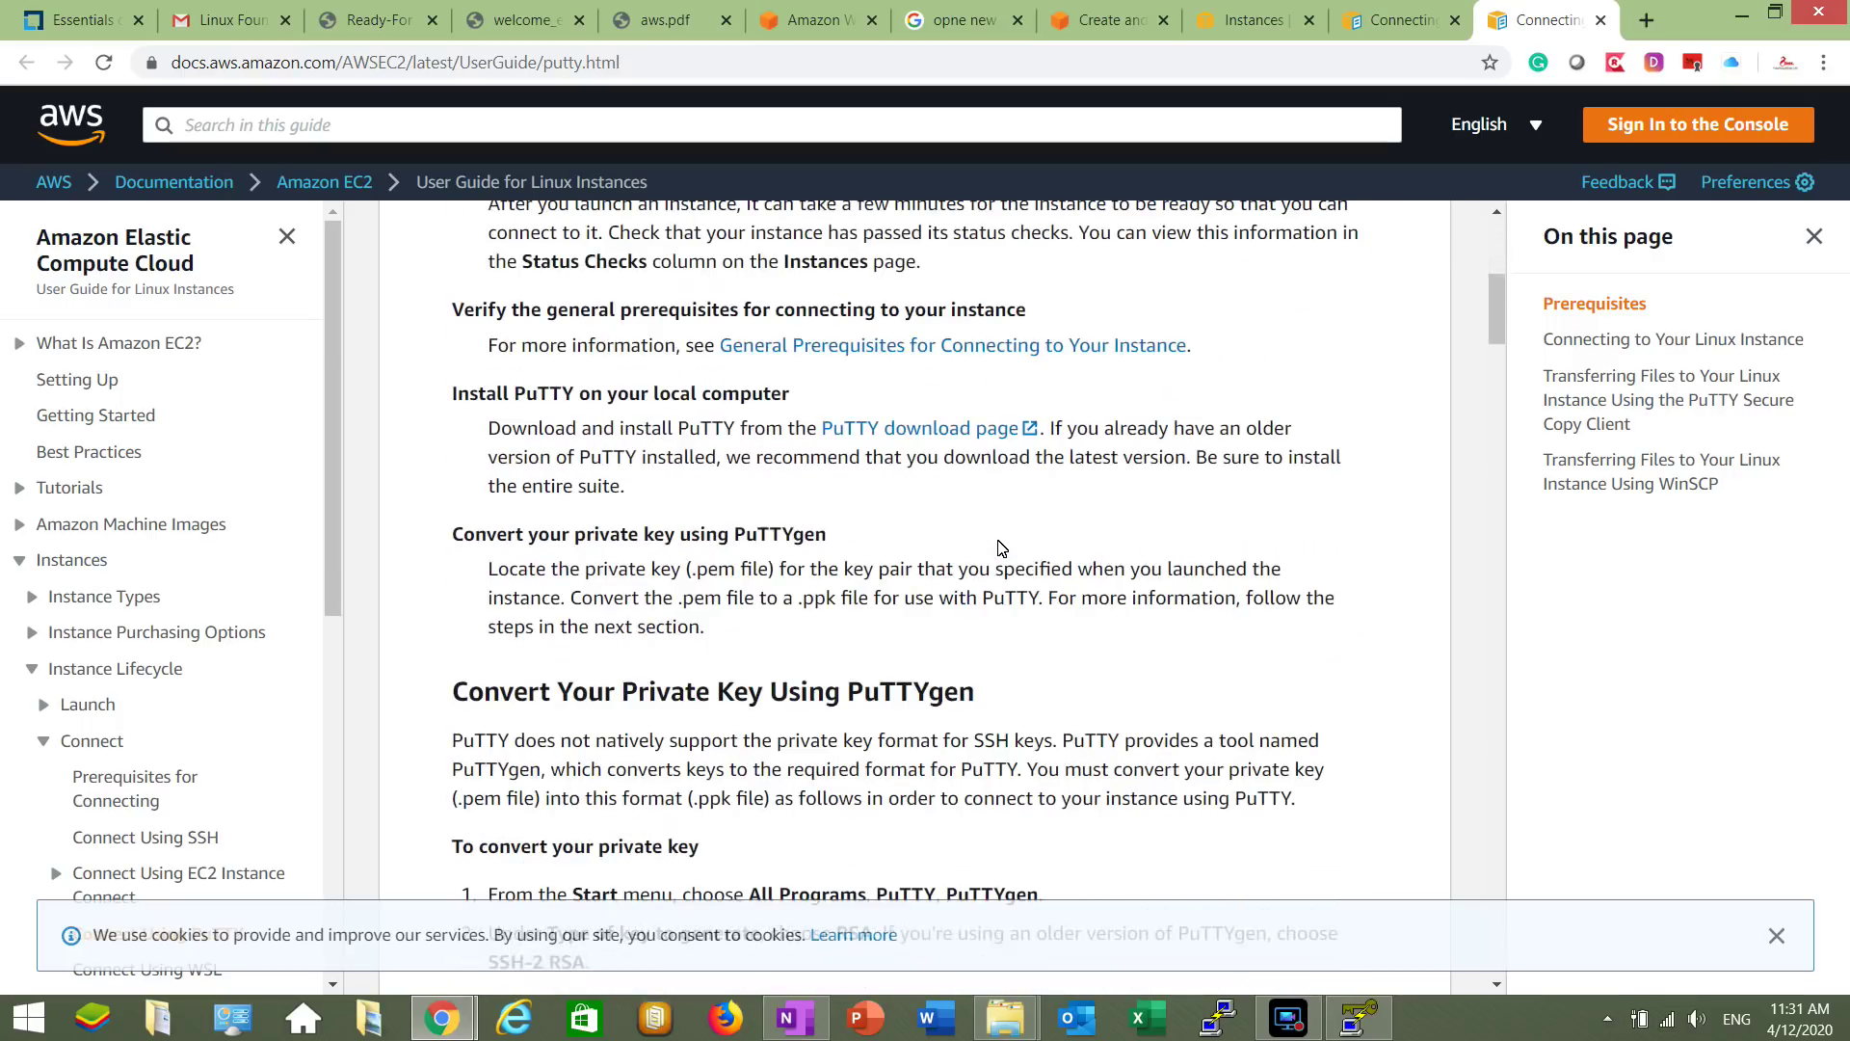
scroll(1002, 549, down, 3)
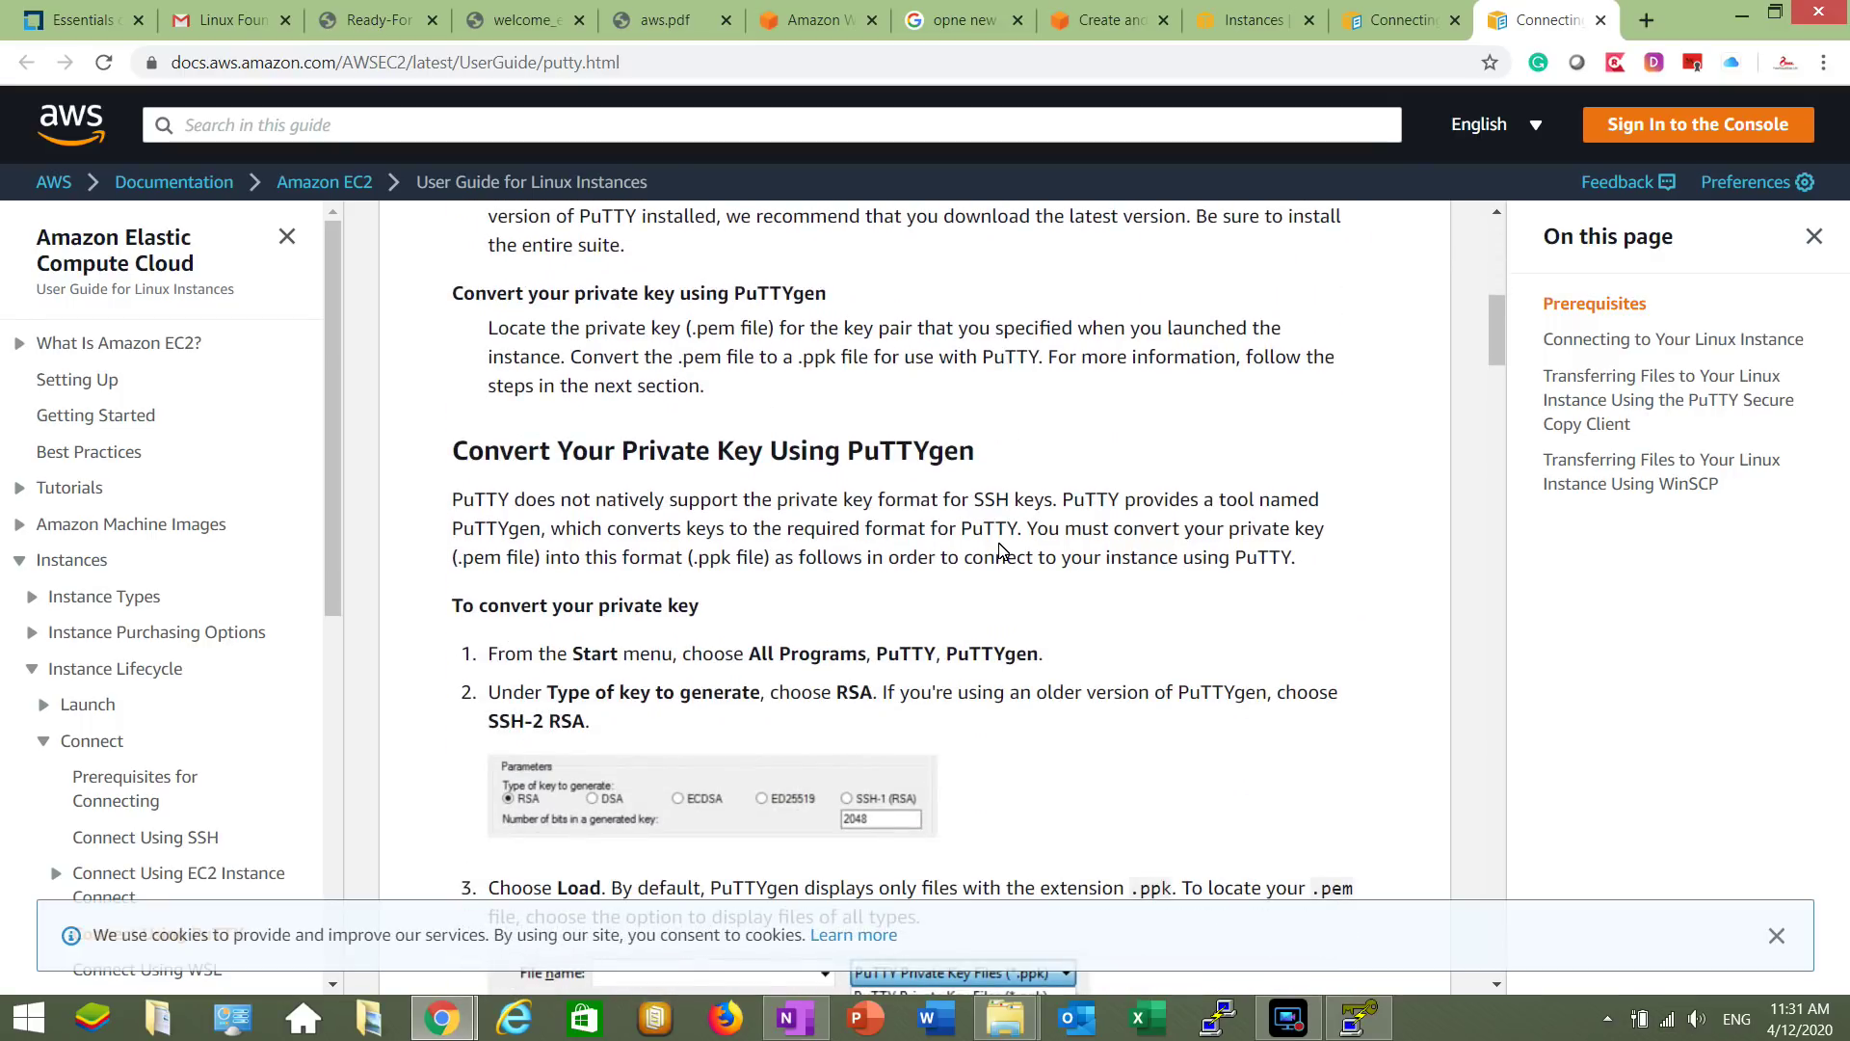
scroll(1001, 554, down, 1)
scroll(1005, 550, up, 3)
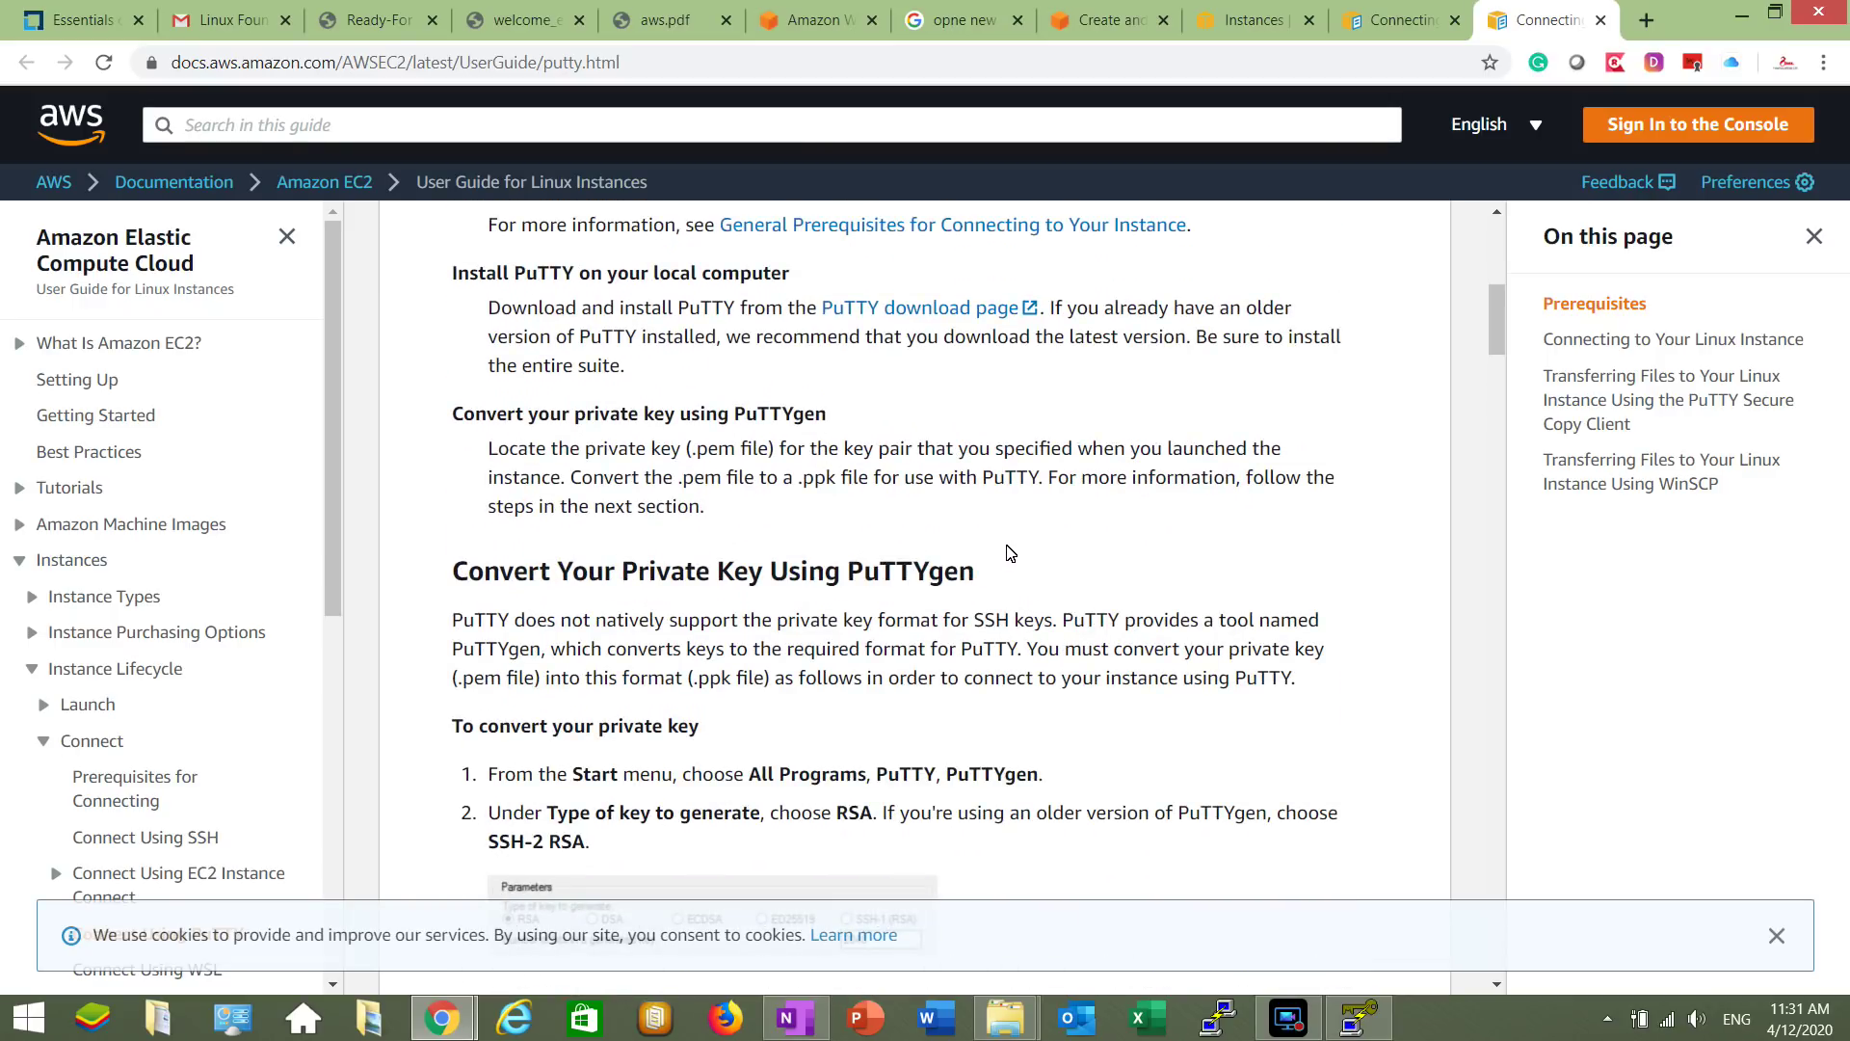
scroll(1024, 533, up, 6)
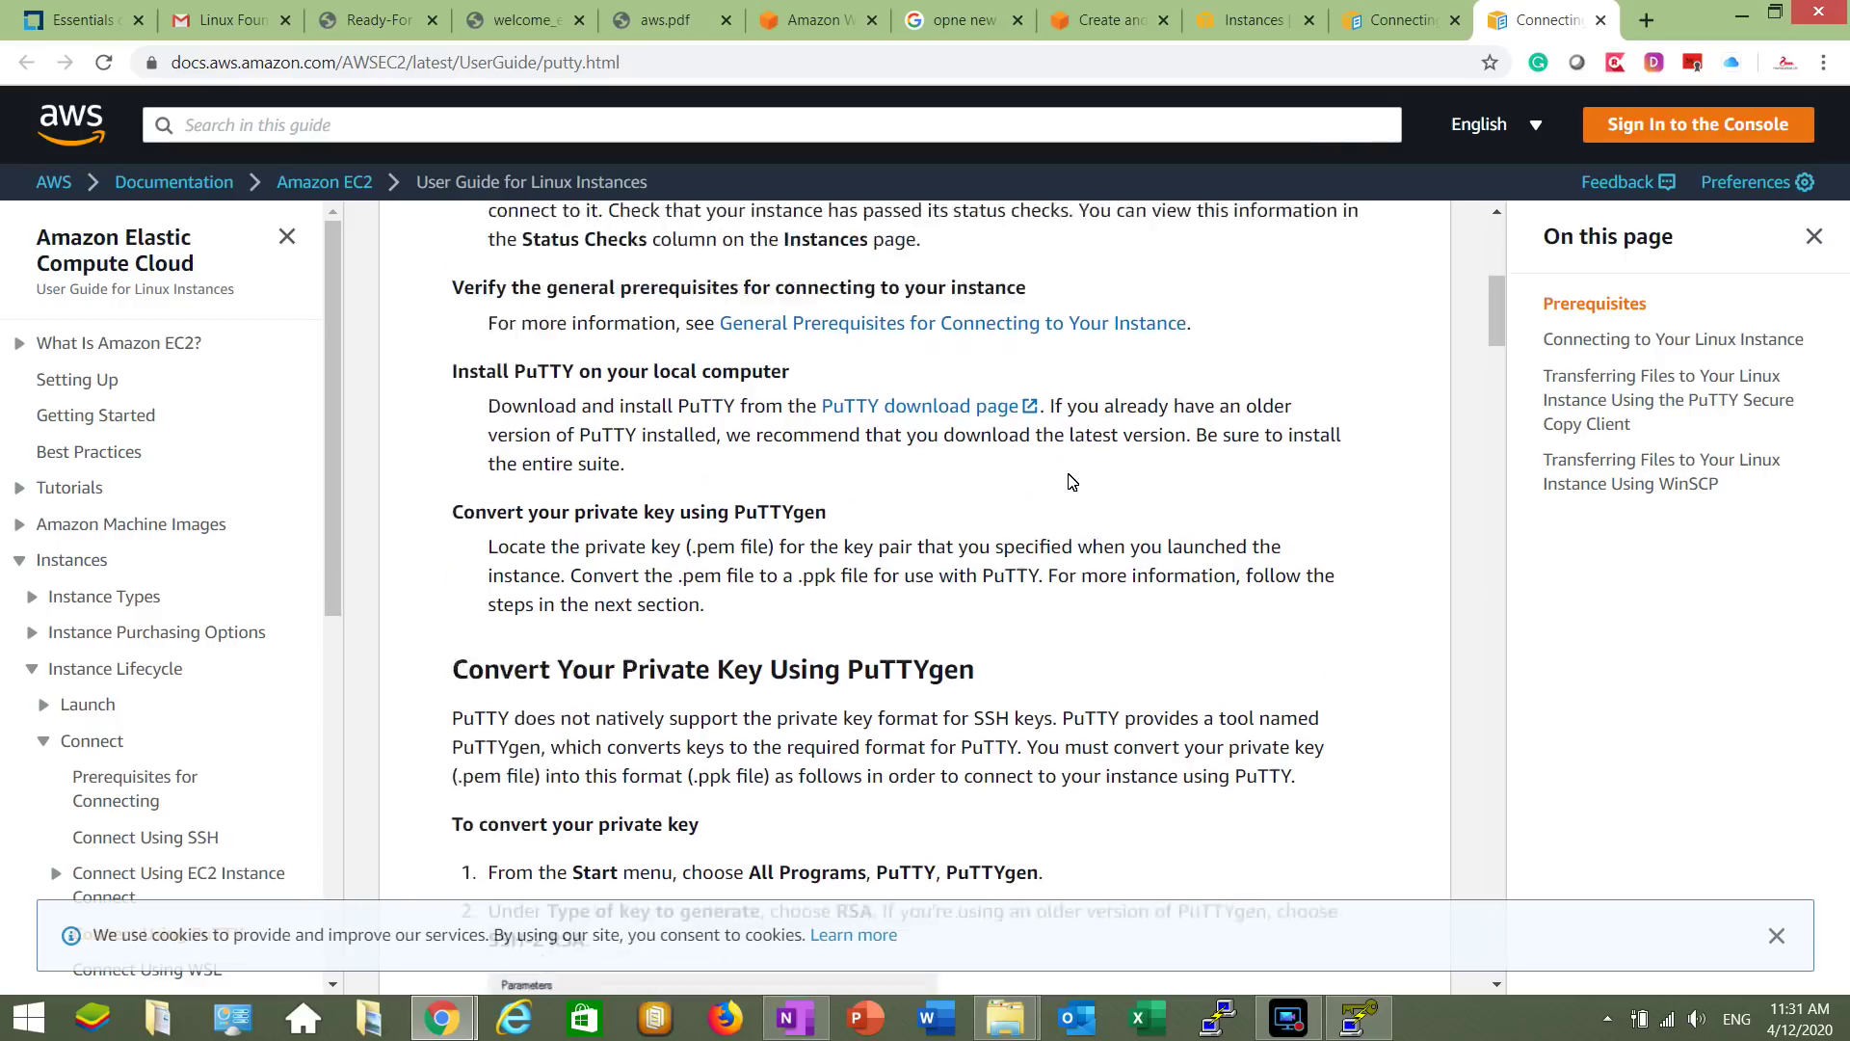
scroll(1108, 598, down, 2)
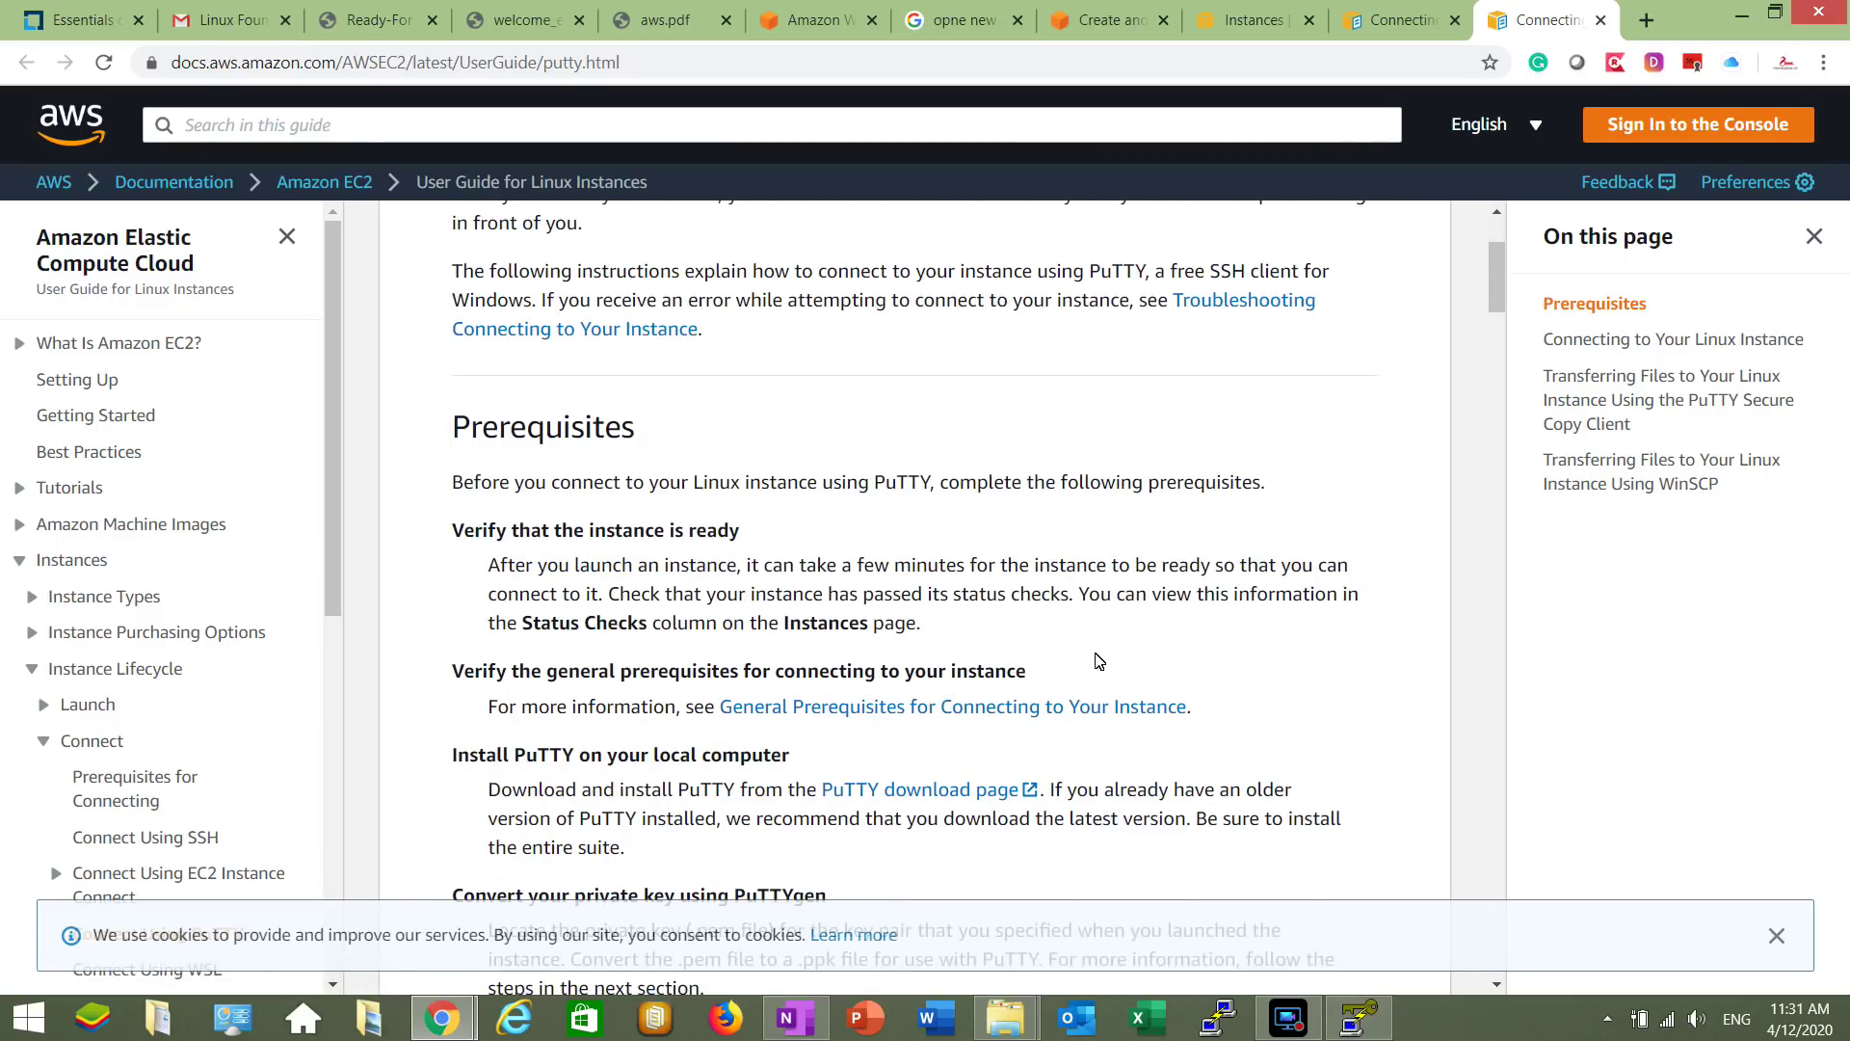
right_click(1012, 785)
click(1049, 610)
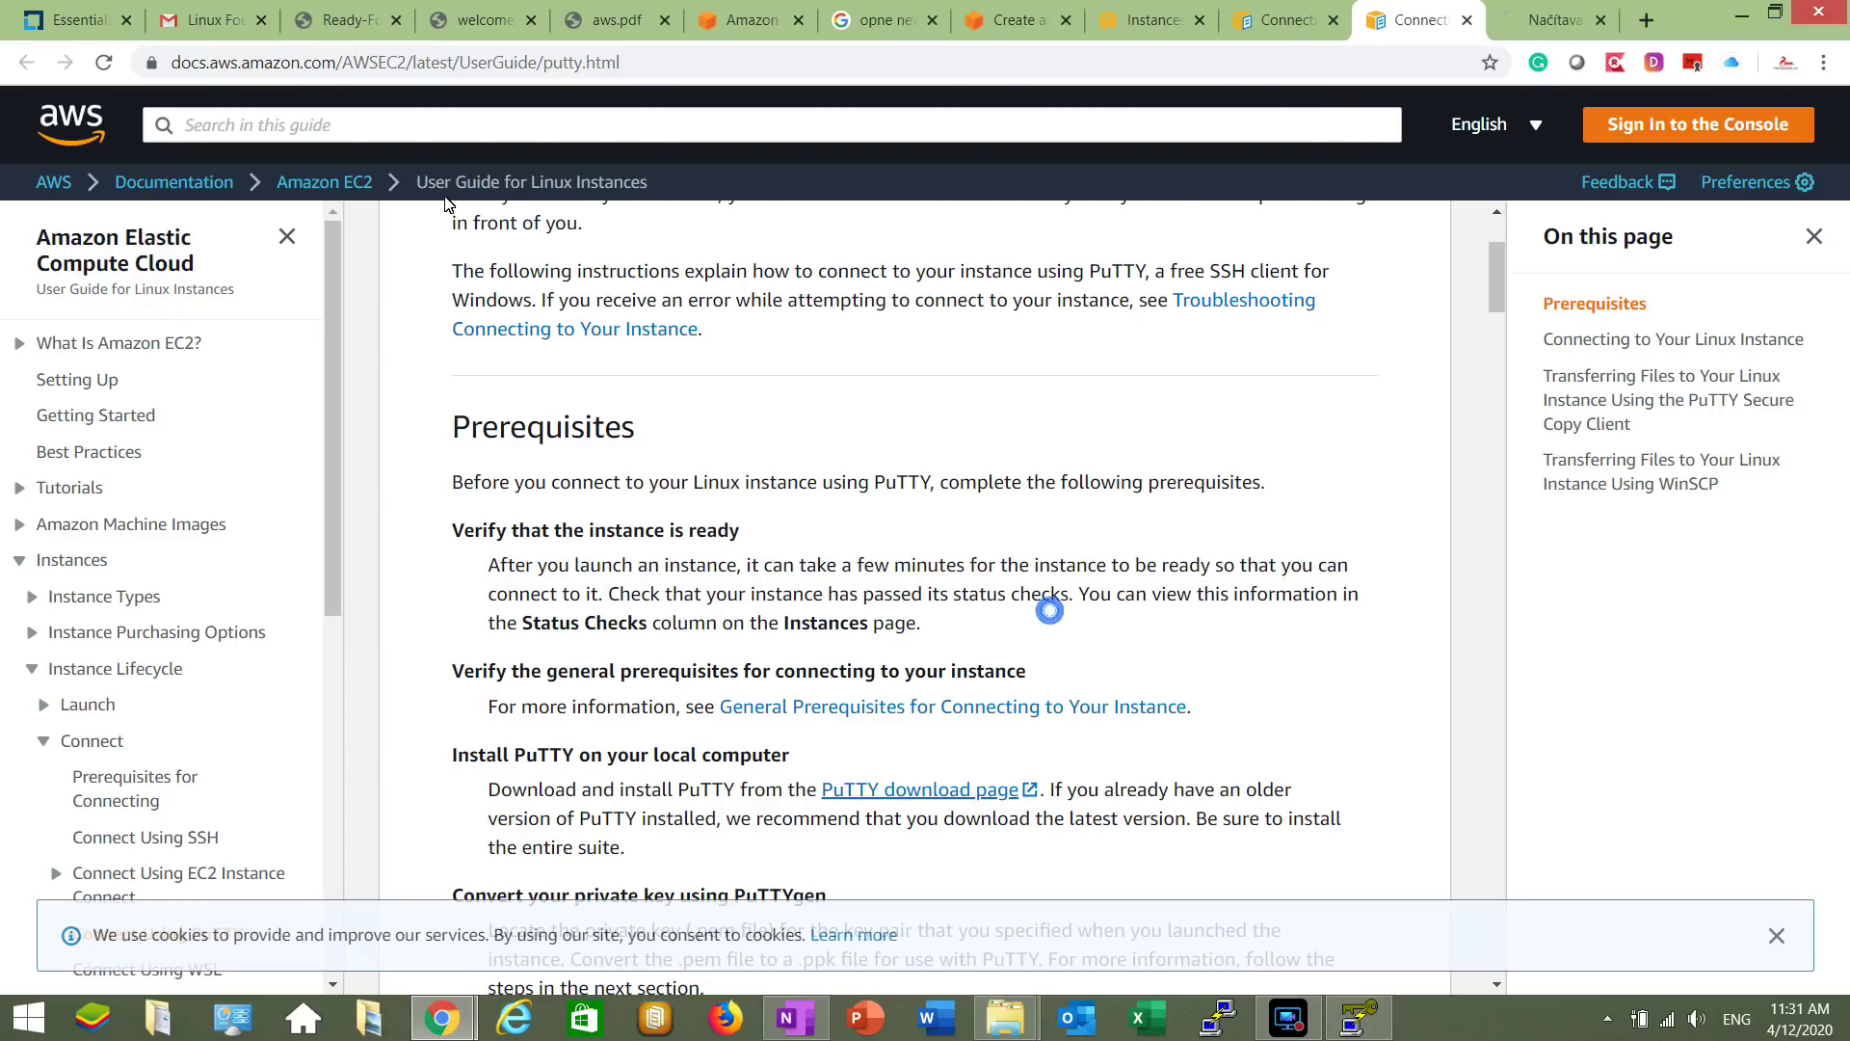
scroll(818, 360, down, 2)
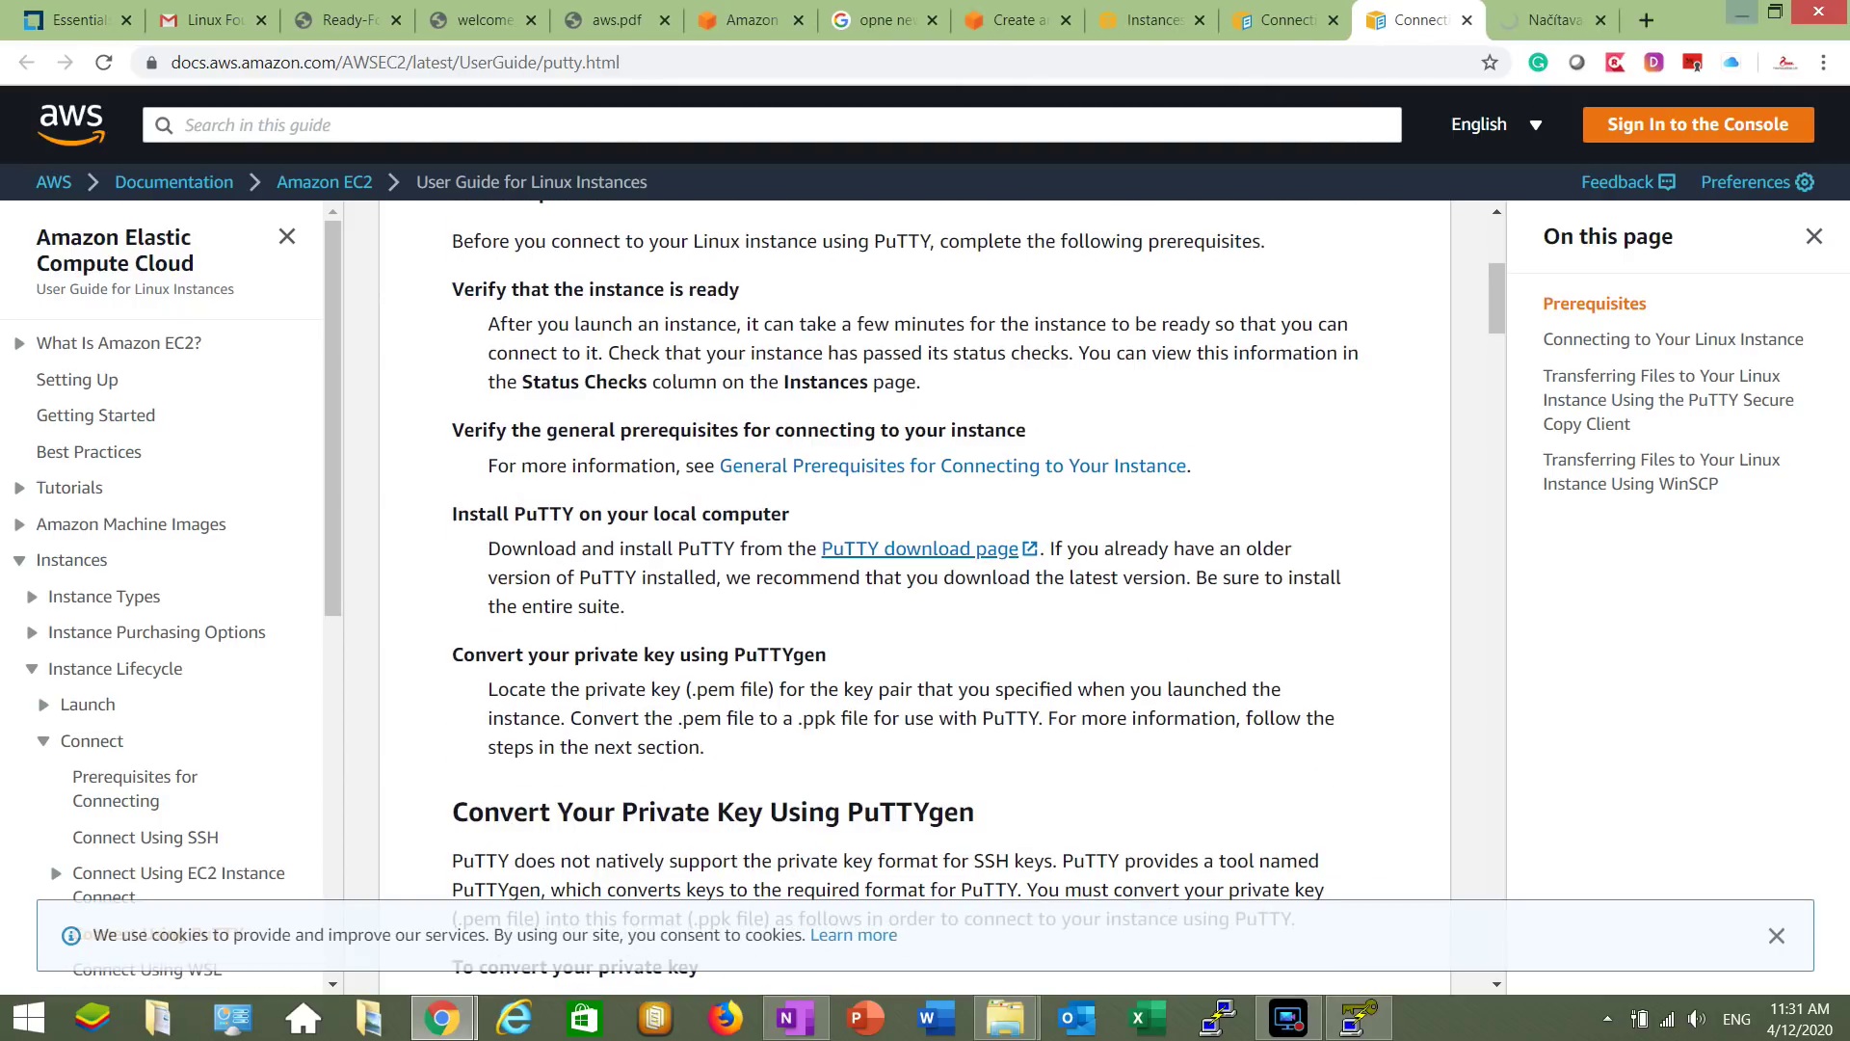
click(1553, 16)
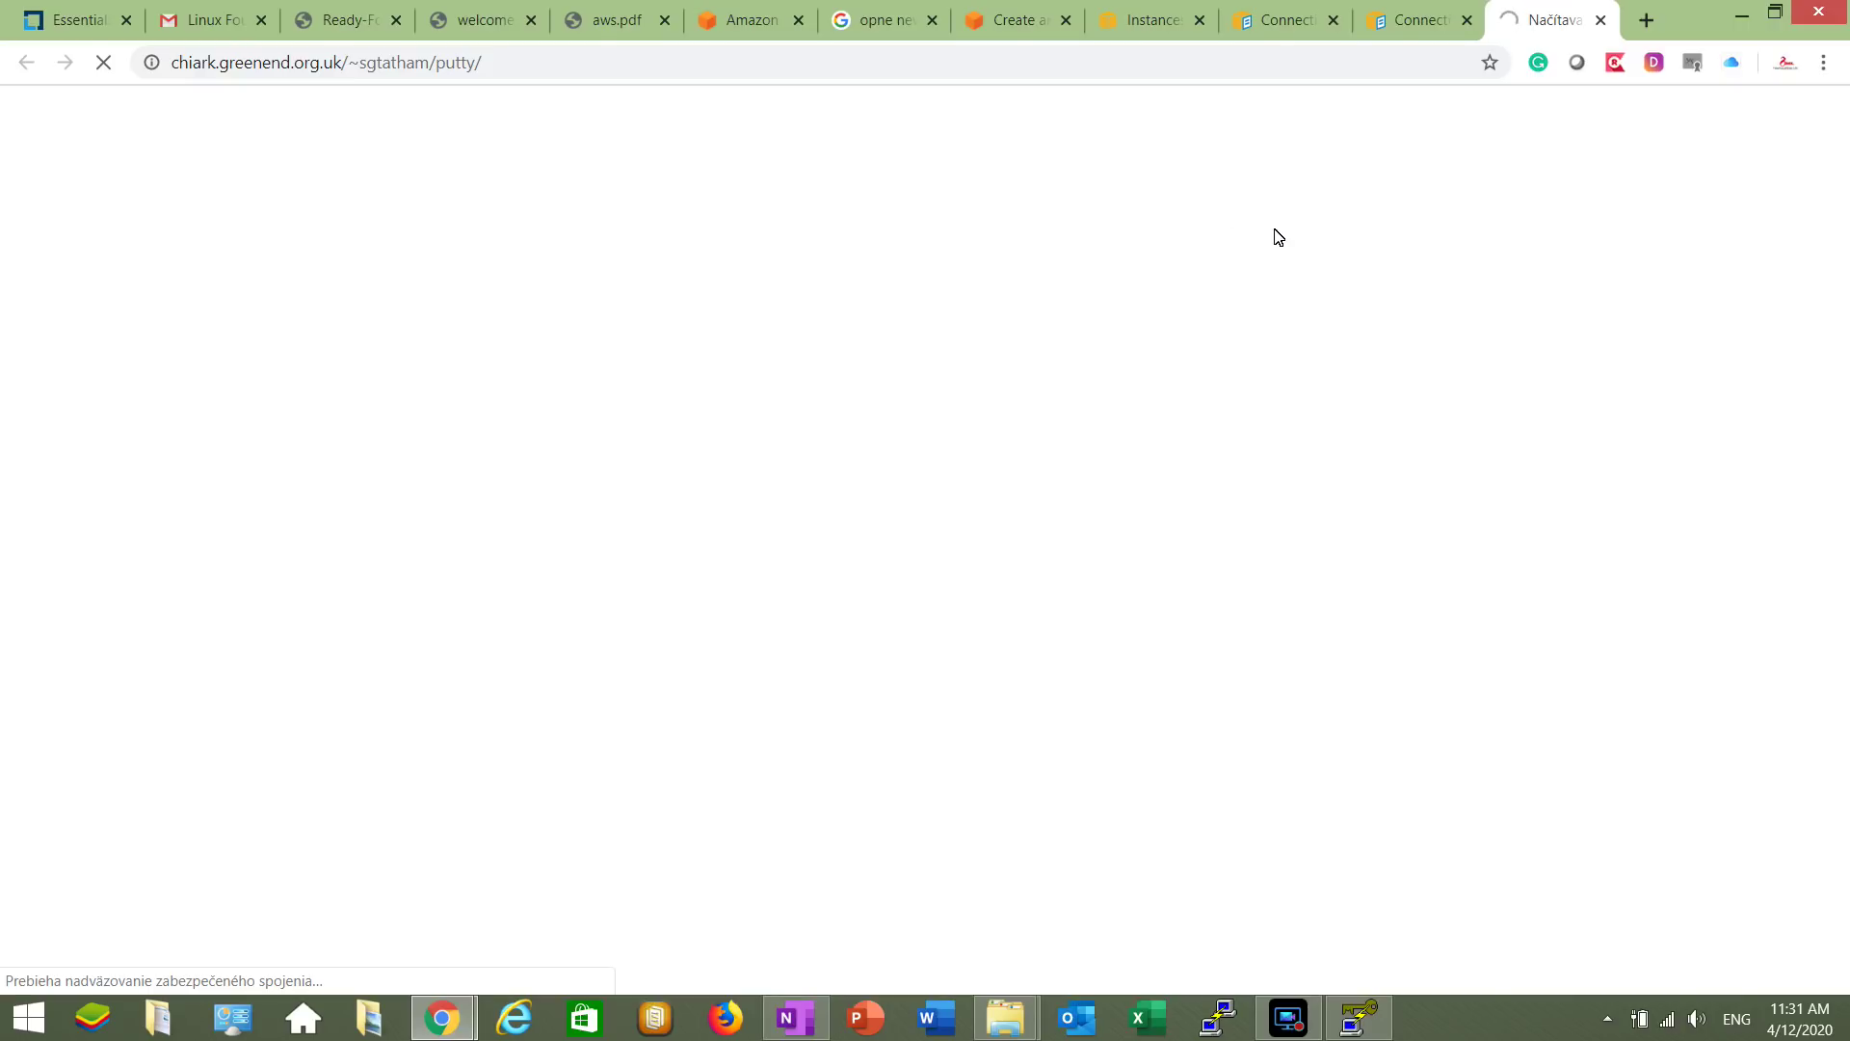
Search Google for "putty download" in a new tab and view the putty.org download page
click(1646, 20)
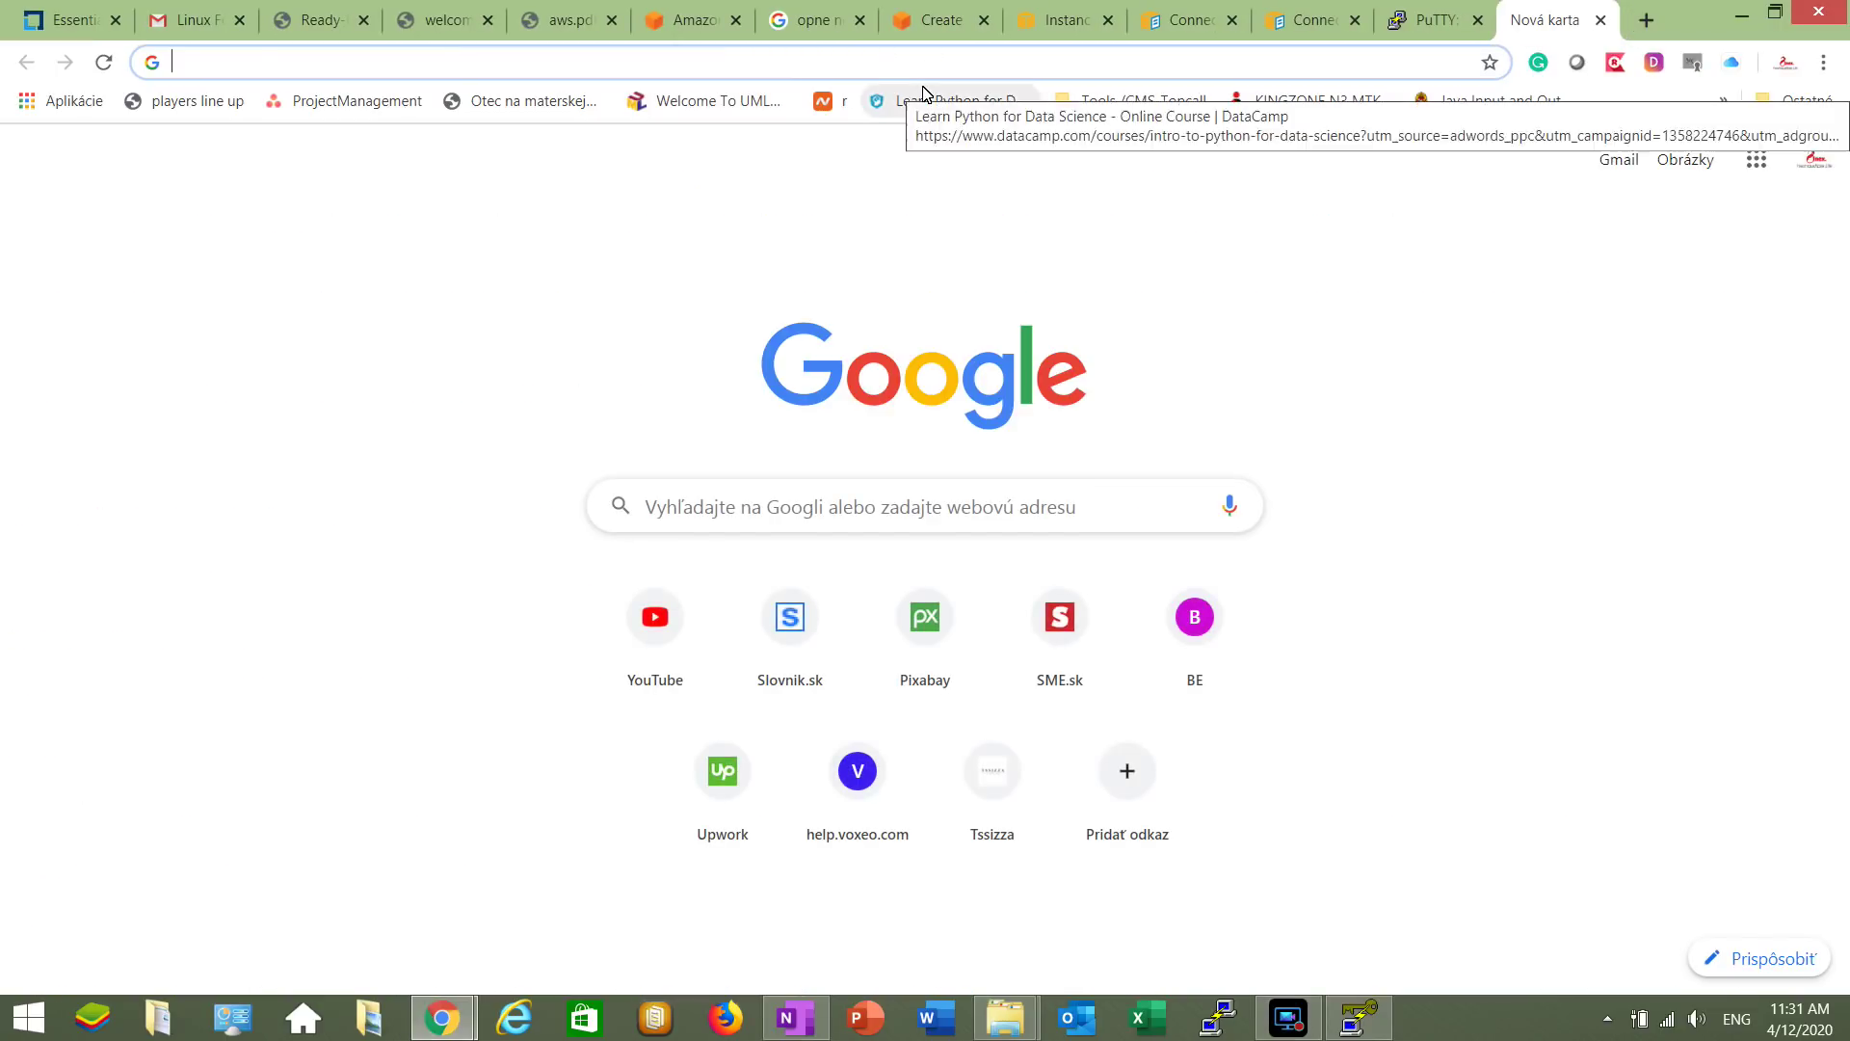
text(putty)
key(Return)
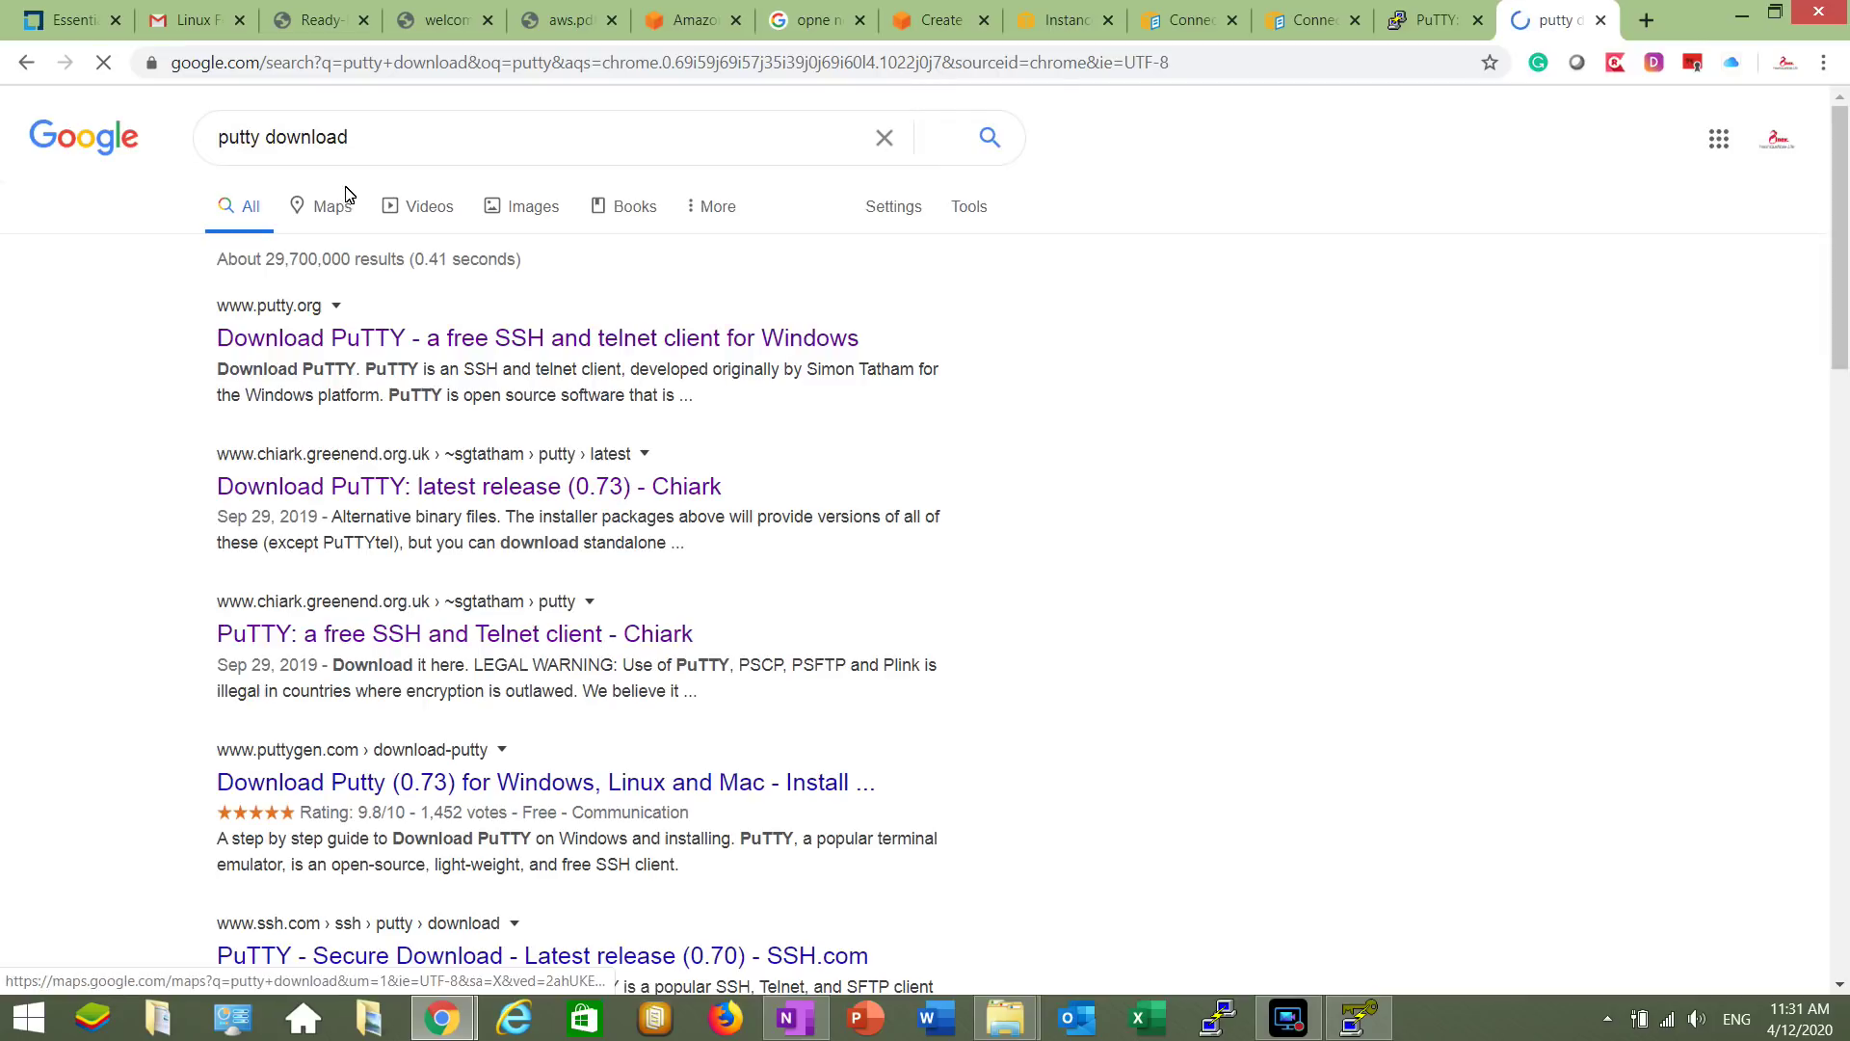
click(375, 340)
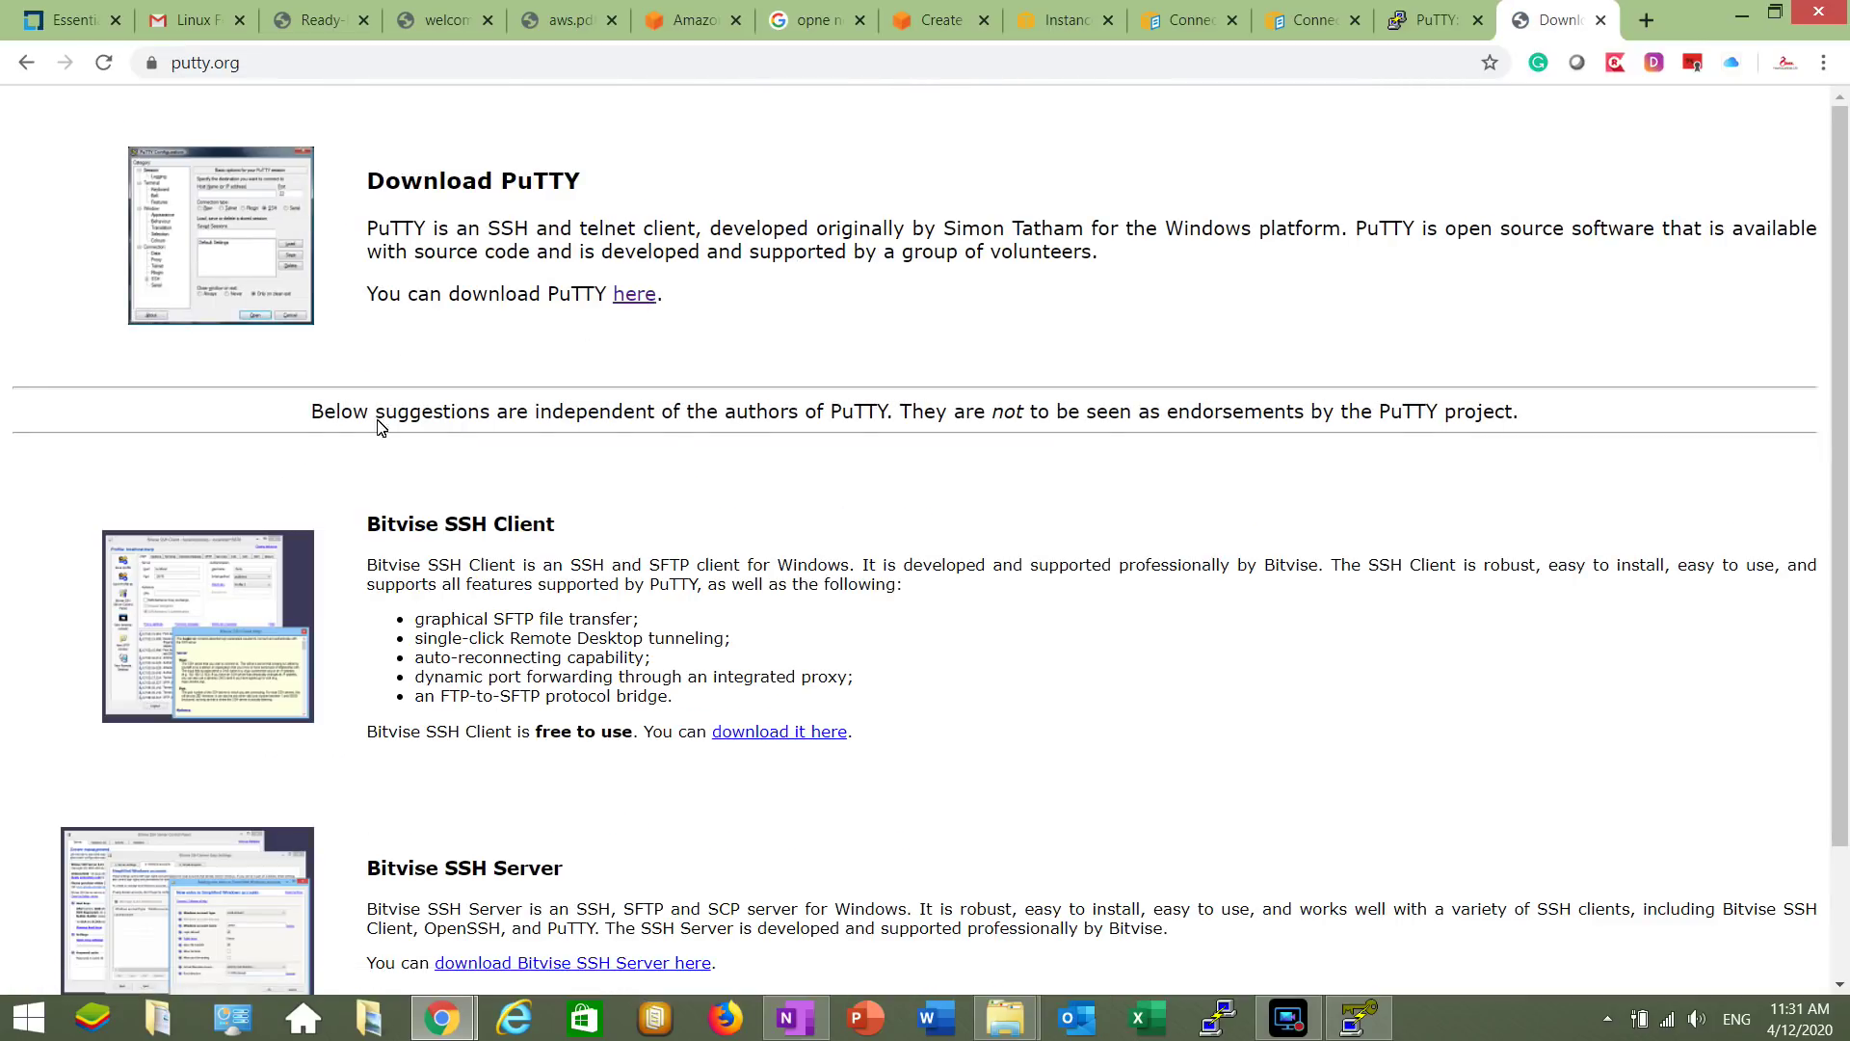
scroll(674, 482, down, 2)
scroll(623, 672, up, 2)
Switch to PuTTY by opening its configuration window, and close the PuTTY Key Generator
click(1358, 1016)
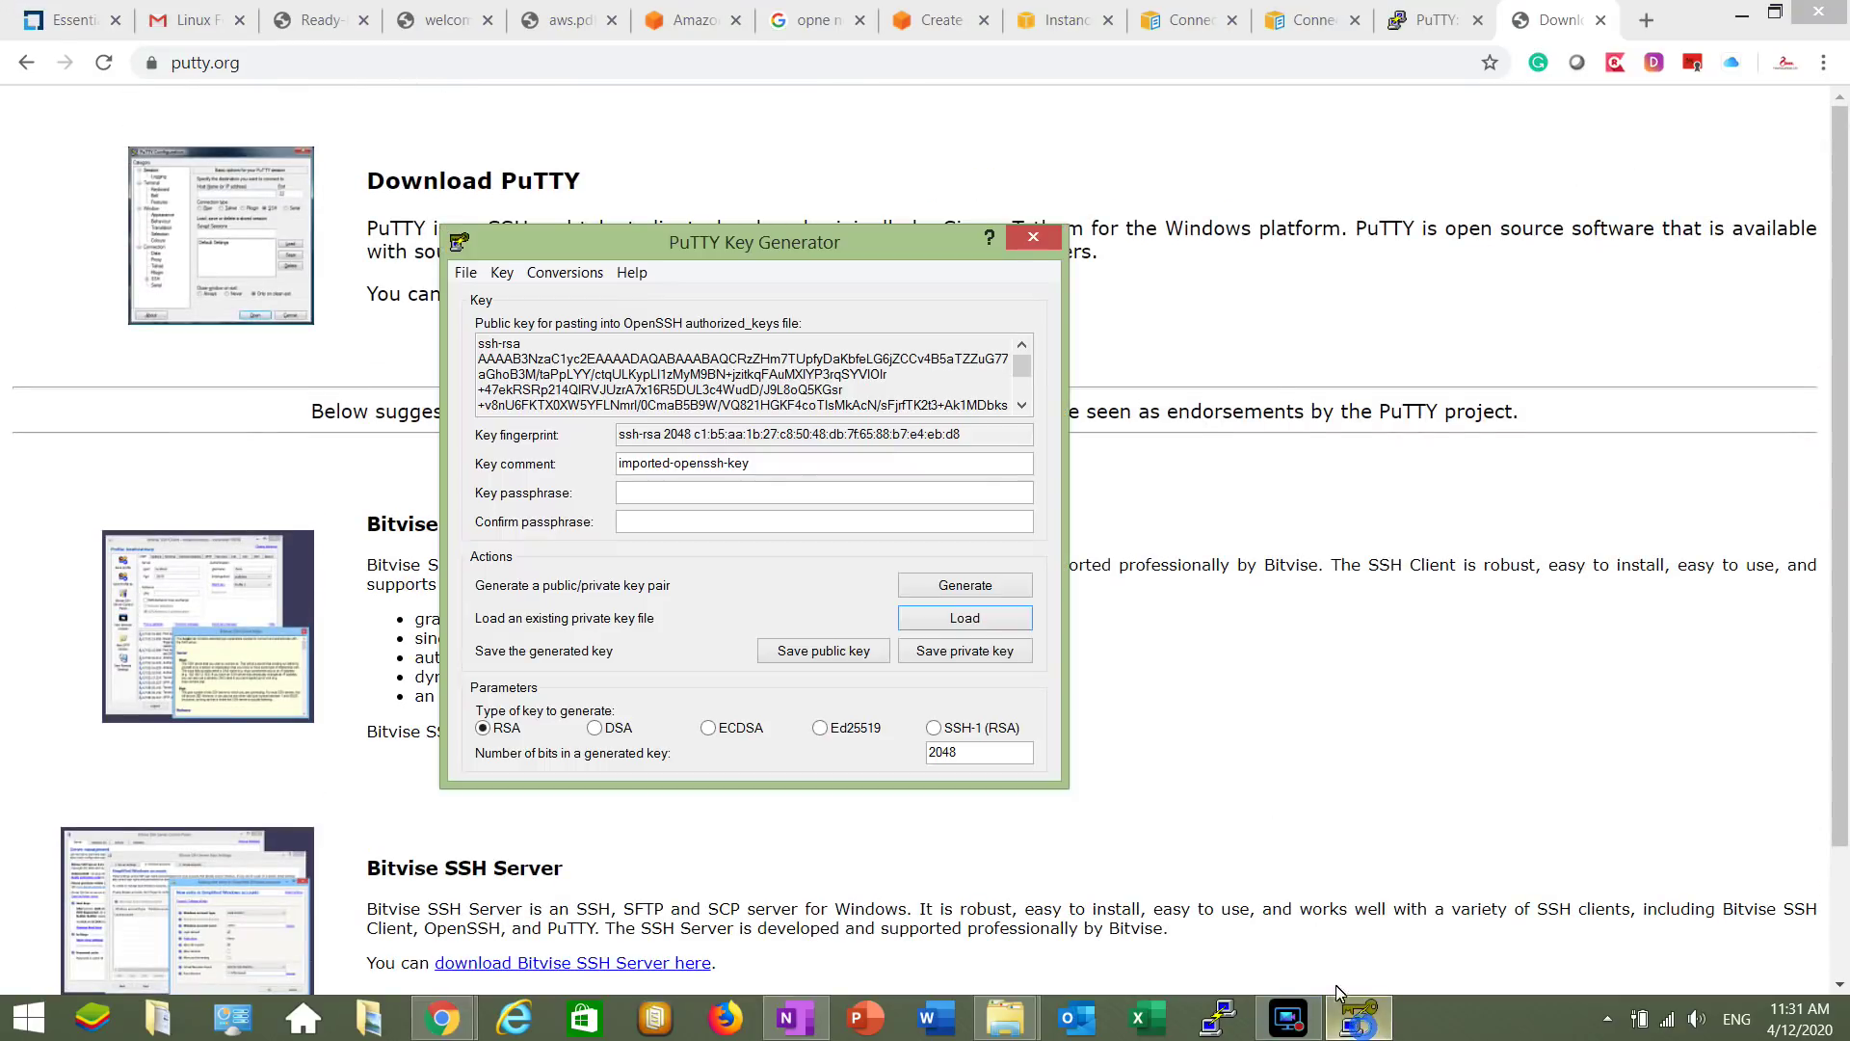
click(1218, 1017)
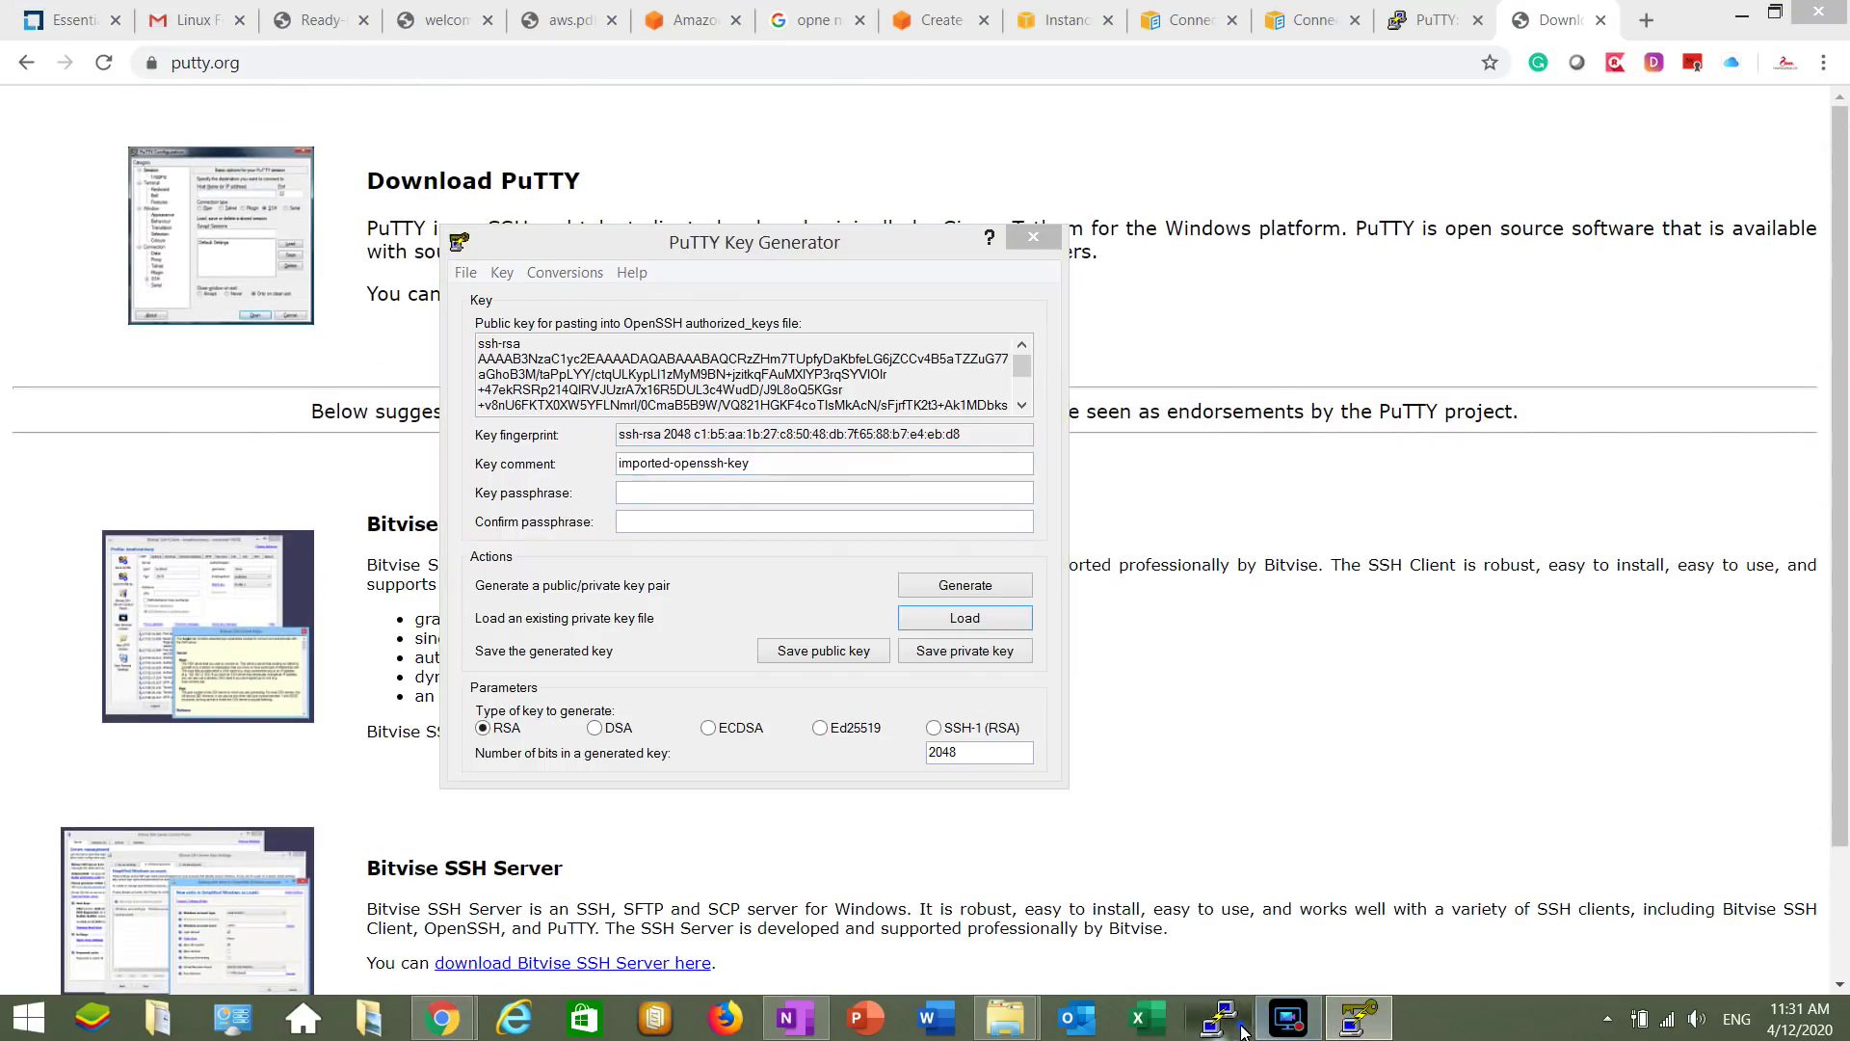
click(586, 354)
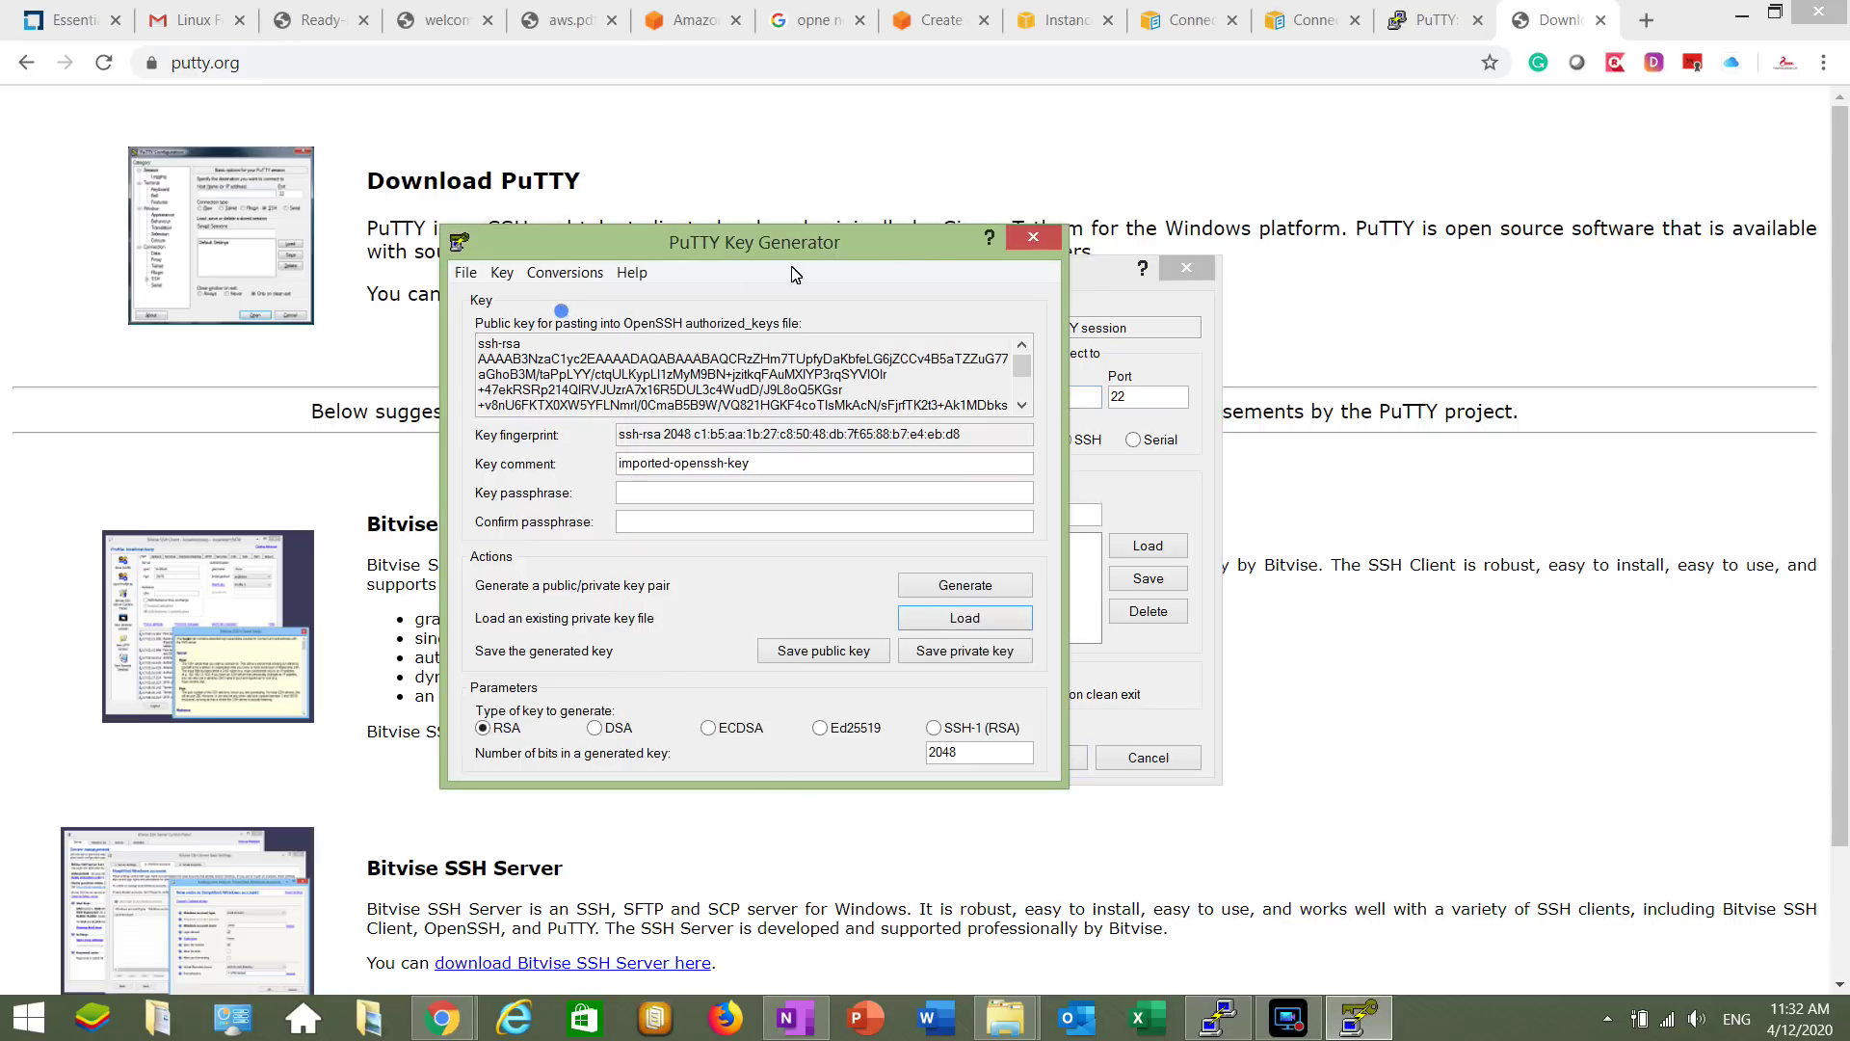
click(1033, 237)
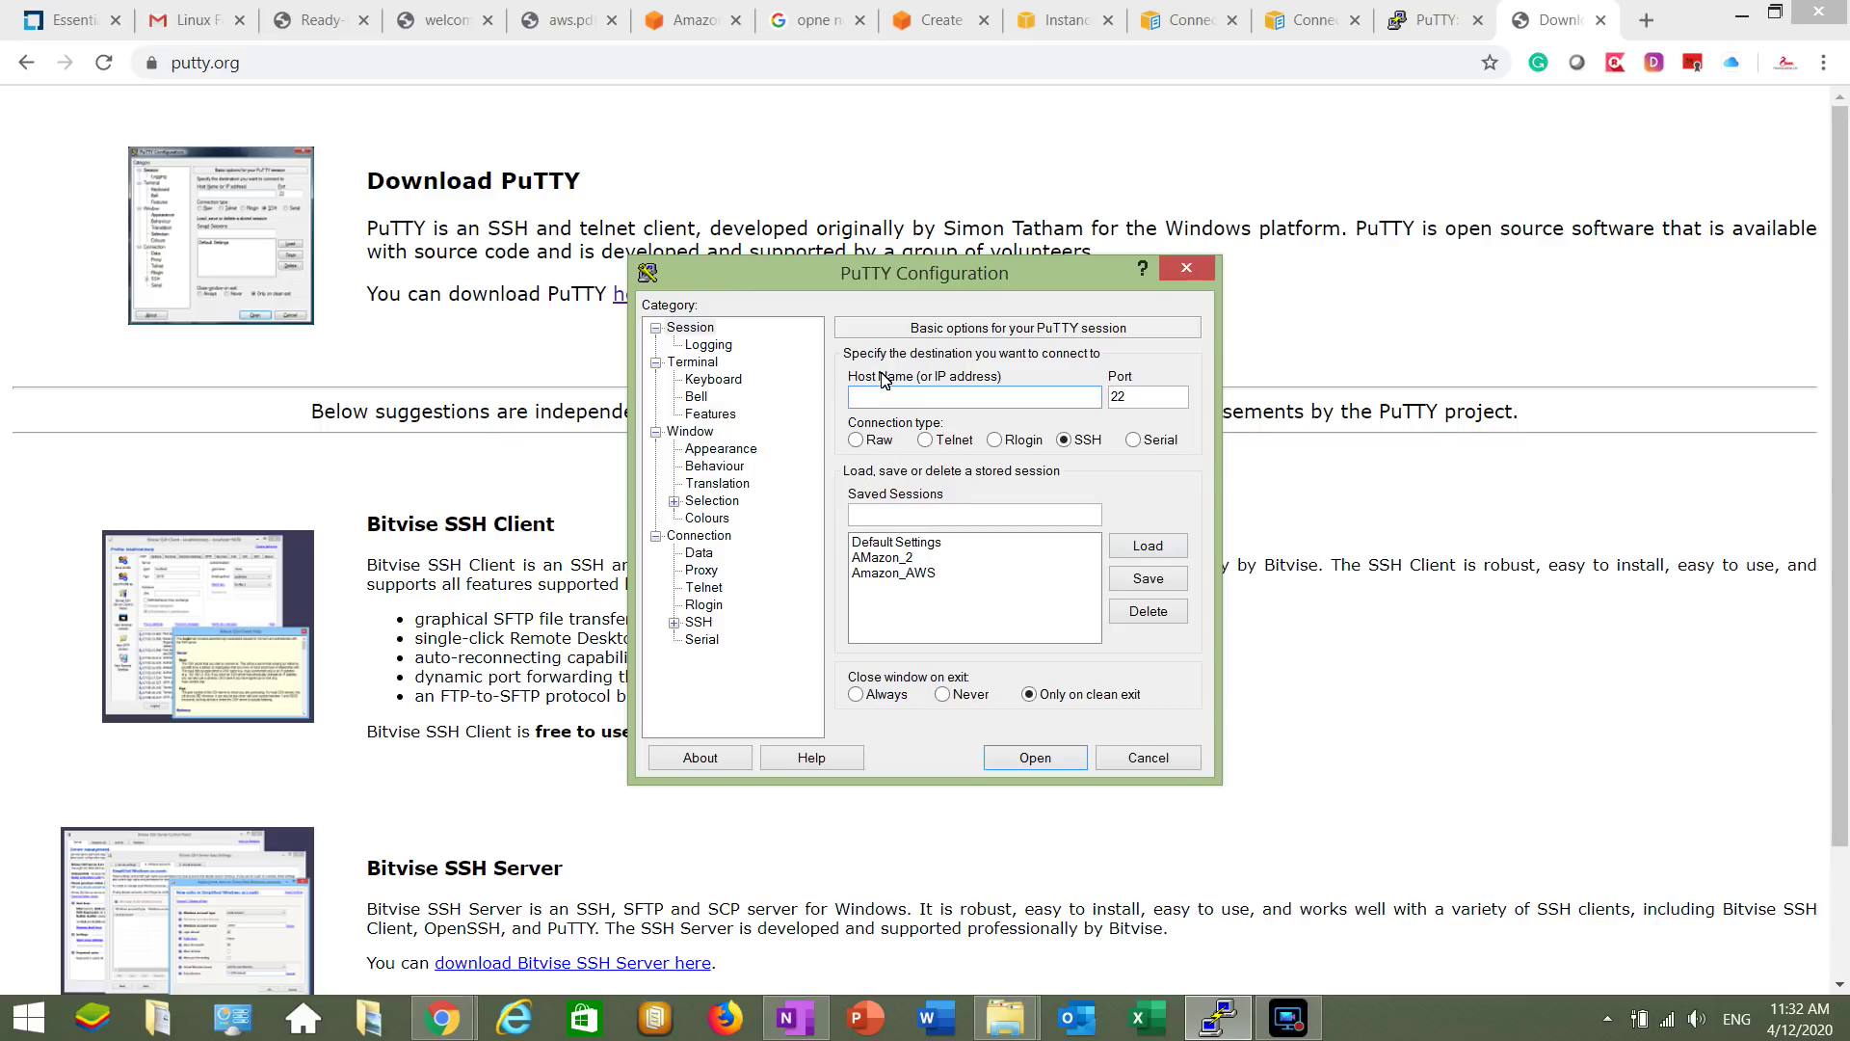
Delete the saved session AMazon_2 in PuTTY and select Default Settings in the saved sessions
click(1068, 559)
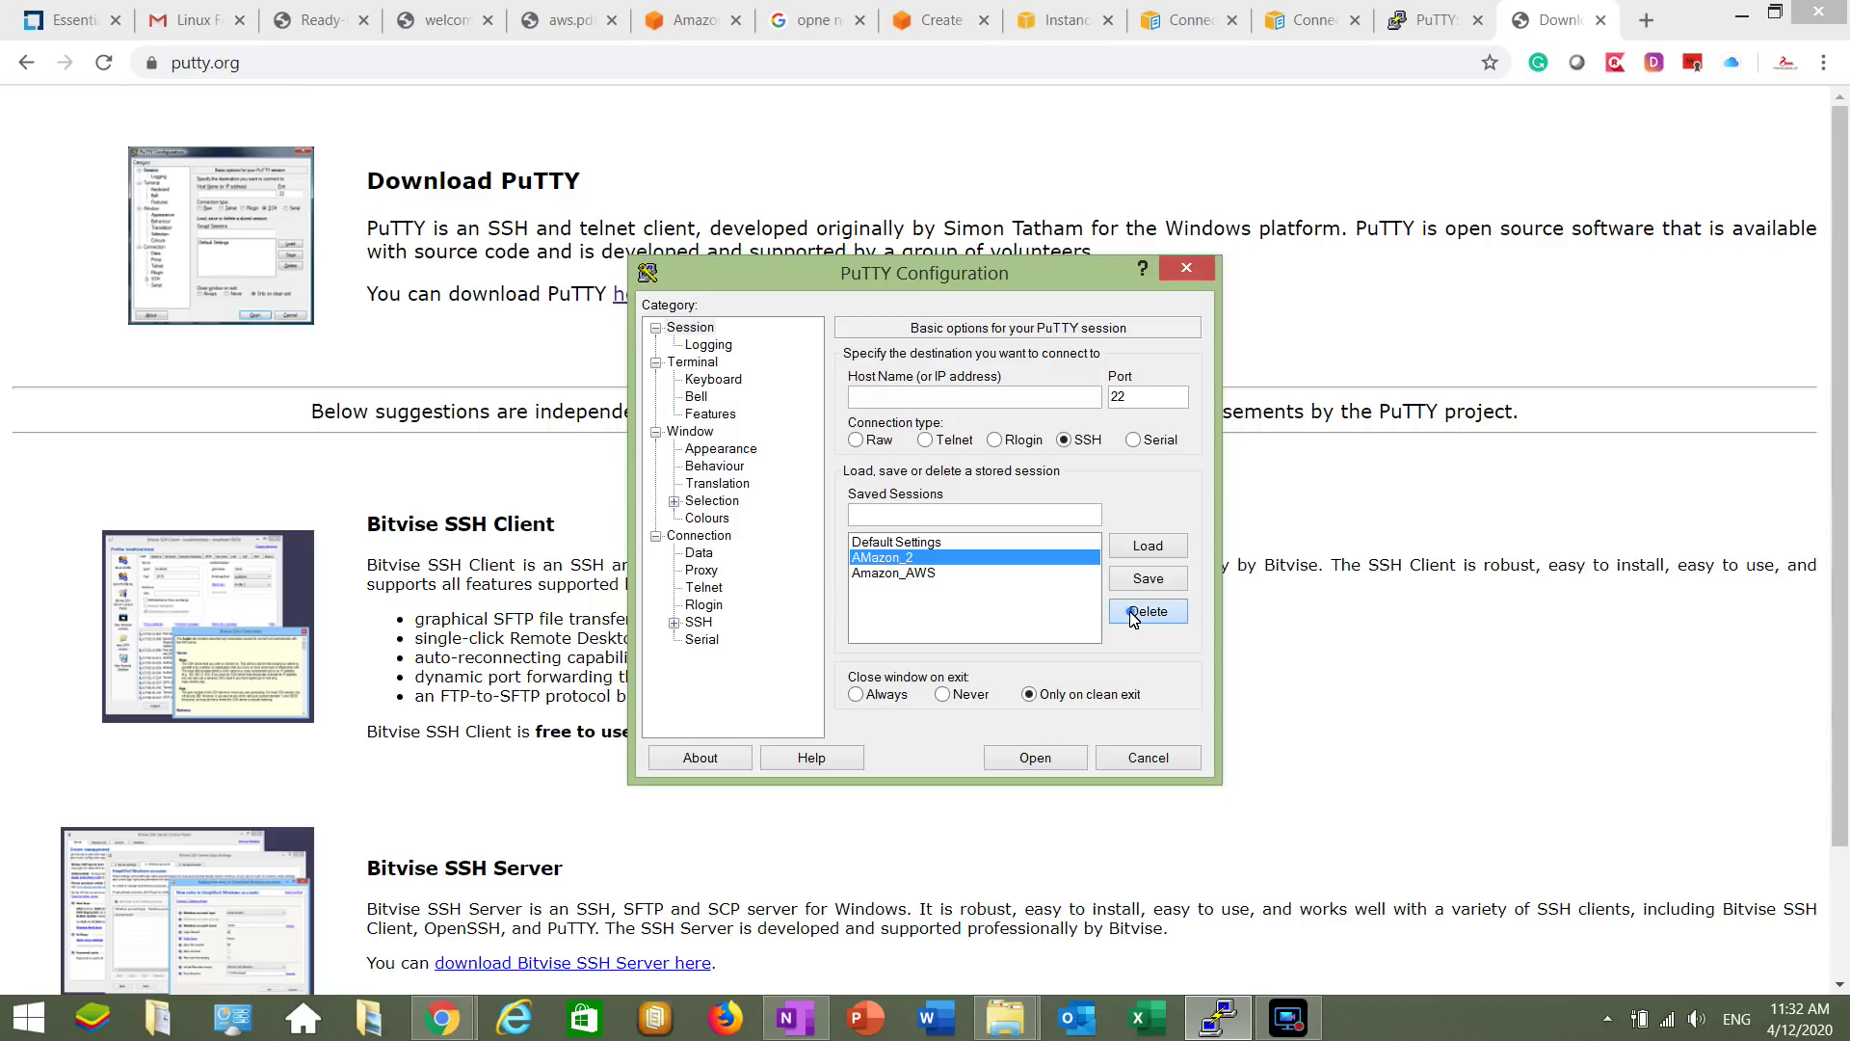
click(1135, 617)
click(961, 559)
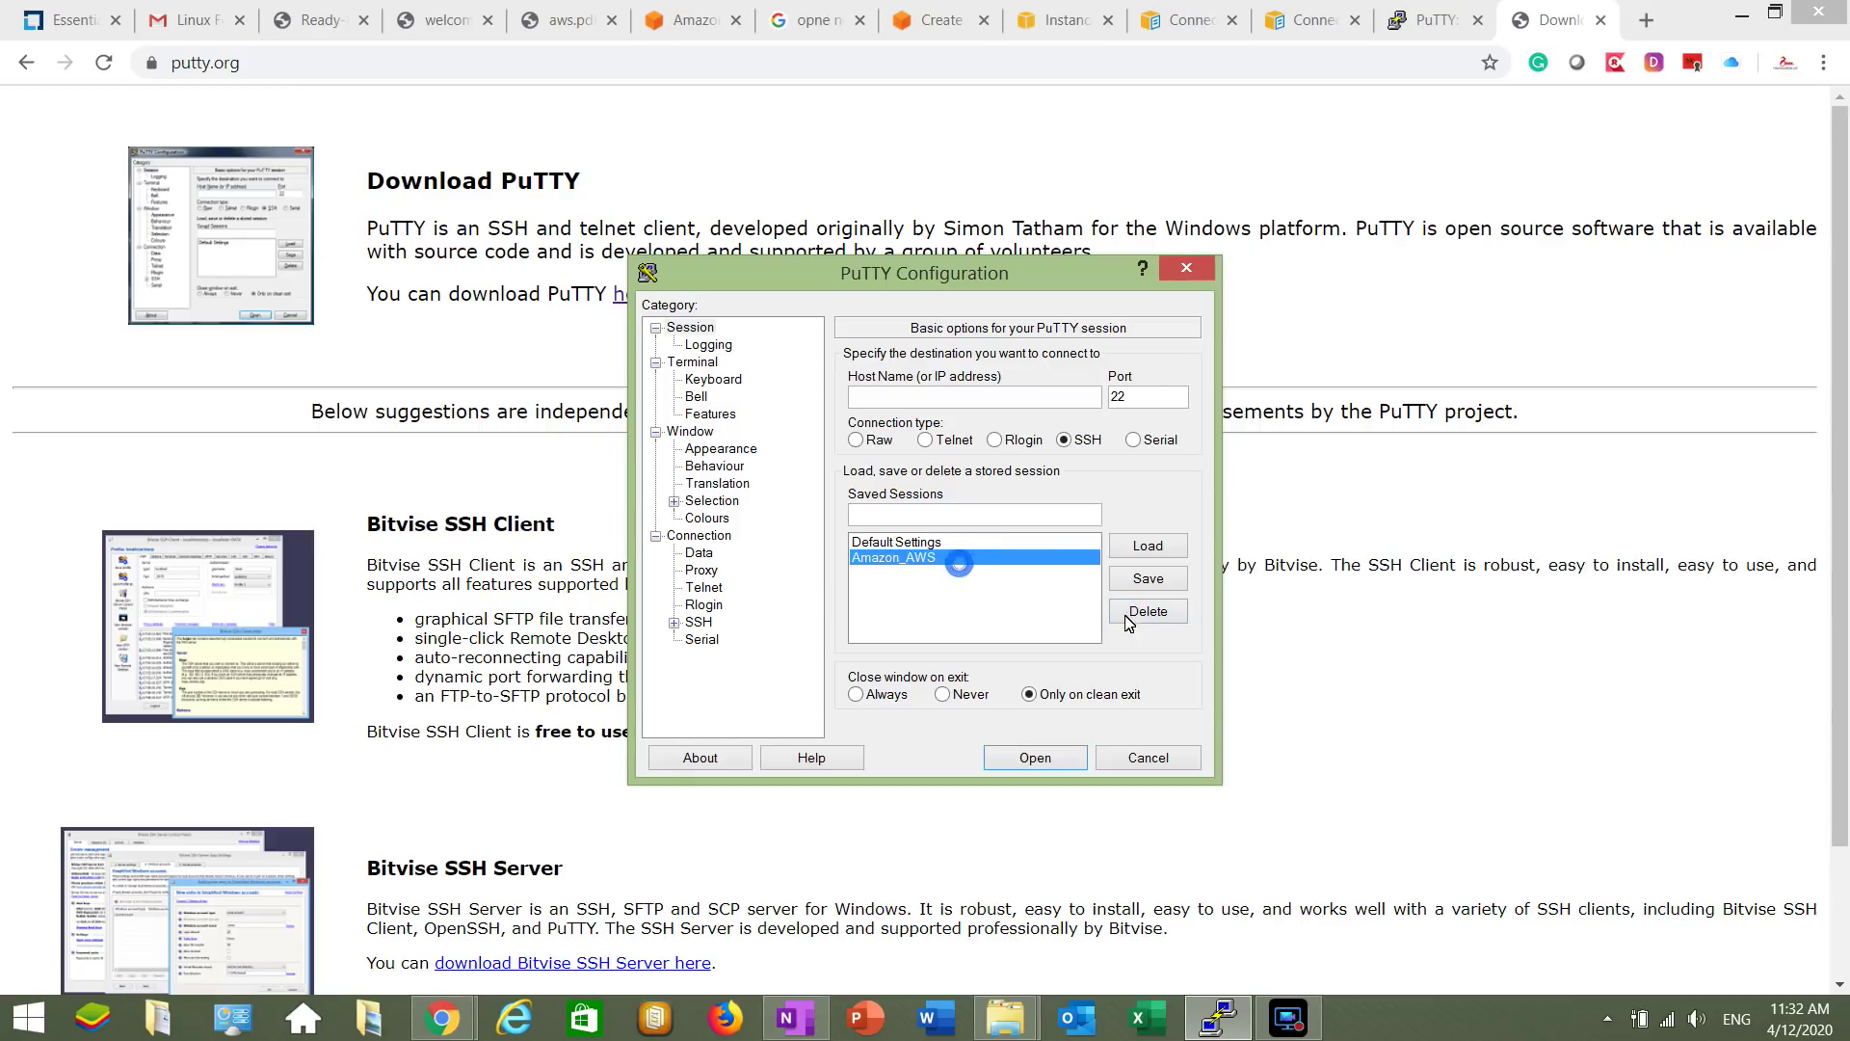
click(915, 543)
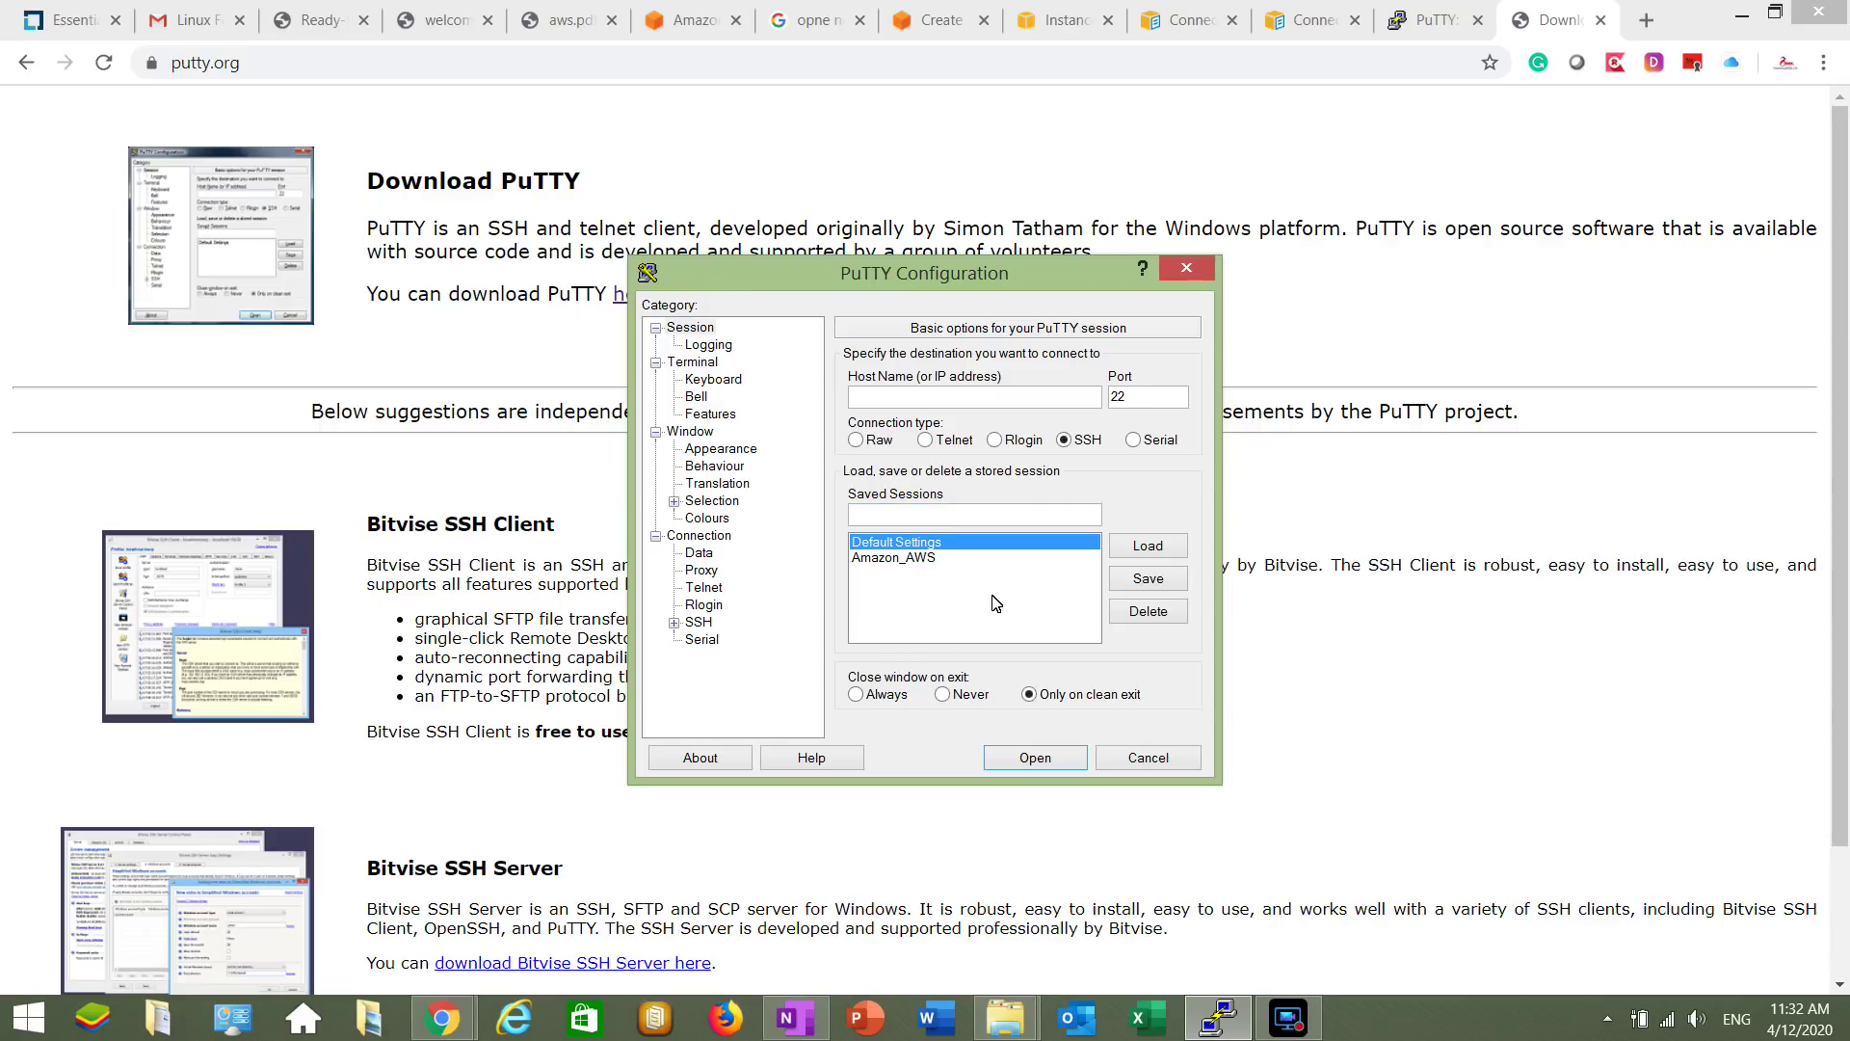
Return to the EC2 console in Chrome and reopen the connection instructions for the selected instance
click(1185, 19)
click(1311, 20)
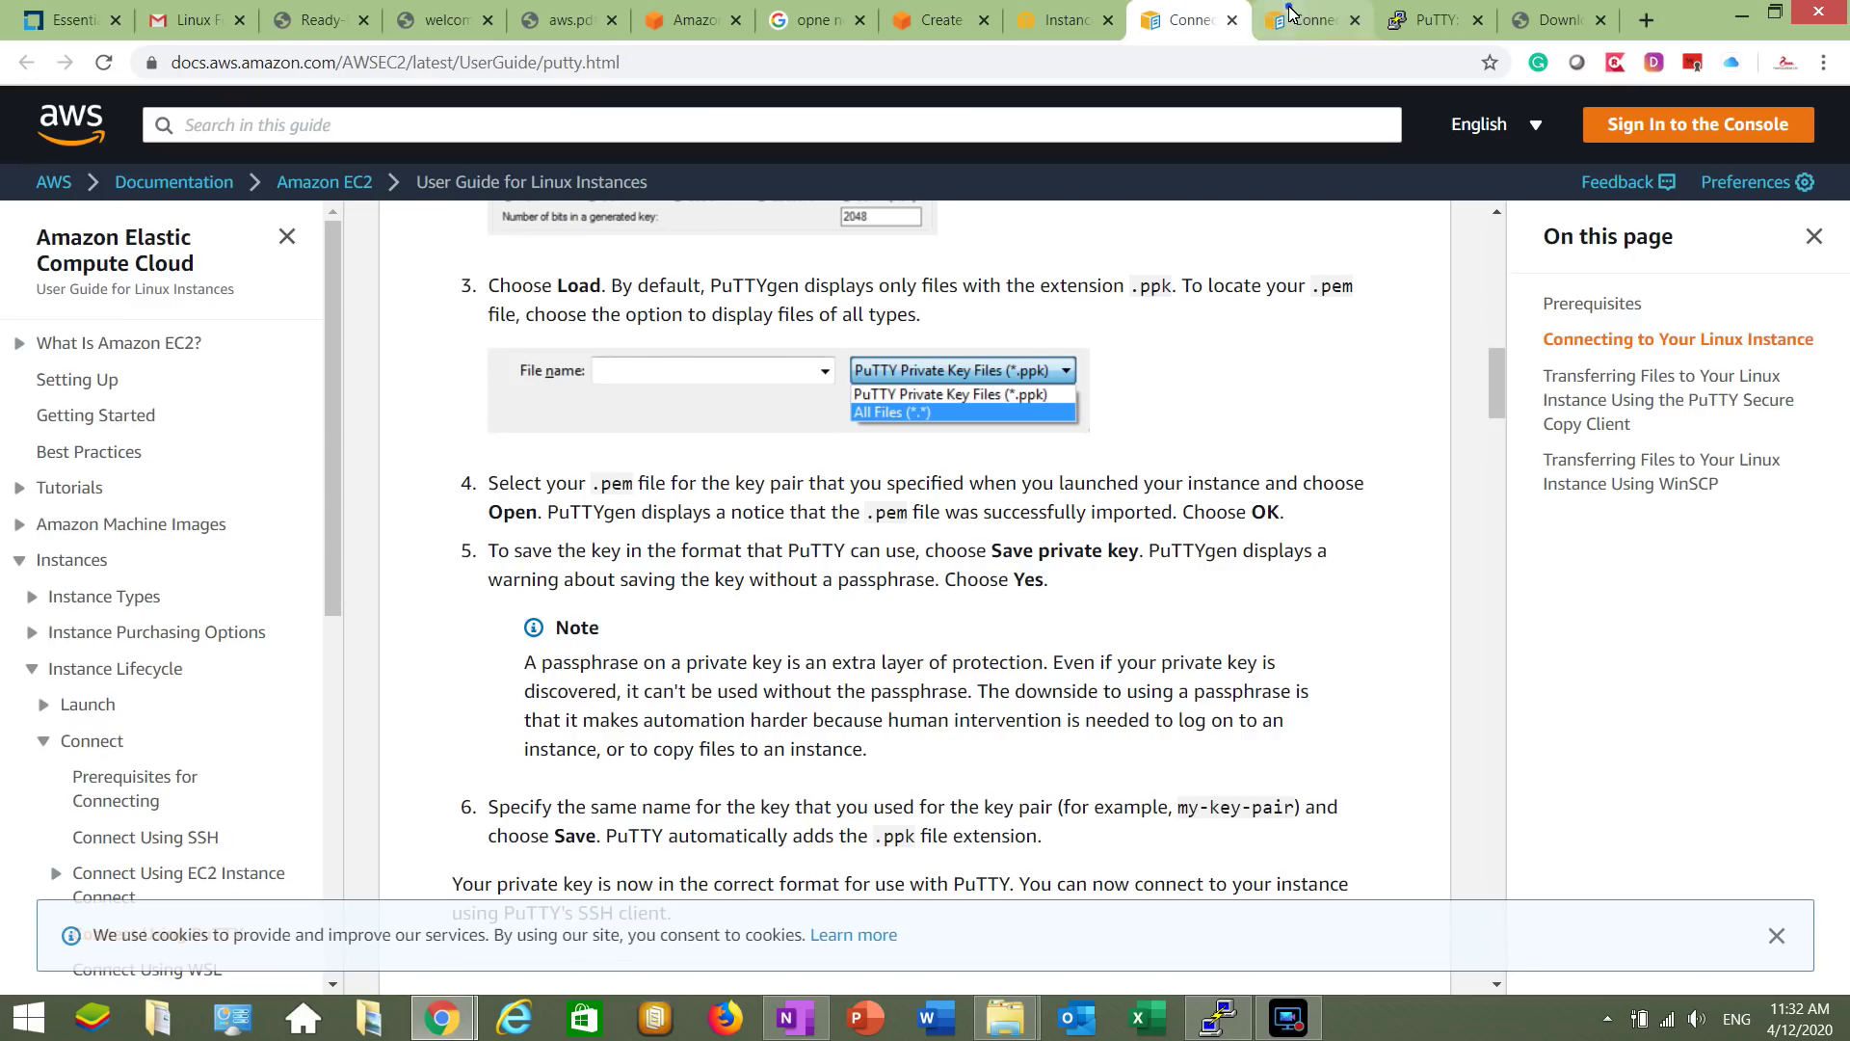
click(935, 19)
click(1060, 19)
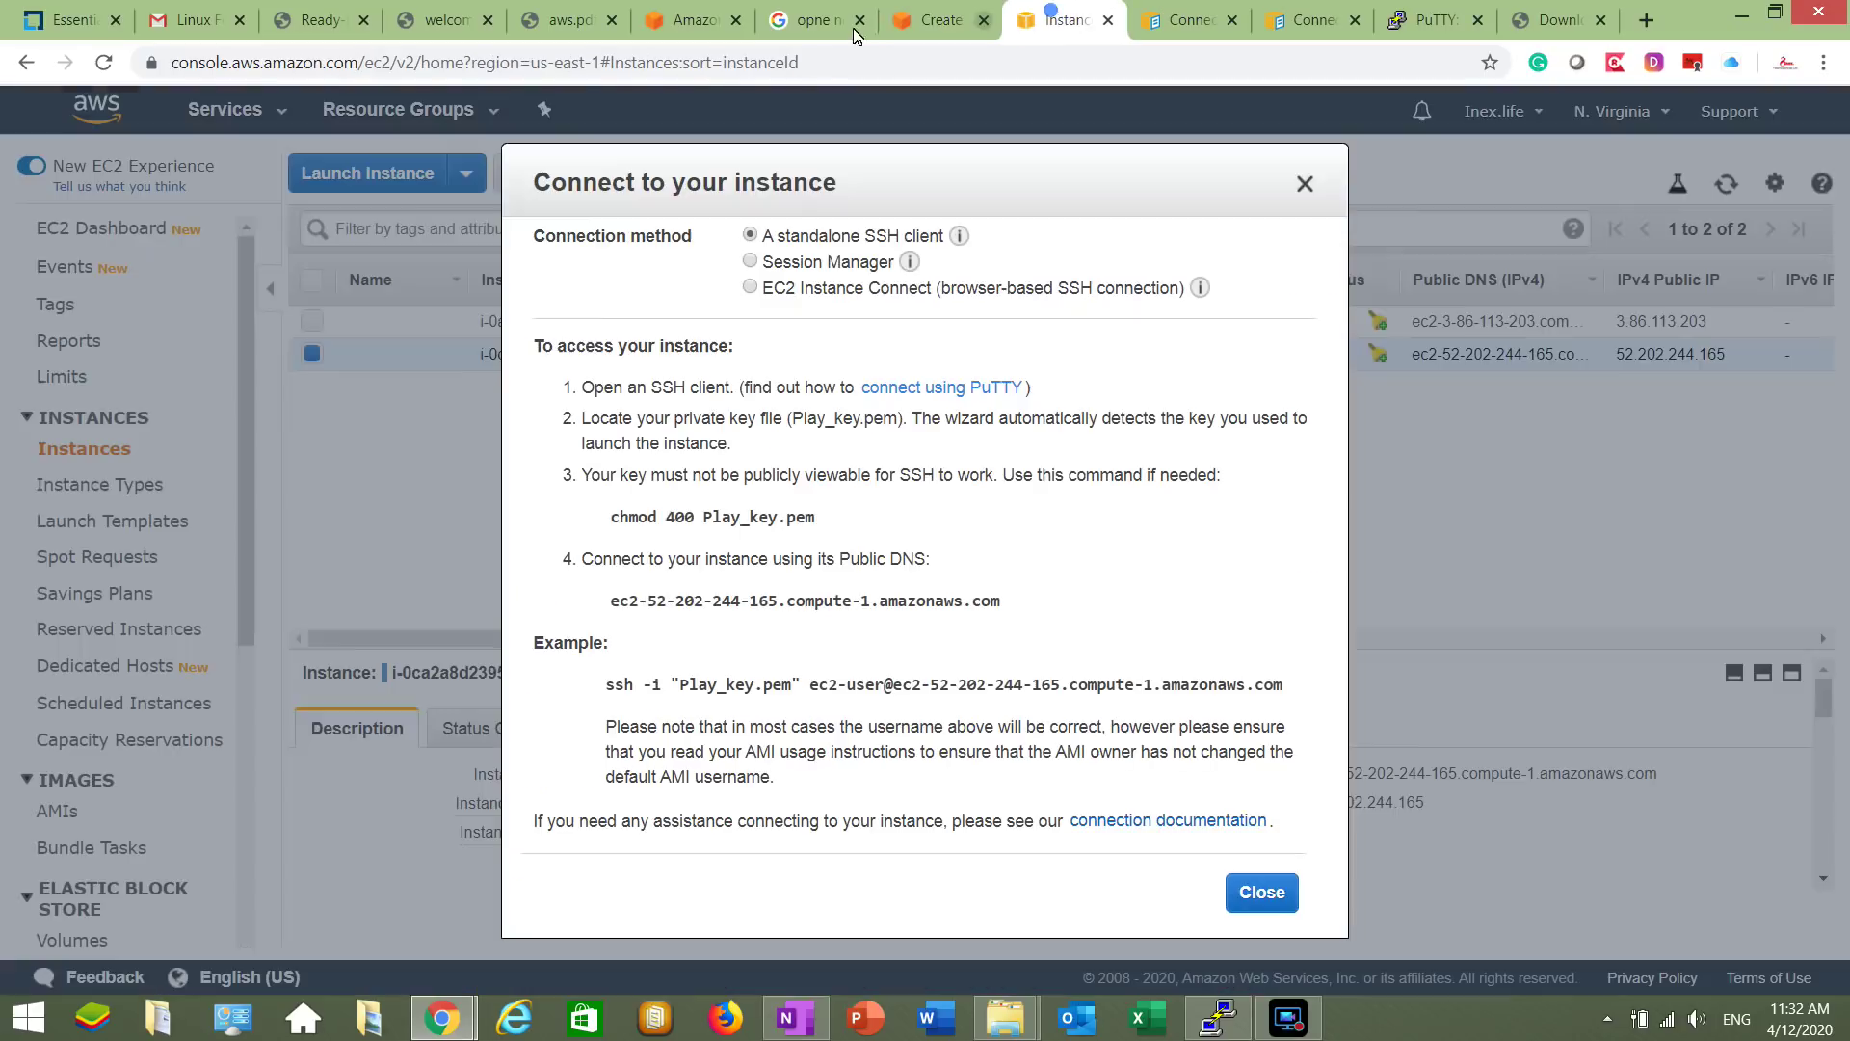
click(810, 19)
click(1186, 19)
click(1301, 20)
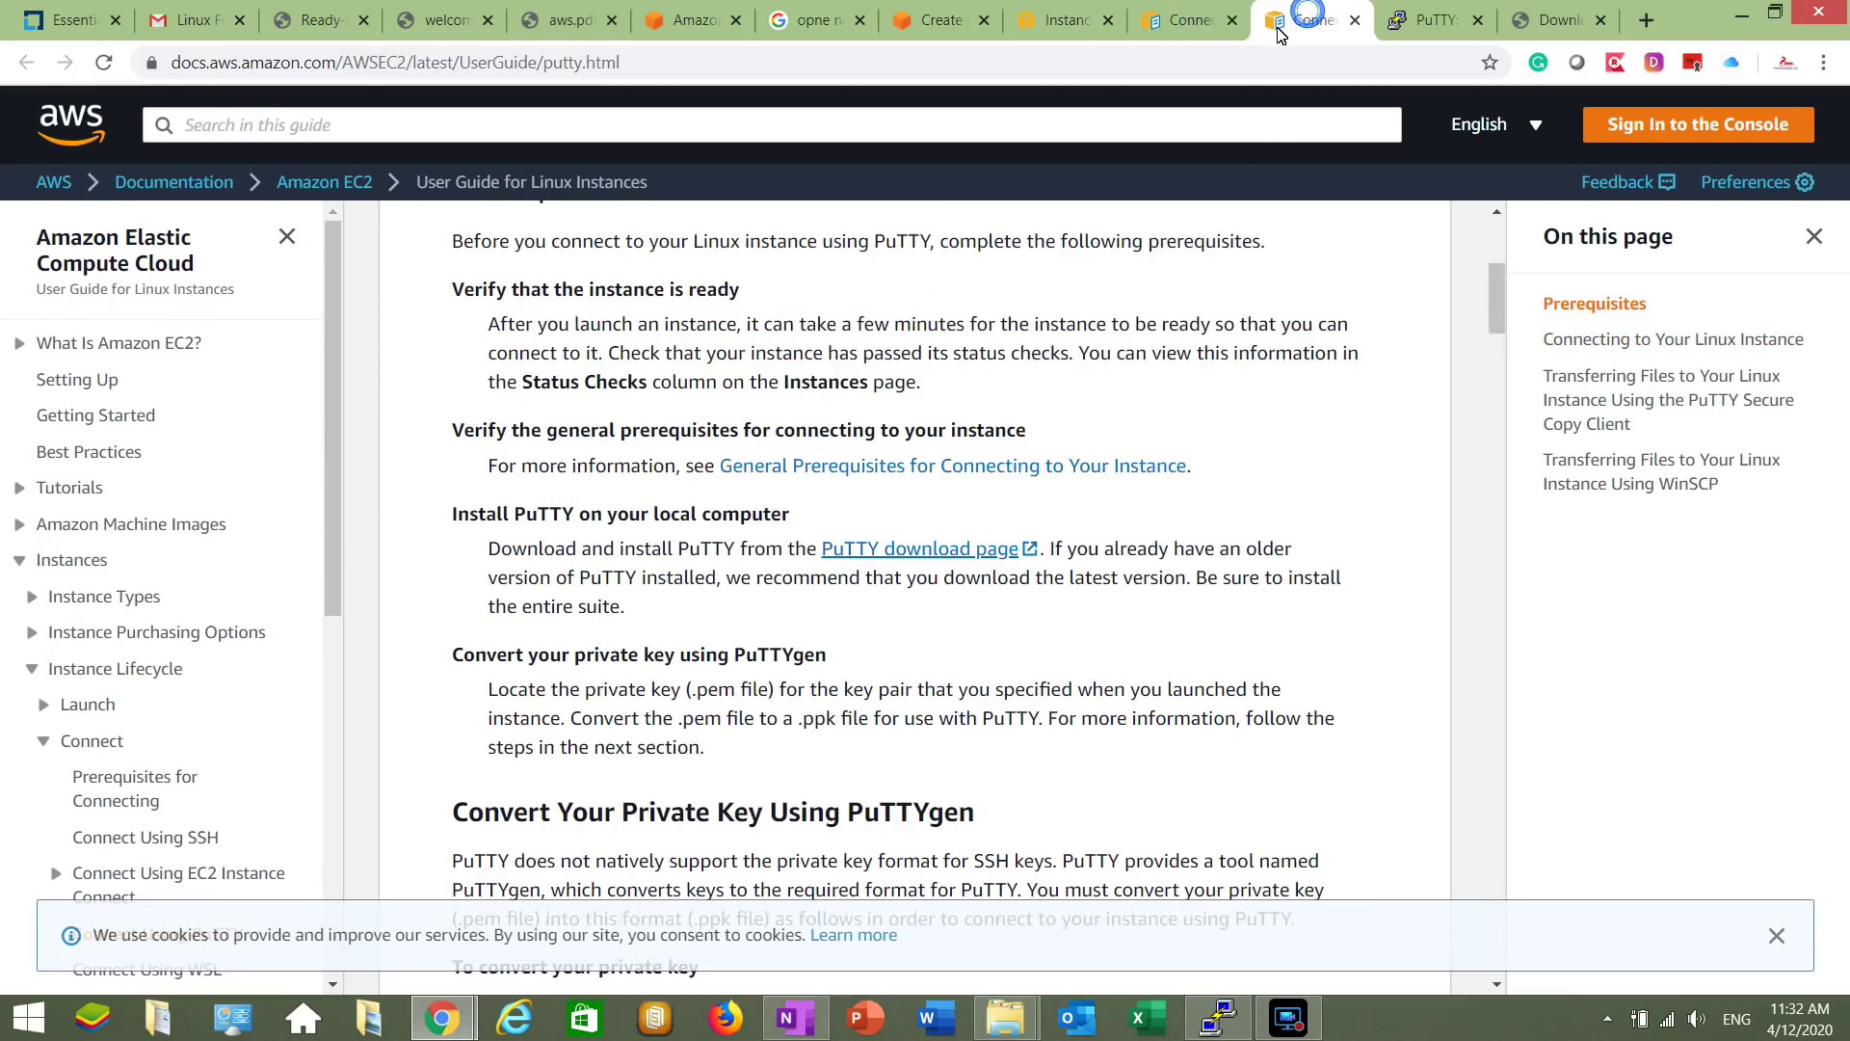
click(1065, 19)
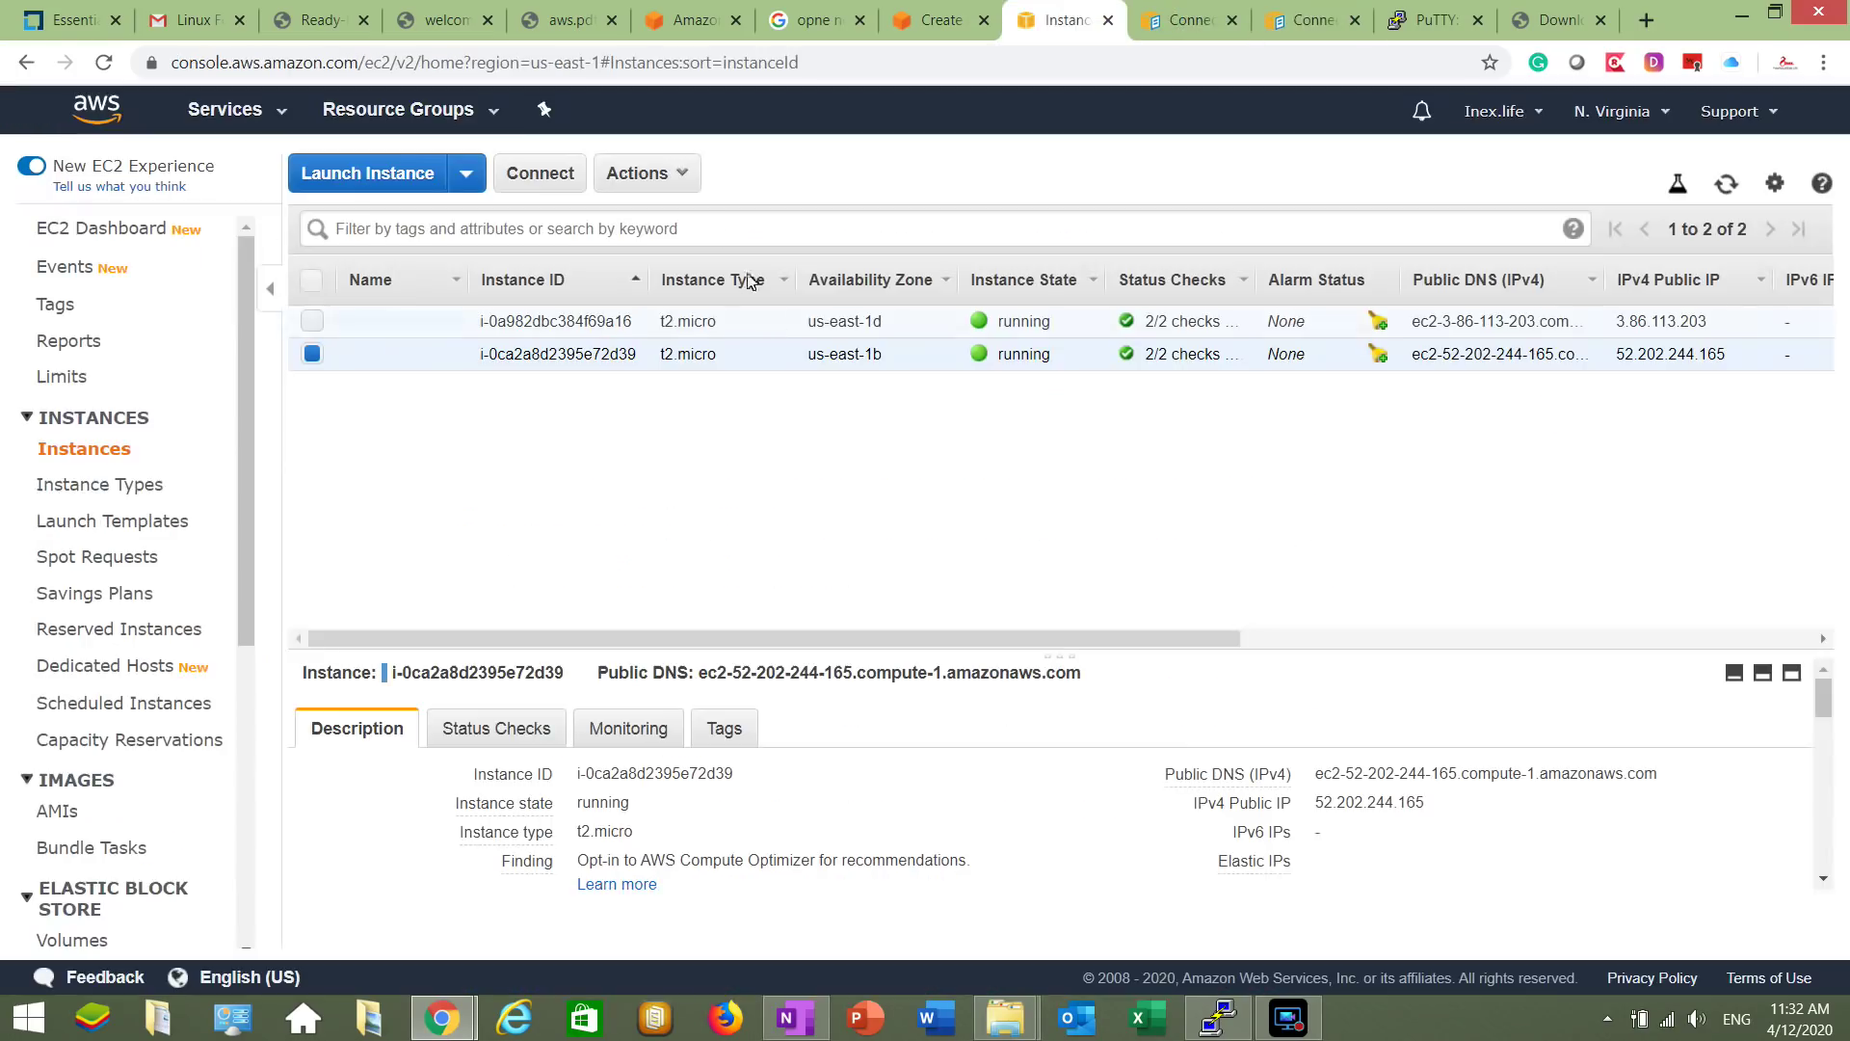
click(575, 185)
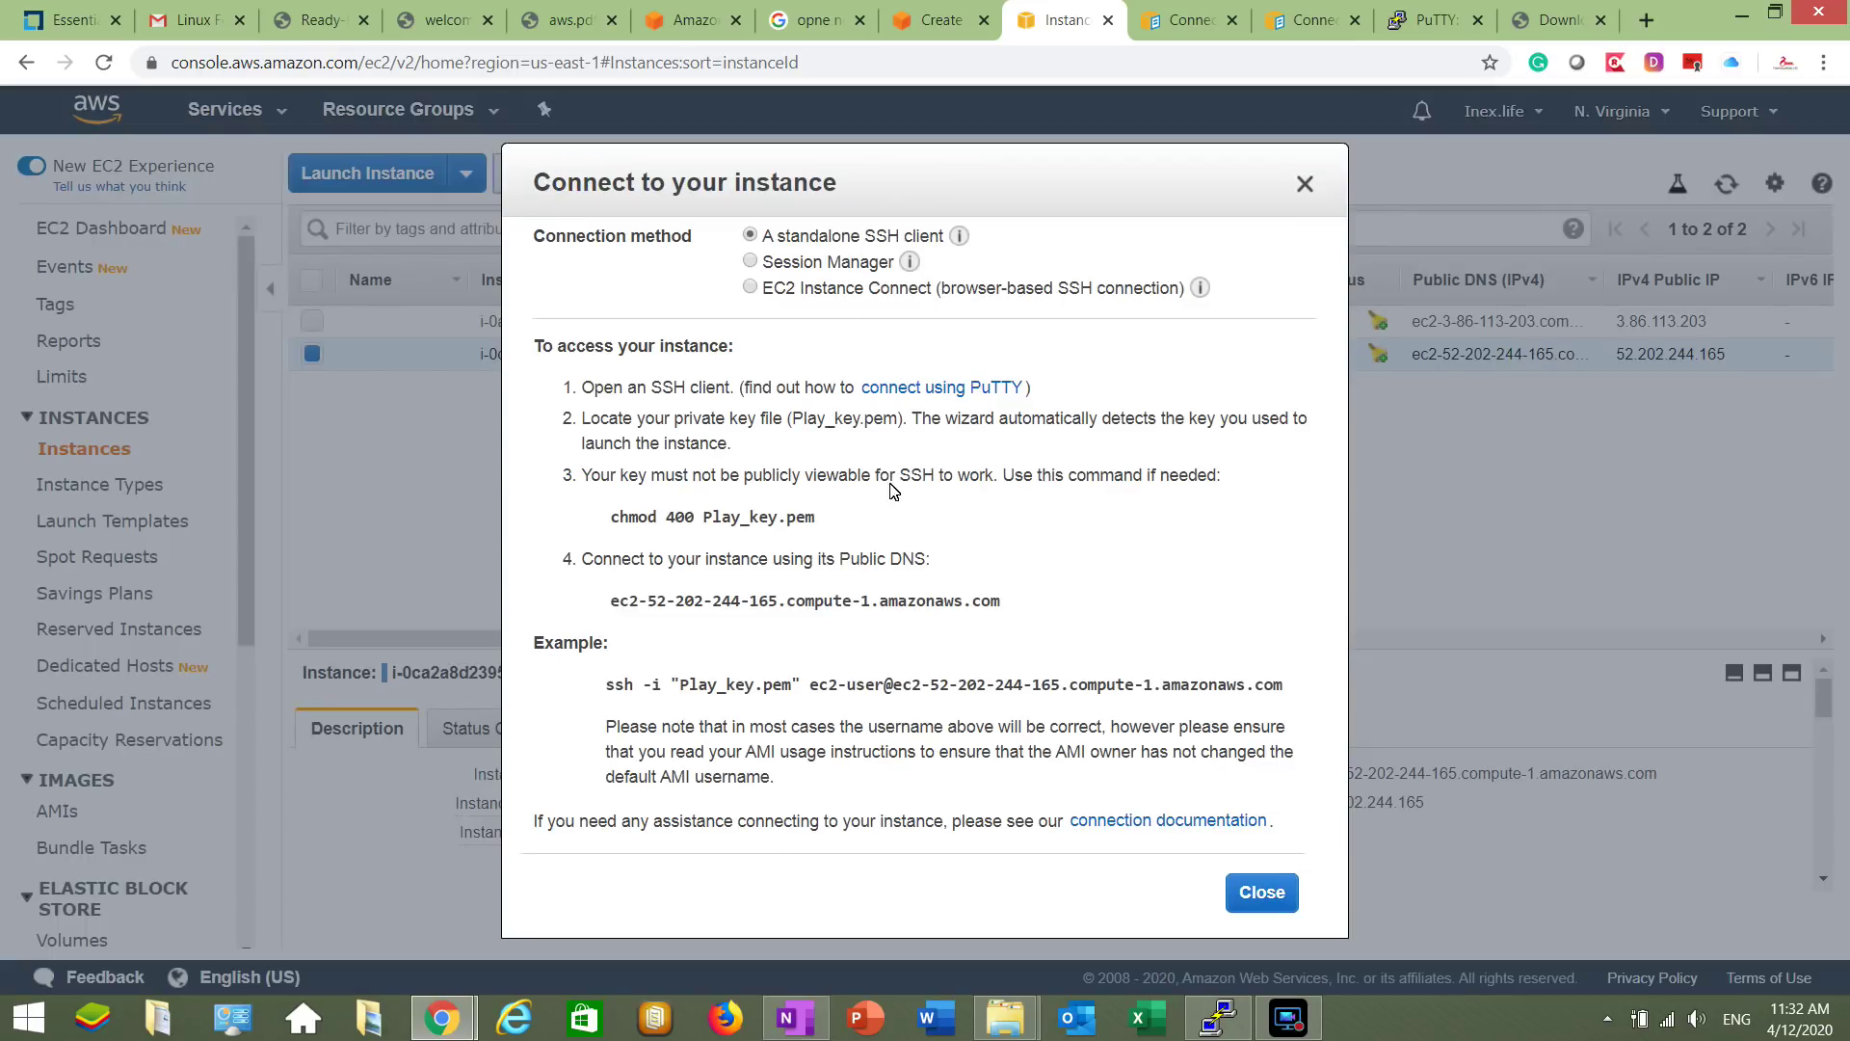